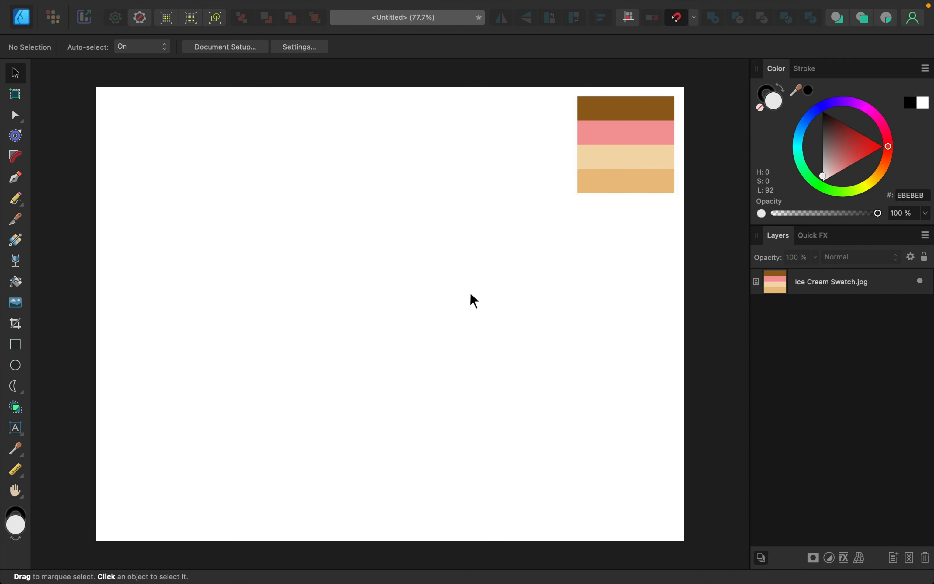
Draw a large light grey ellipse in the middle of the page for the scoop and turn off snapping.
left_click(15, 365)
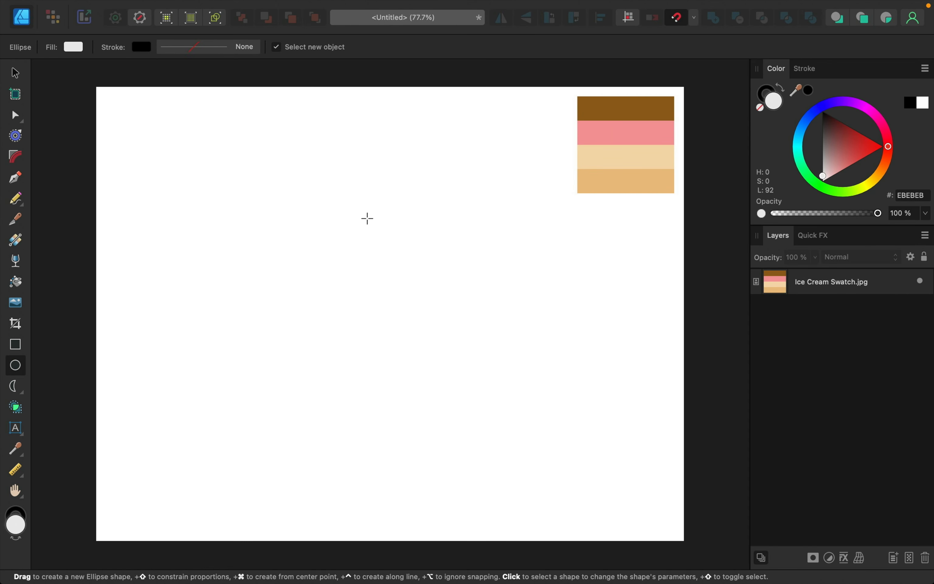
left_click_drag(334, 215, 483, 335)
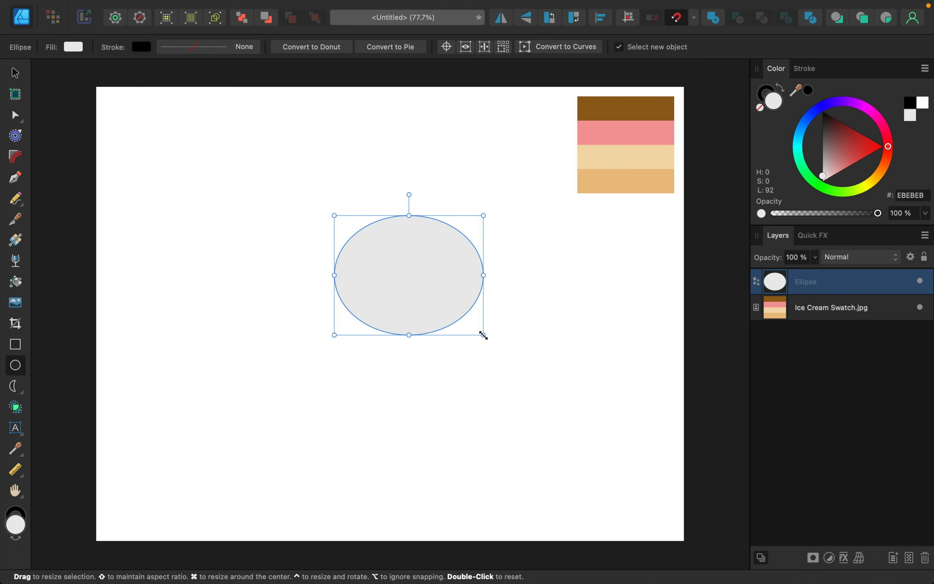
left_click(676, 17)
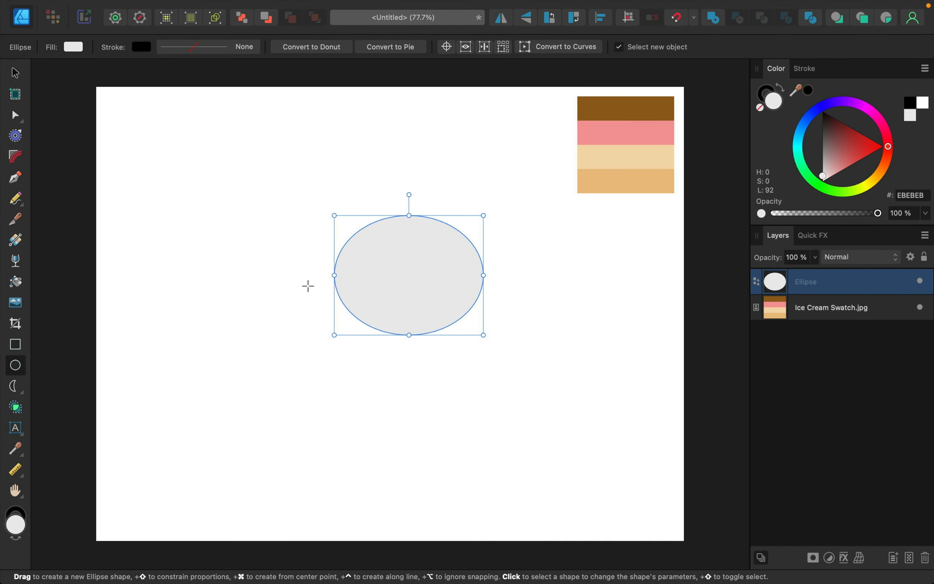
Draw five smaller overlapping ellipses in a row along the lower edge of the large ellipse.
left_click_drag(308, 286, 401, 364)
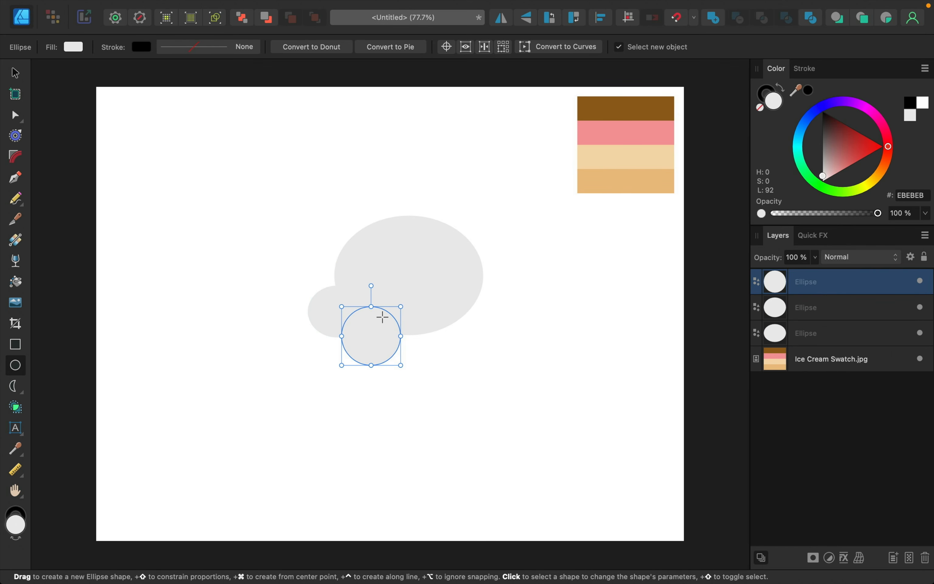
left_click_drag(382, 317, 448, 365)
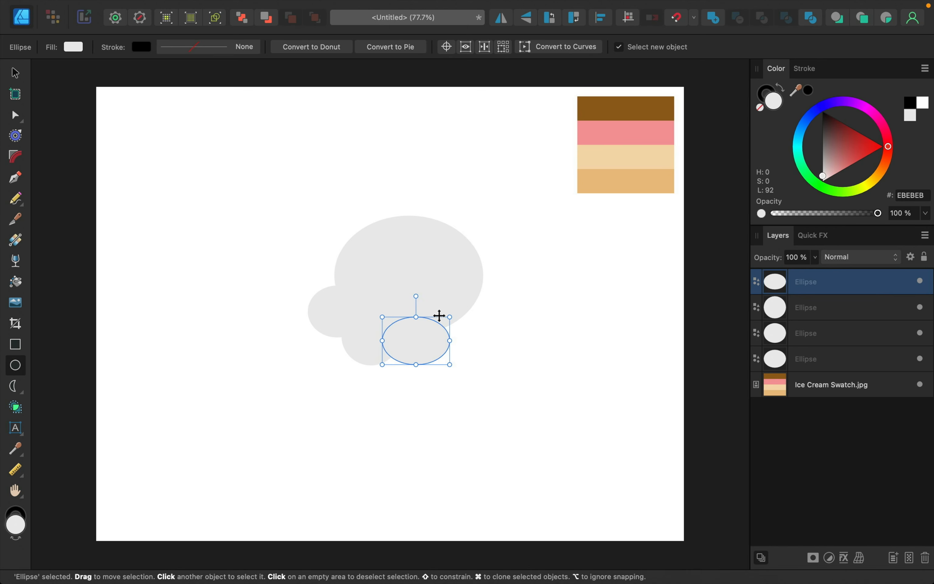
left_click_drag(437, 301, 490, 352)
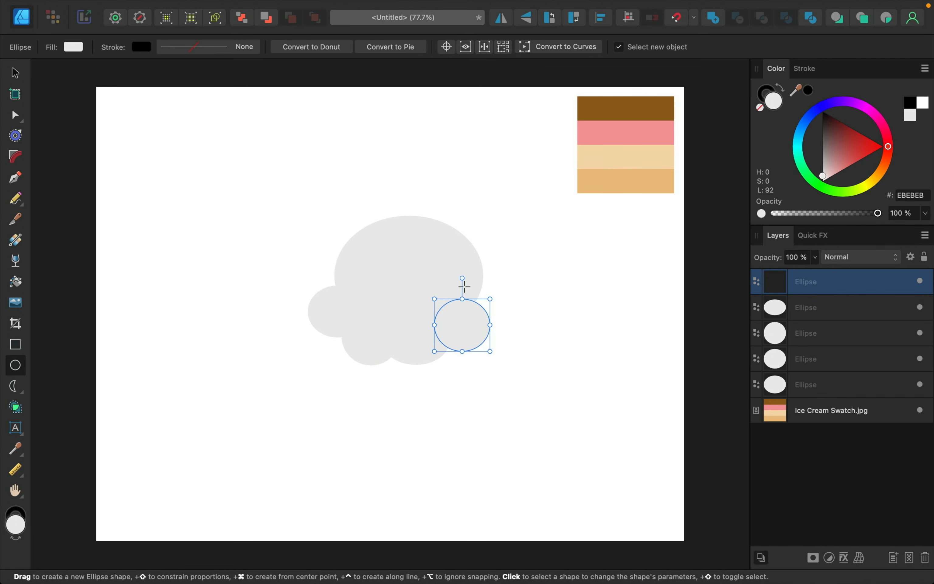
left_click_drag(456, 286, 510, 329)
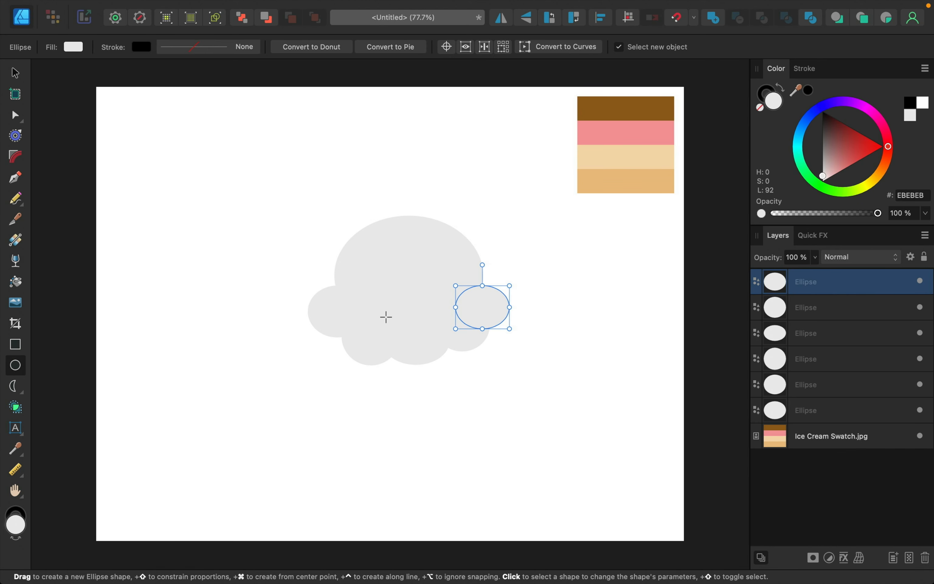
Stretch the lower-left ellipse downward into a slightly tilted drip and nudge the small ellipse on the lower right.
left_click(15, 73)
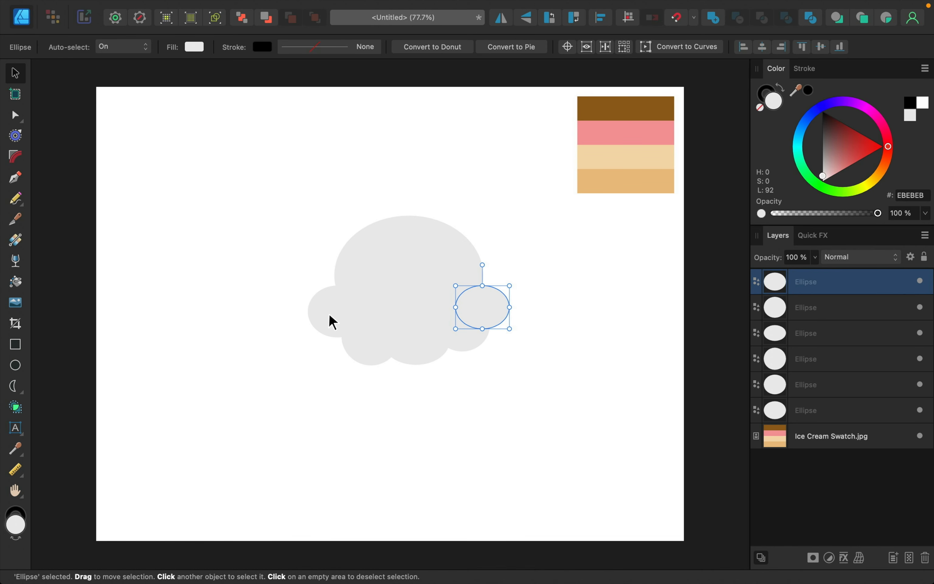
left_click(365, 360)
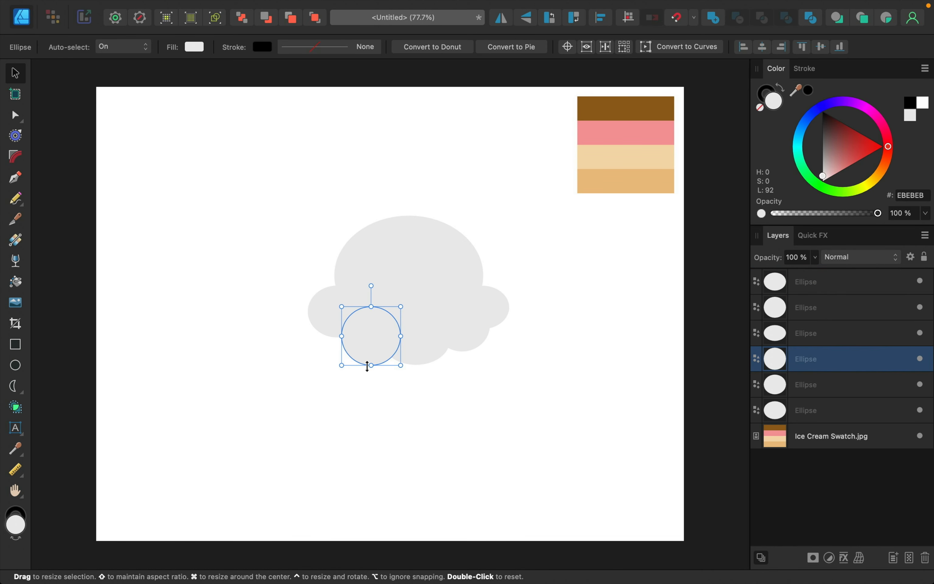
left_click_drag(367, 366, 367, 394)
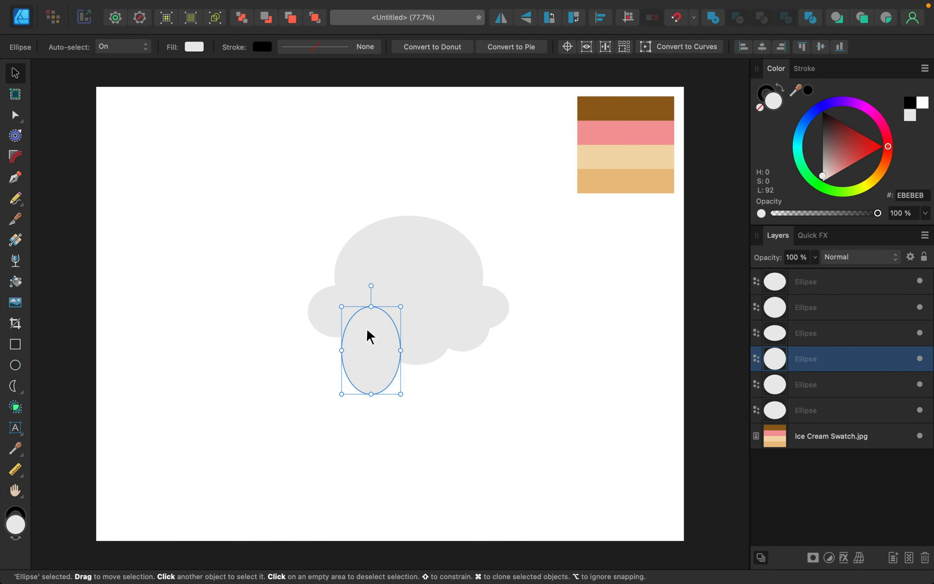
left_click_drag(370, 286, 378, 283)
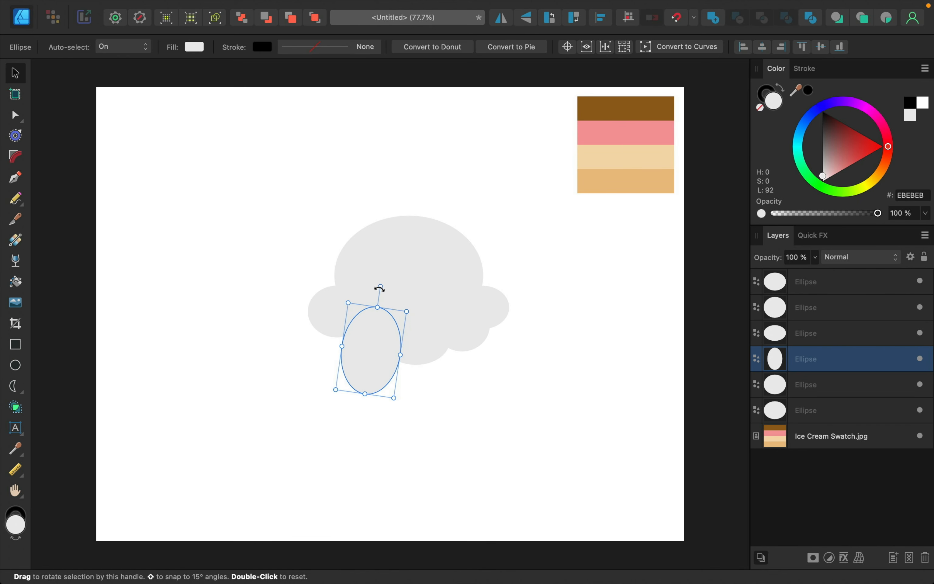
left_click(469, 337)
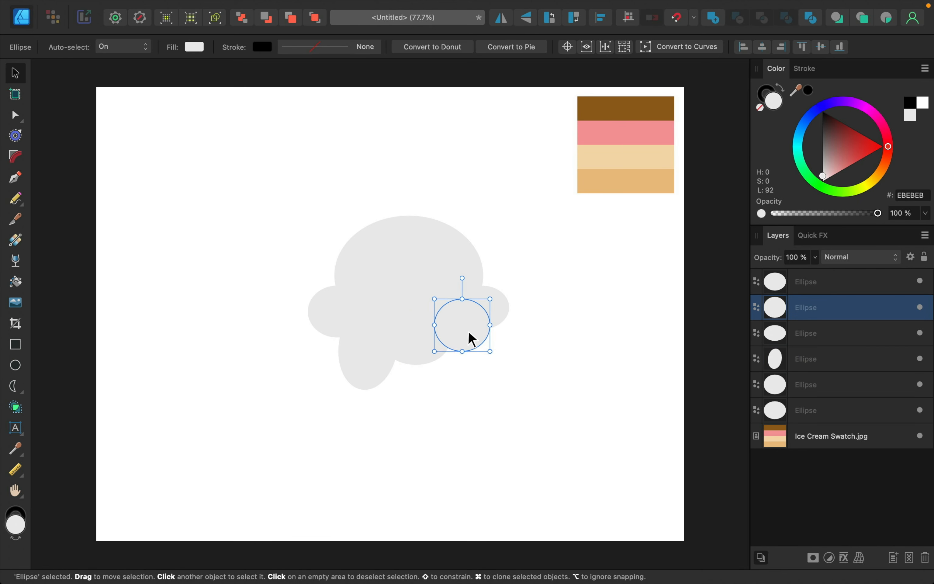
Merge all six ellipses into one scoop shape with the Add operation.
left_click(500, 316)
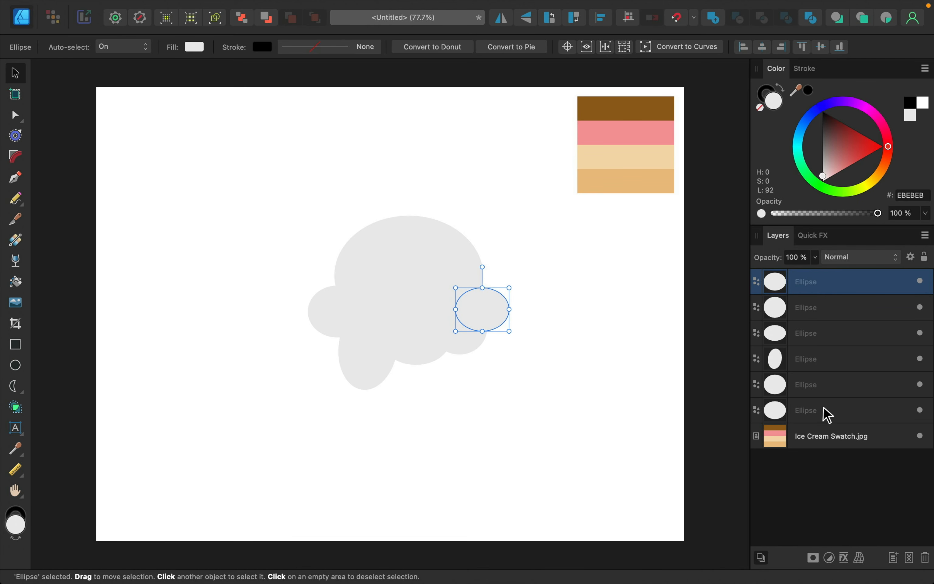
left_click(830, 413, "shift")
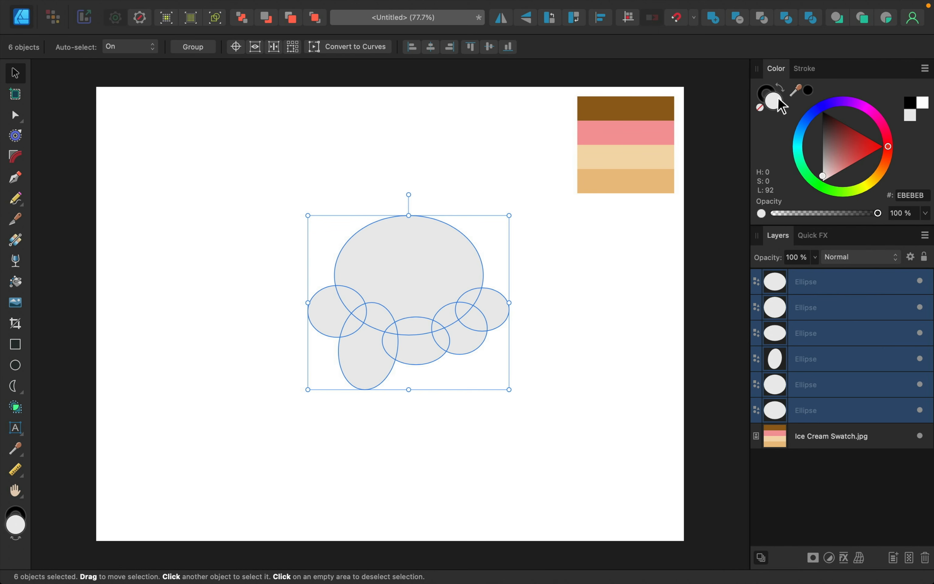
left_click(712, 19)
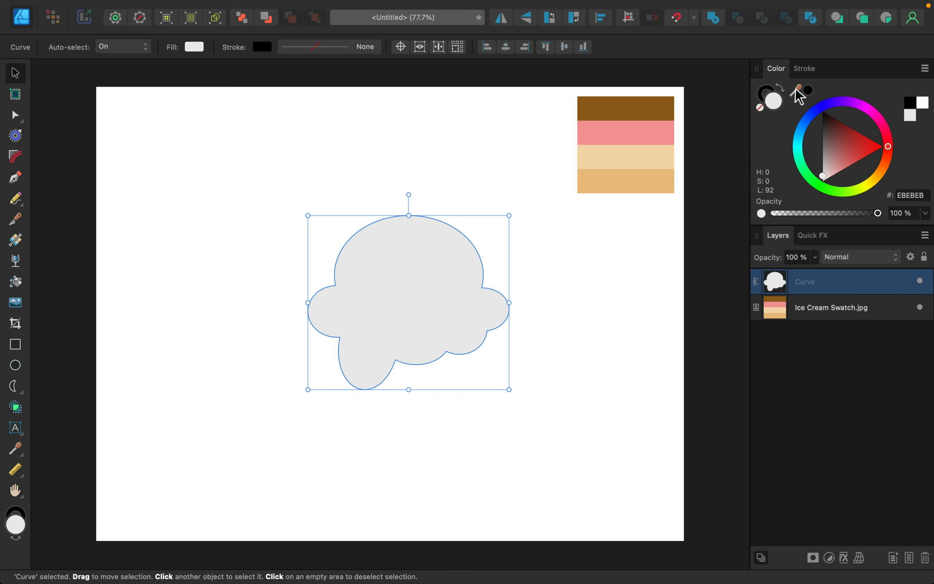
Give the scoop the swatch's dark brown (95631A) fill with no stroke, and shift it slightly upward.
left_click_drag(795, 91, 631, 110)
left_click(806, 92)
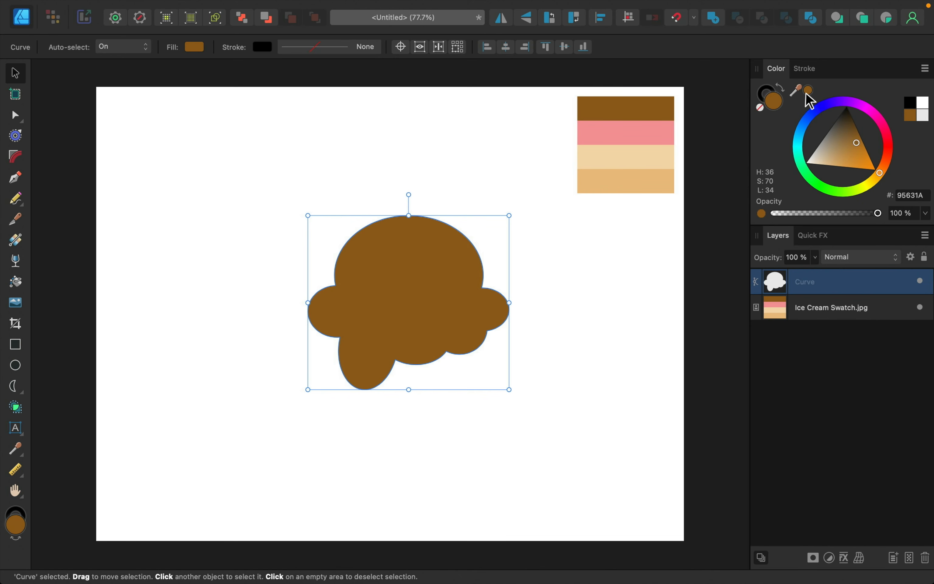
left_click(767, 94)
left_click(760, 107)
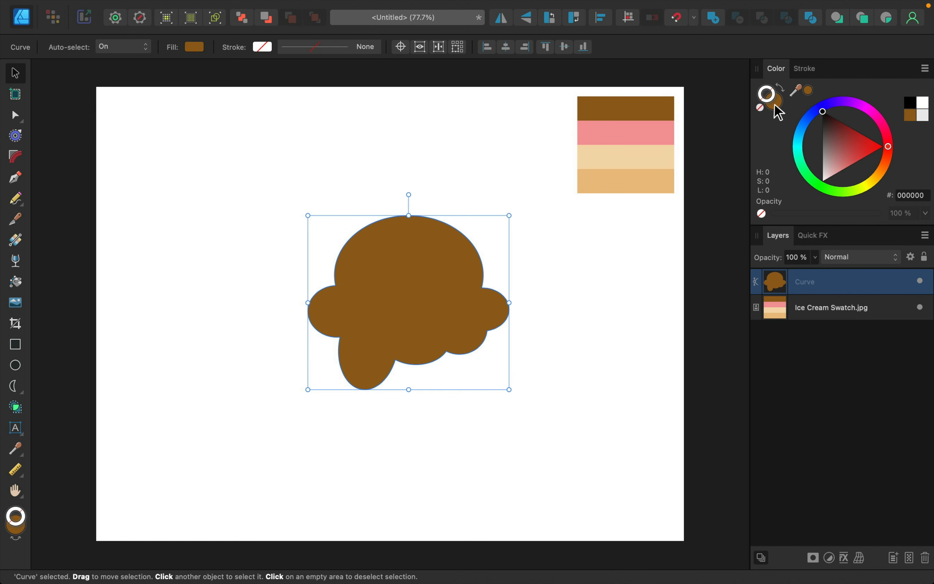
left_click(774, 105)
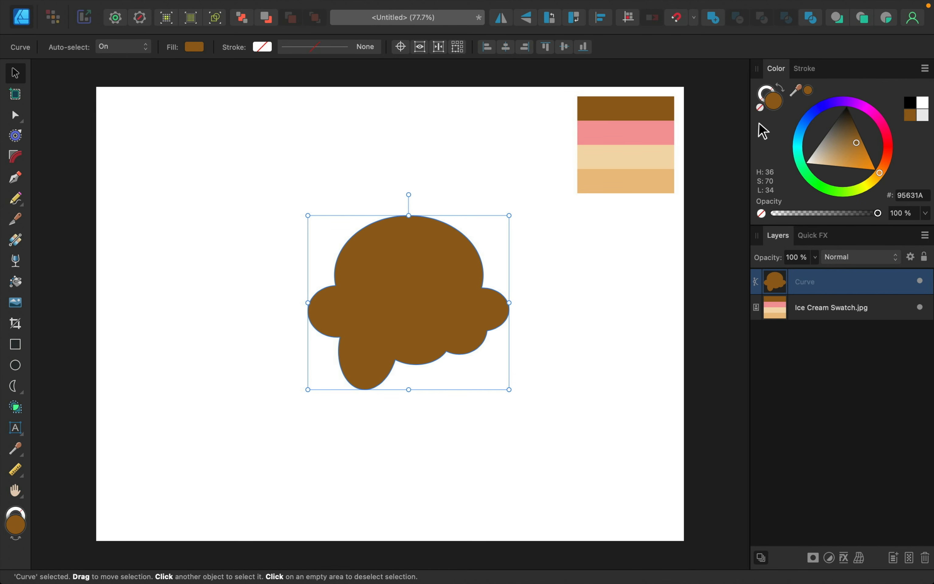
mouse_move(417, 309)
left_mouse_down()
mouse_move(425, 318)
mouse_move(414, 294)
left_mouse_up()
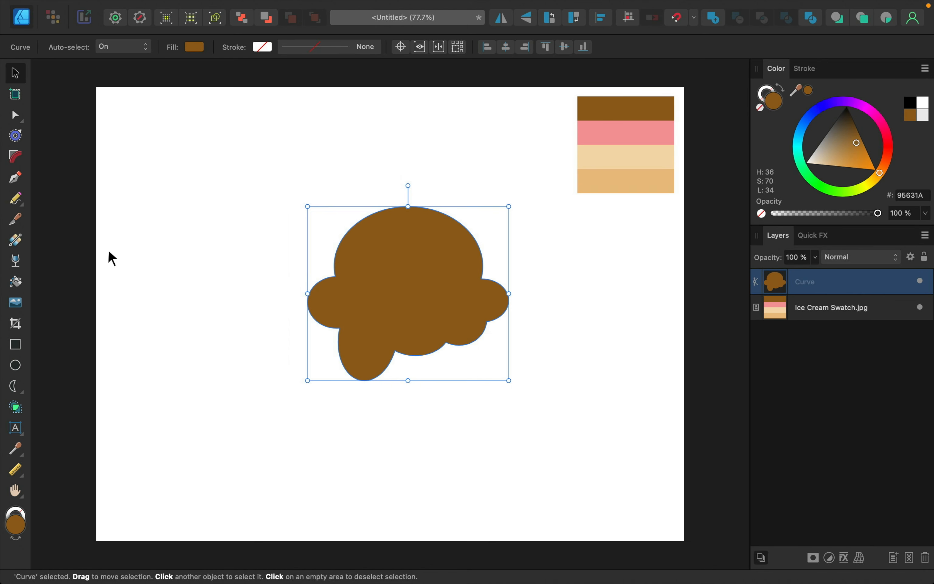
Reshape the scoop's upper-left notch into a smooth inward curve by pulling its node handle down and adjusting the node.
left_click(16, 115)
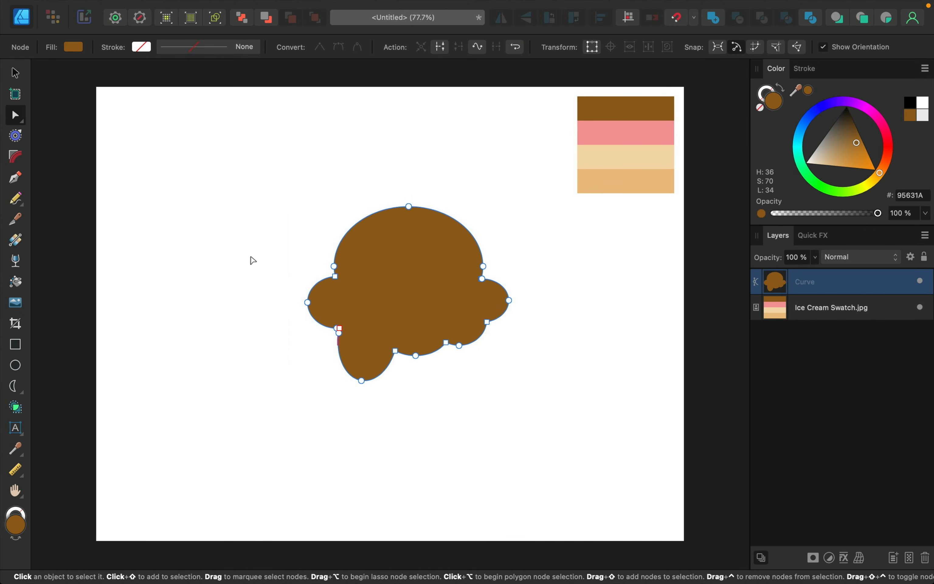
scroll(337, 292, "up", 3)
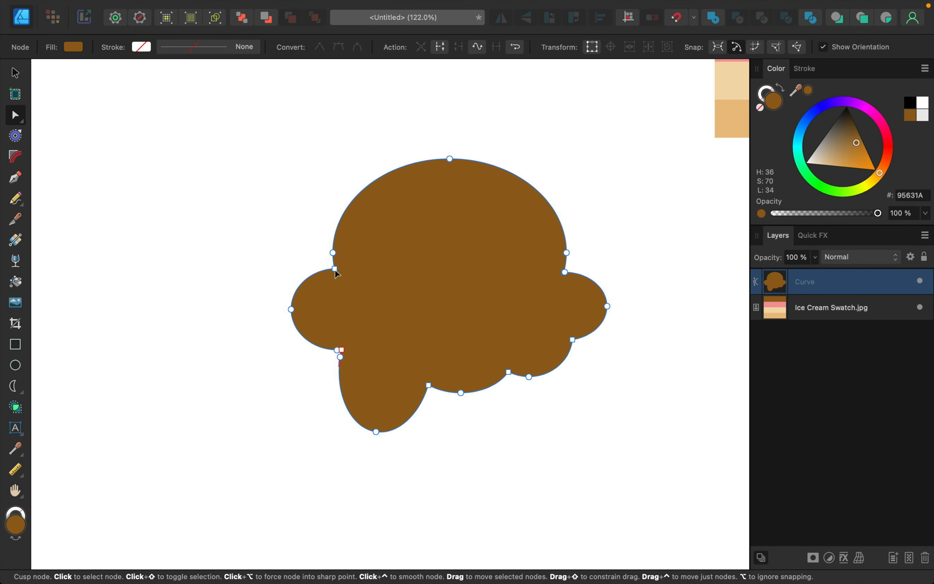
left_click(335, 269)
scroll(333, 269, "up", 5)
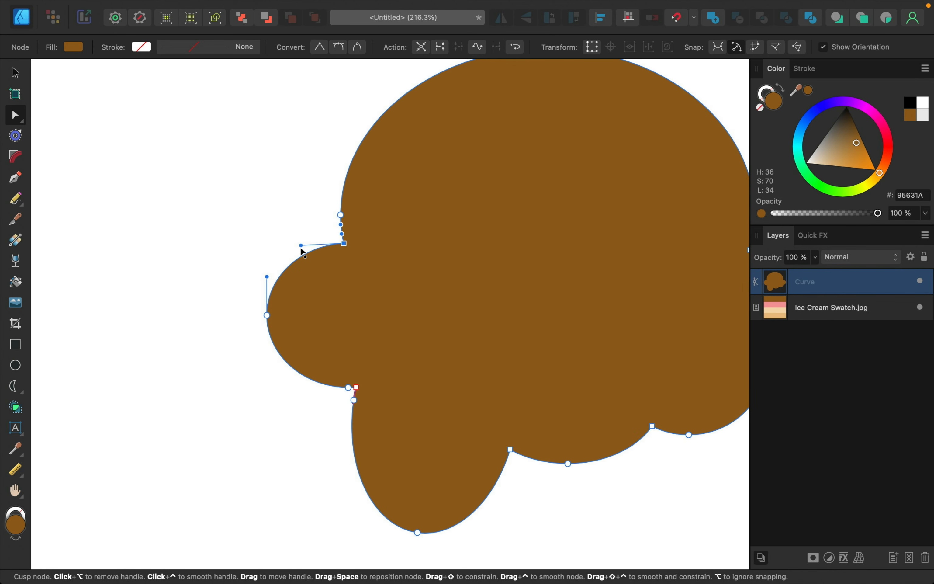
left_click_drag(301, 247, 309, 309)
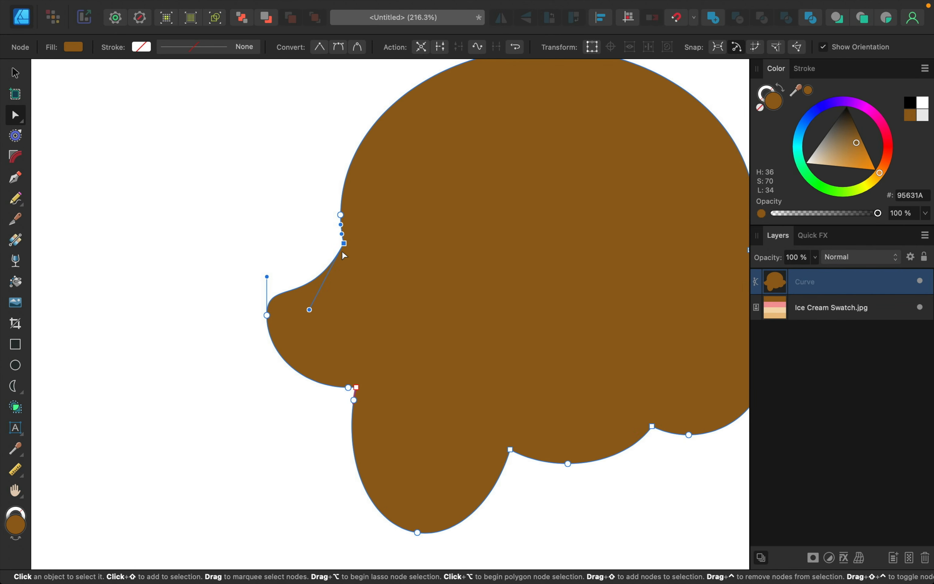
left_click_drag(341, 250, 344, 233)
scroll(338, 236, "up", 8)
scroll(344, 232, "down", 8)
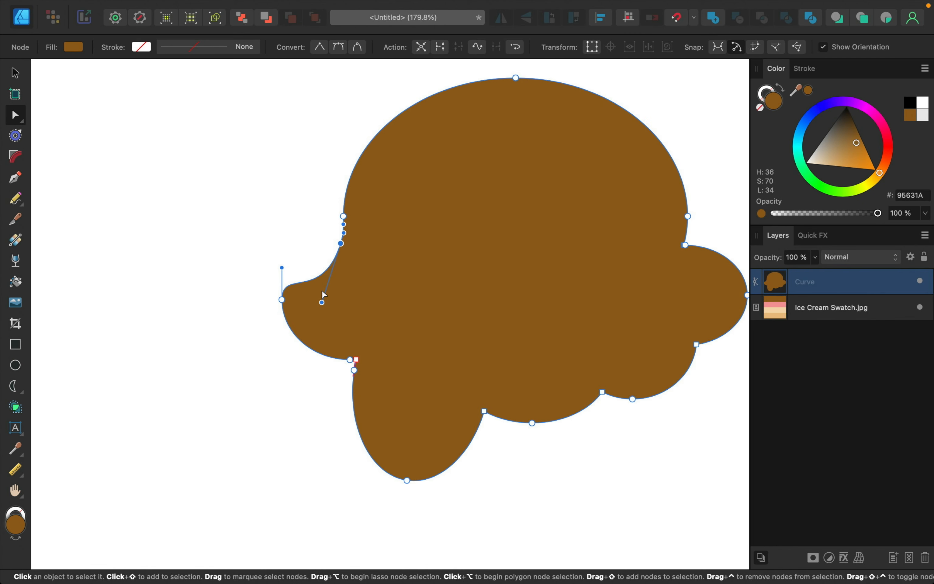
Delete the surplus node at the scoop's upper-right notch and shift the remaining corner node slightly outward.
scroll(663, 239, "right", 3)
scroll(663, 239, "down", 1)
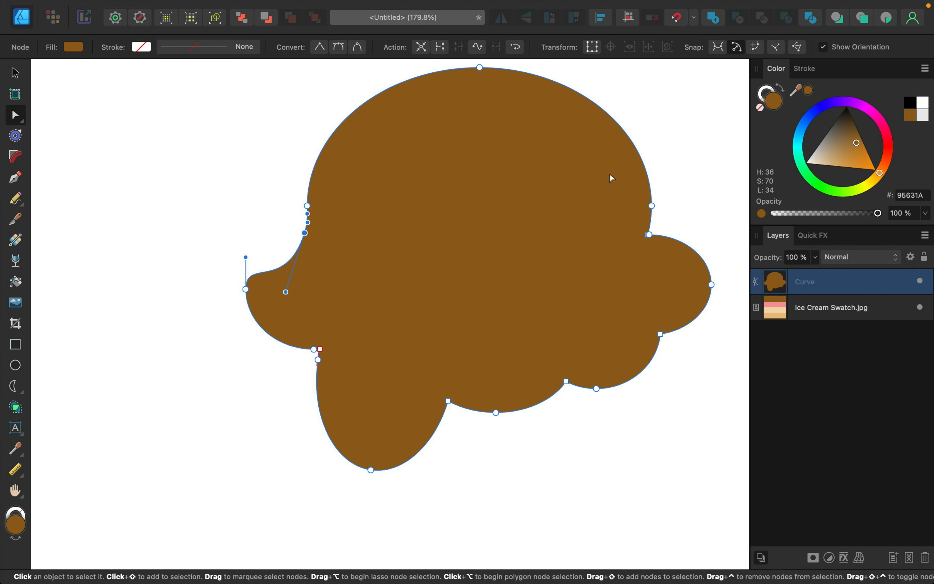
scroll(609, 176, "up", 5)
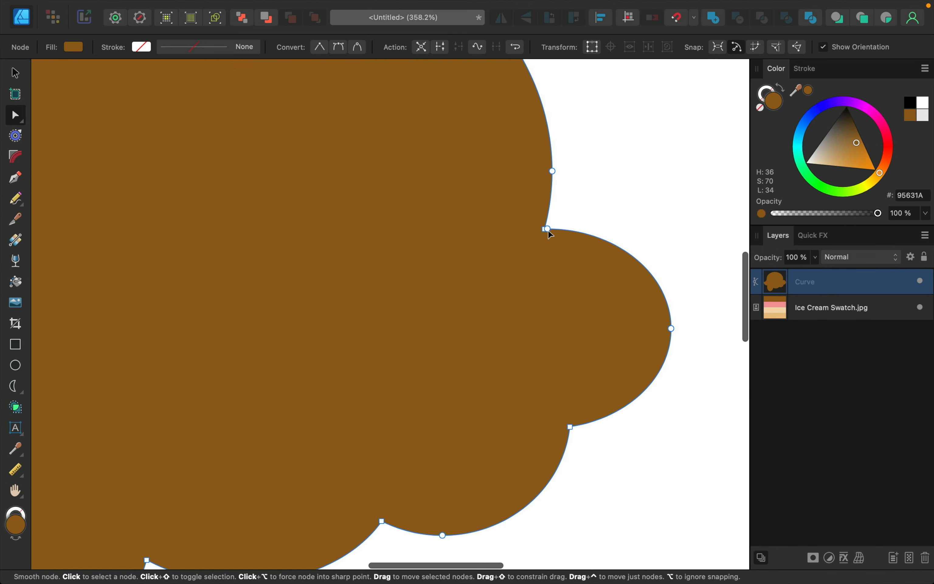
left_click_drag(547, 229, 557, 232)
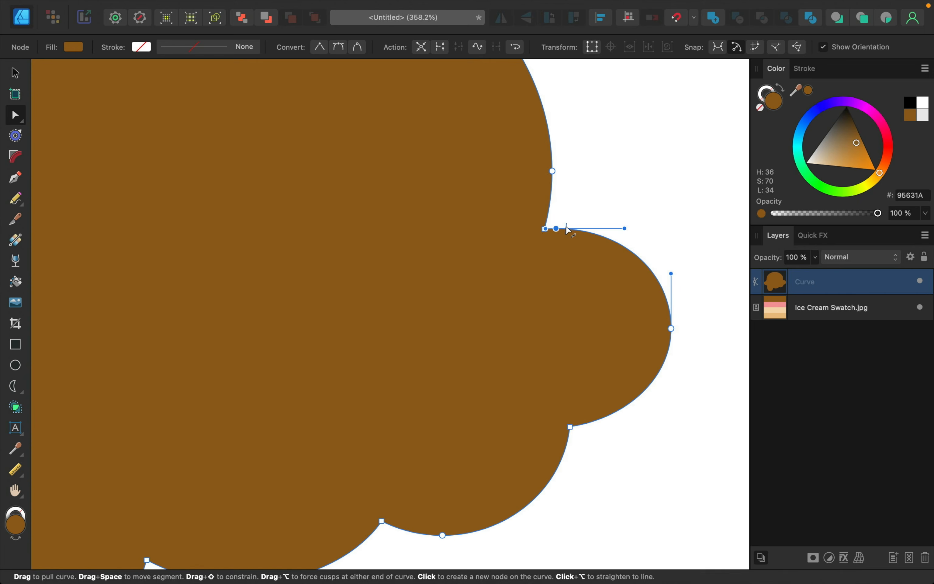
key("BackSpace")
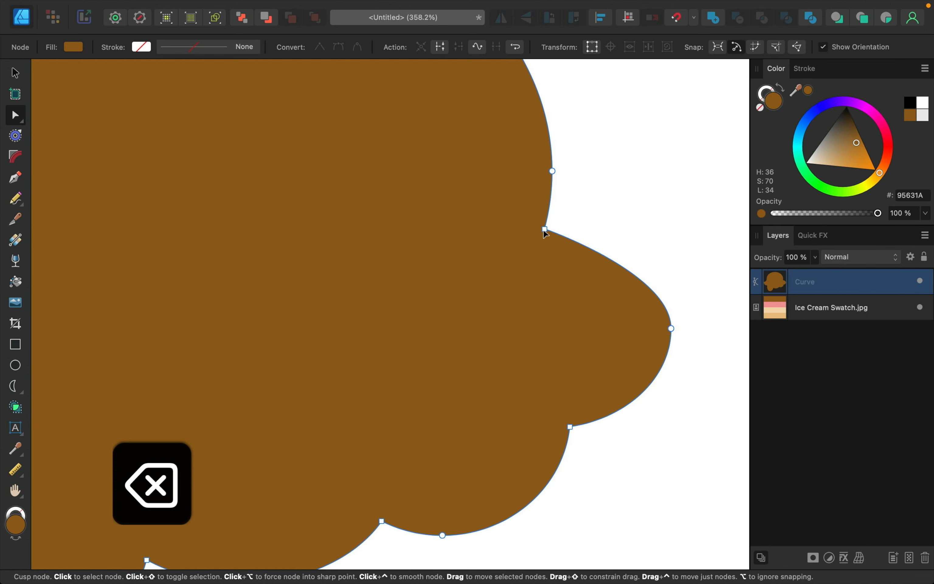
mouse_move(544, 230)
left_mouse_down()
mouse_move(563, 219)
mouse_move(547, 204)
mouse_move(555, 213)
left_mouse_up()
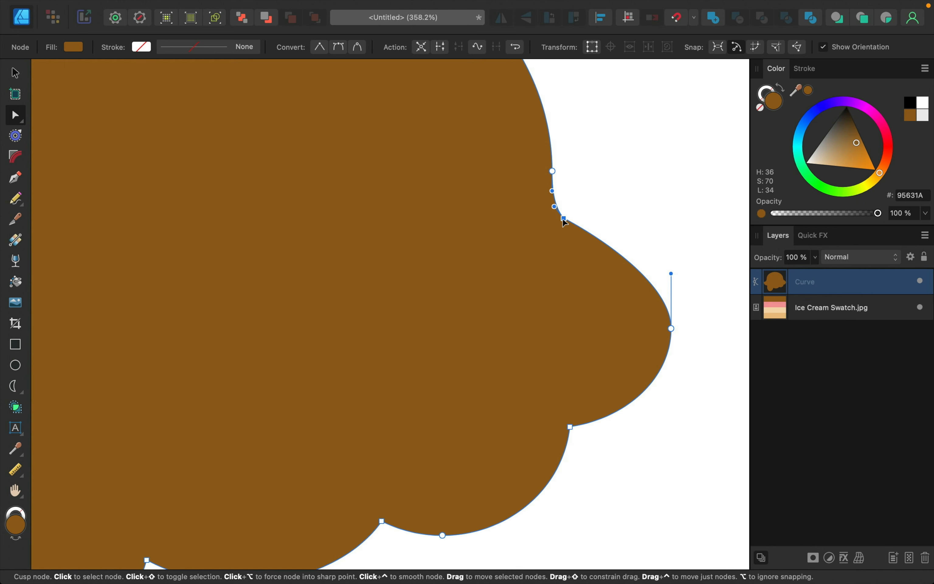
scroll(566, 228, "up", 2)
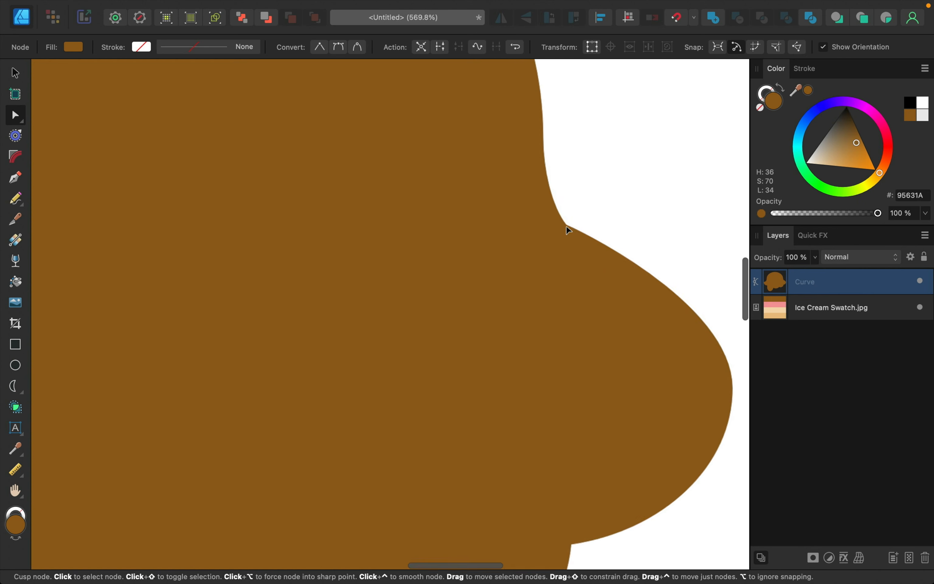
scroll(566, 227, "down", 1)
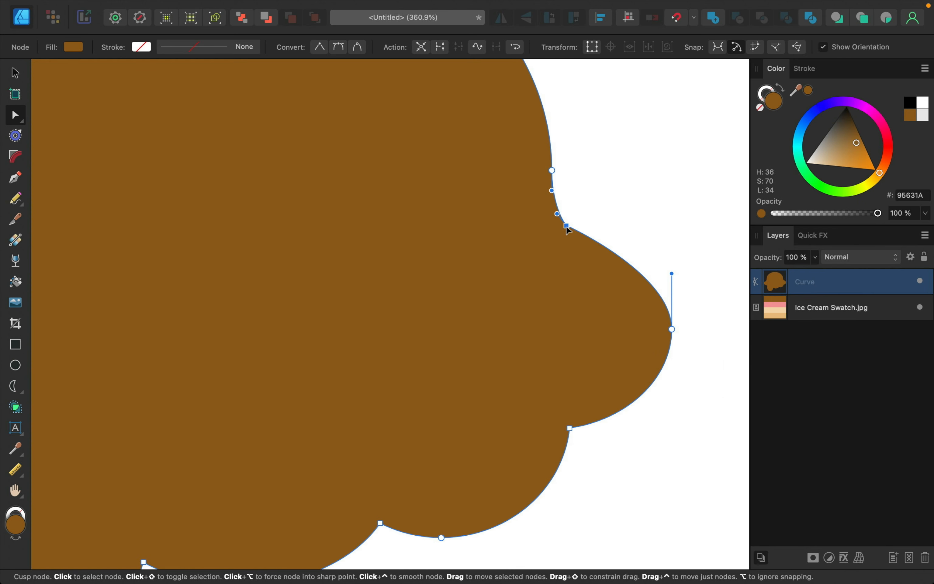
key("Down")
Lower the left bump's outer node, move the drip's tip to the left, and bend the drip's left edge outward.
scroll(566, 229, "down", 8)
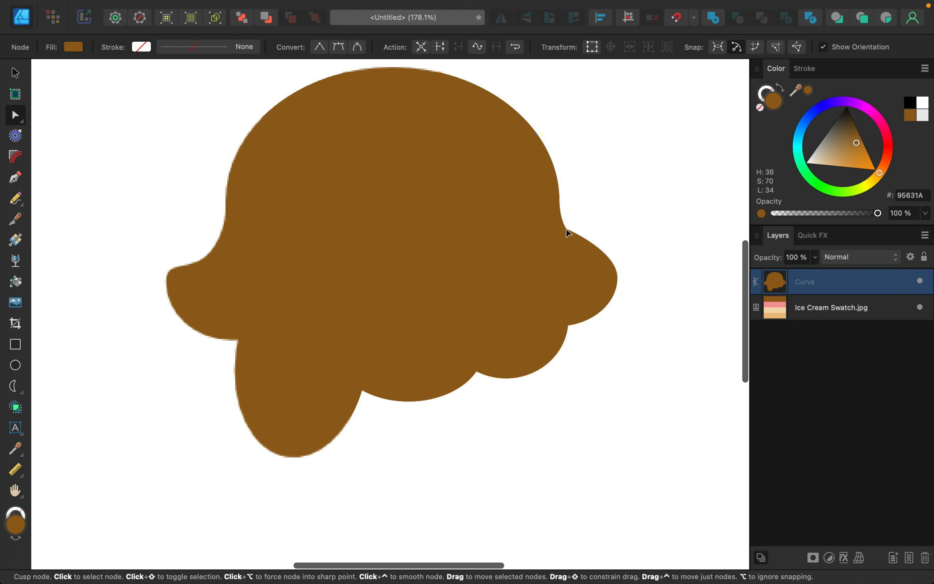
scroll(566, 228, "left", 2)
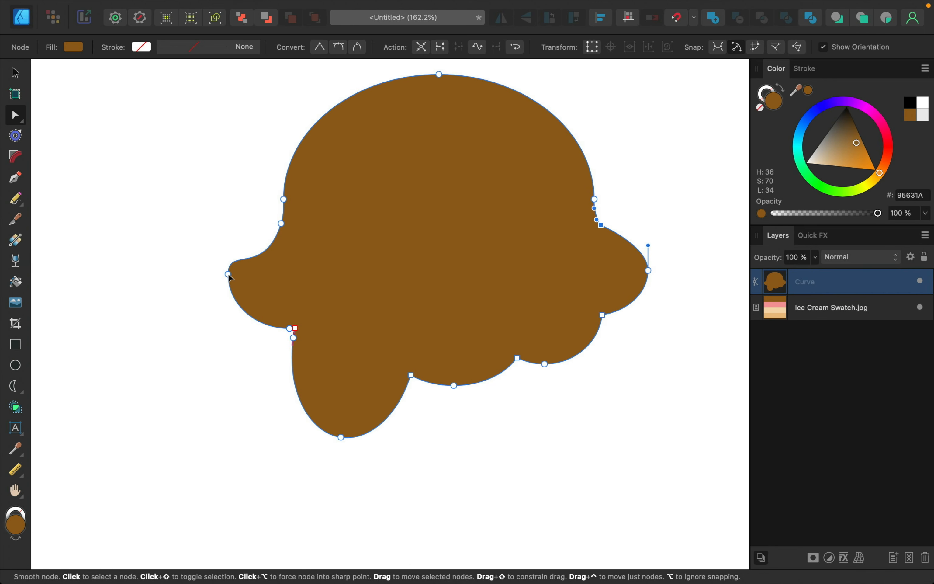
left_click_drag(225, 283, 222, 309)
left_click_drag(341, 438, 285, 442)
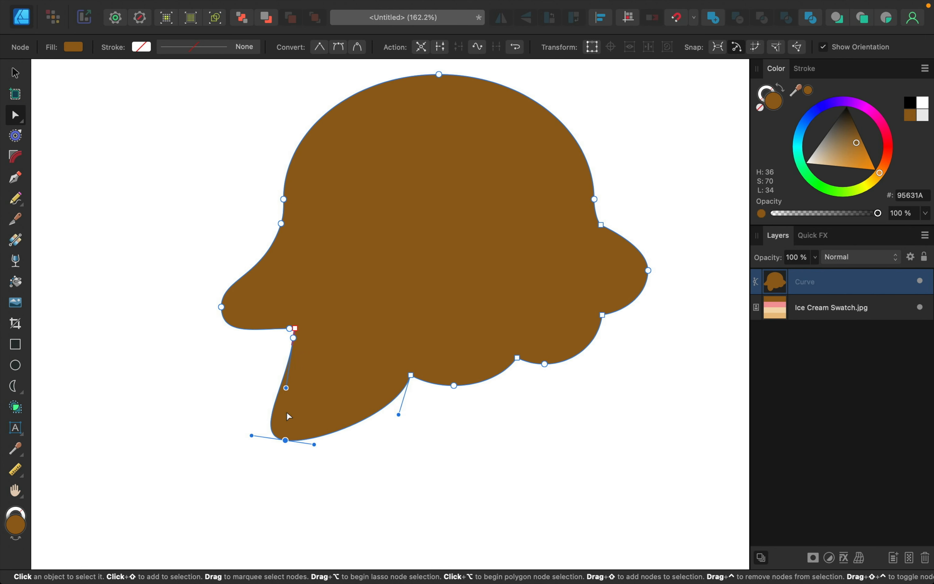
left_click_drag(286, 390, 265, 392)
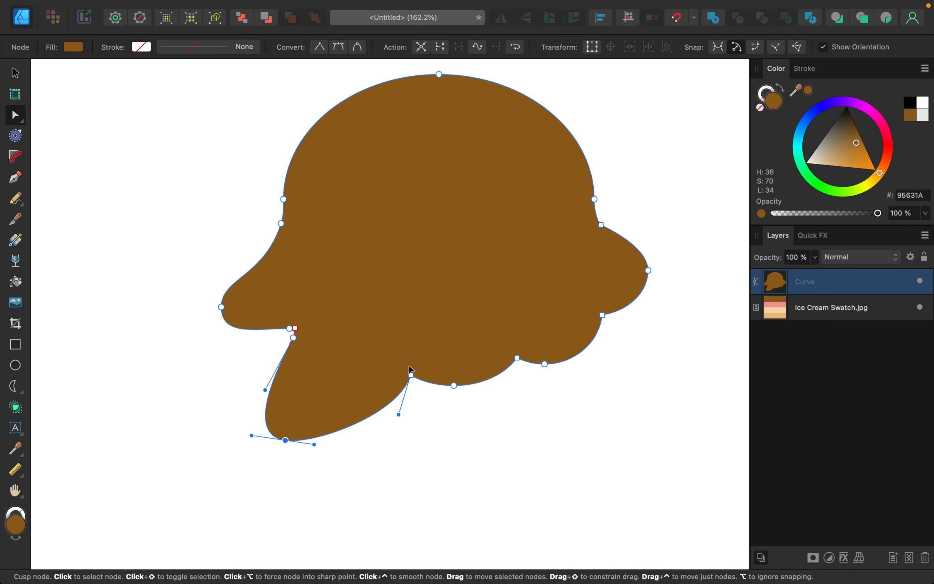
Raise the notches between the scoop's bottom drips, shift the middle drip's tip left, and round out the lower-right drip with its handle.
left_click_drag(409, 369, 403, 348)
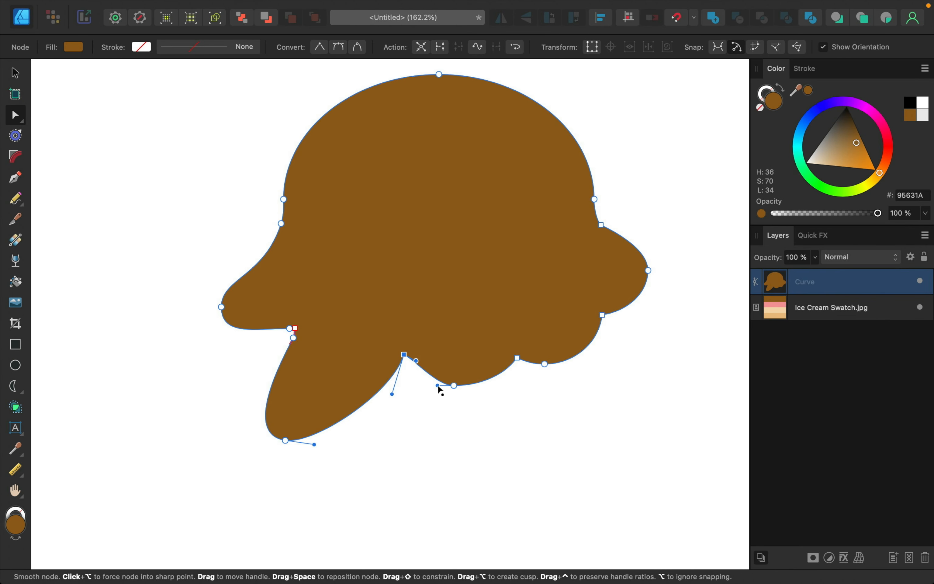
mouse_move(436, 386)
left_mouse_down()
mouse_move(410, 384)
mouse_move(441, 381)
mouse_move(450, 390)
left_mouse_up()
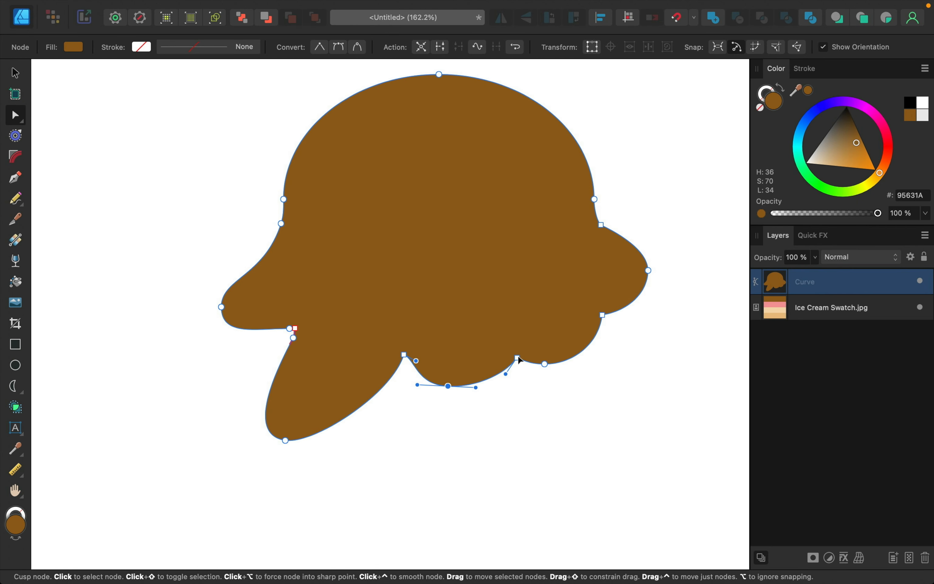
left_click_drag(517, 356, 507, 346)
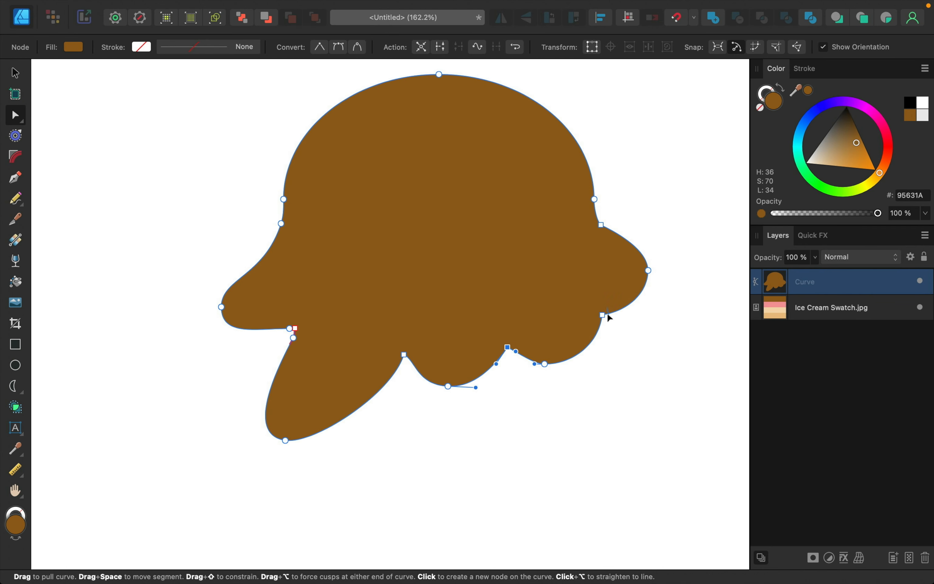
left_click_drag(602, 318, 595, 308)
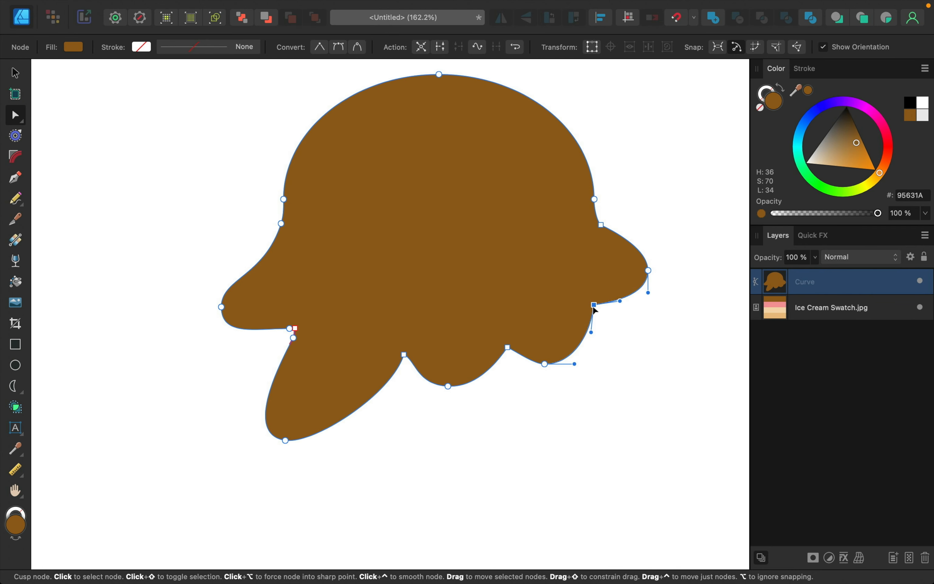
left_click_drag(574, 364, 596, 364)
scroll(461, 401, "down", 5)
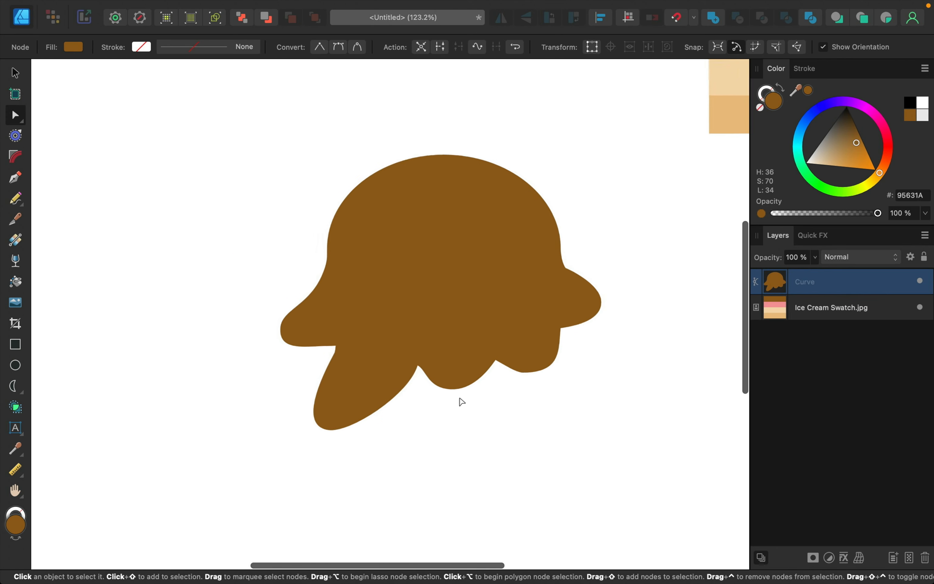
Convert the corner node at the scoop's upper-right notch to smooth and adjust its handles so the dome flows into the right bump.
scroll(461, 400, "up", 4)
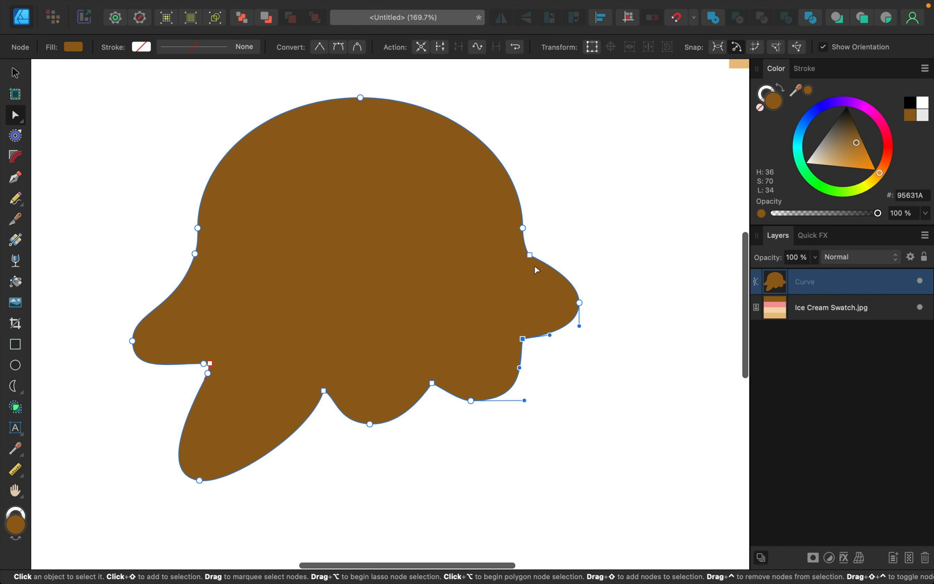
scroll(535, 266, "up", 5)
left_click(524, 240)
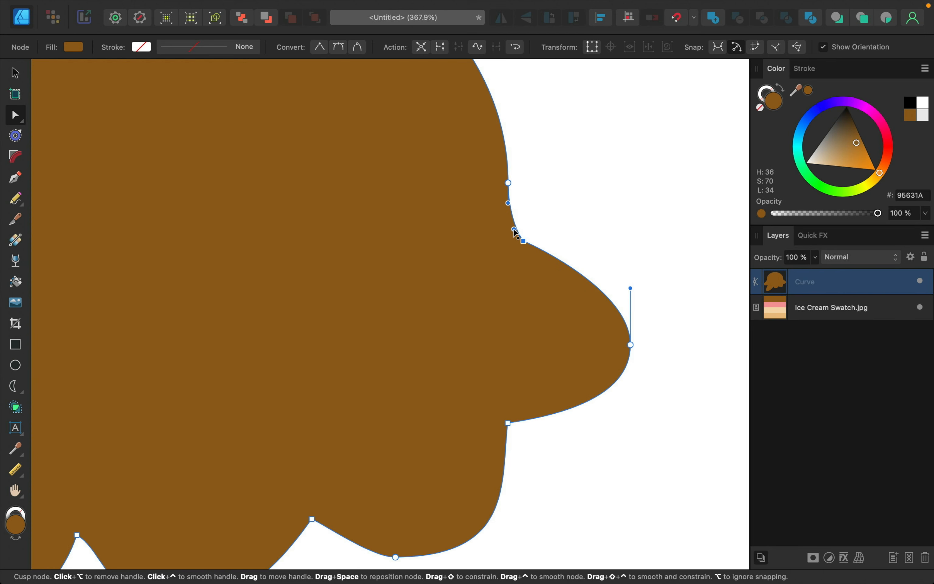
left_click_drag(514, 229, 509, 227)
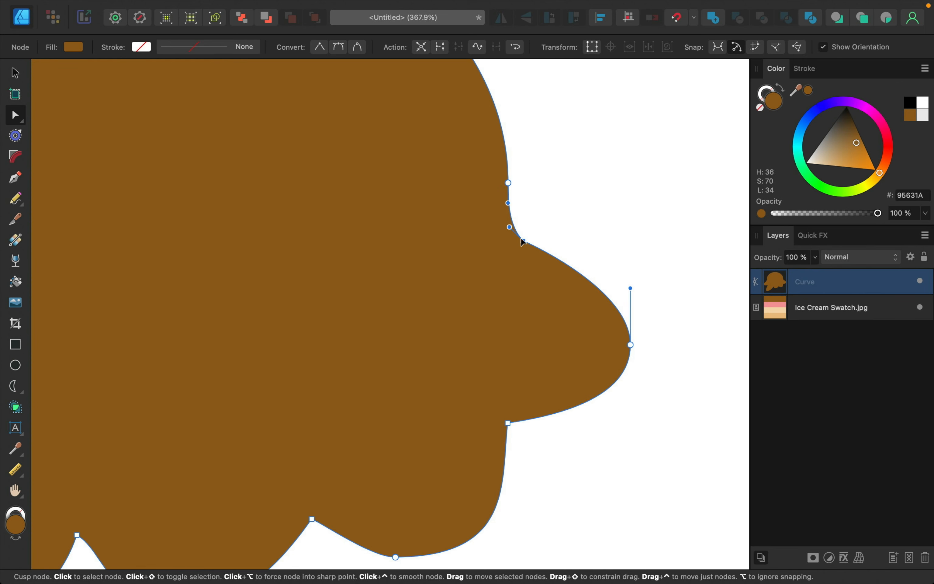
left_click(338, 48)
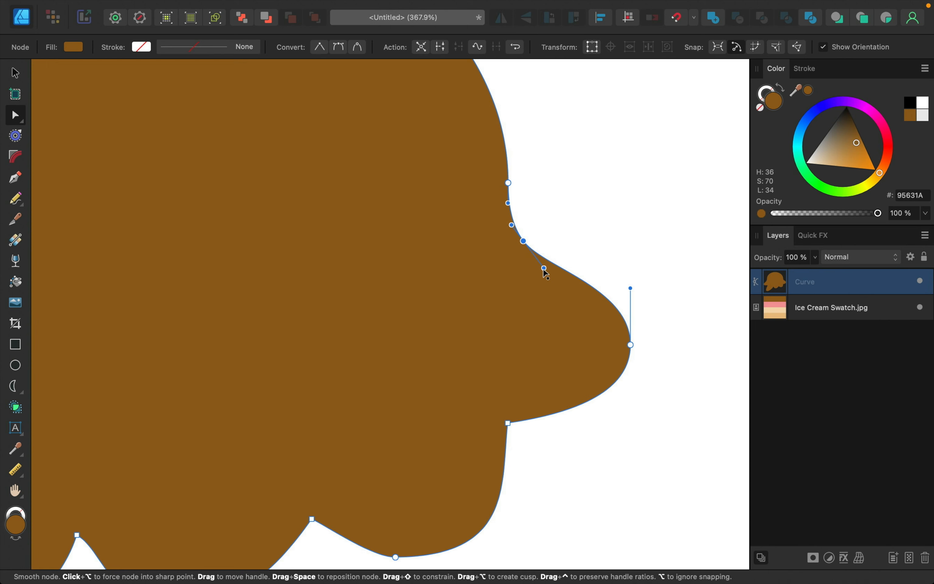
mouse_move(543, 269)
left_mouse_down()
mouse_move(559, 278)
mouse_move(542, 269)
left_mouse_up()
scroll(541, 267, "down", 5)
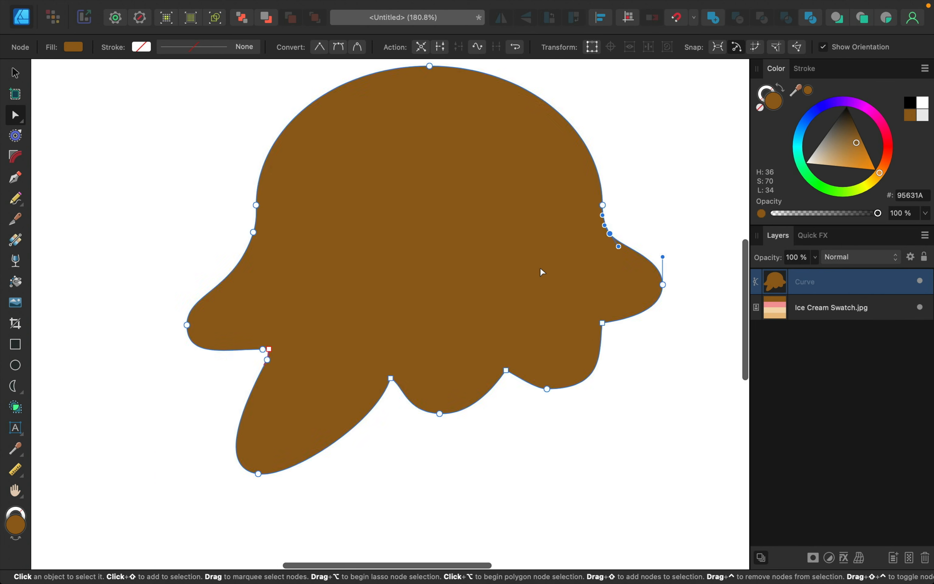
scroll(540, 270, "down", 6)
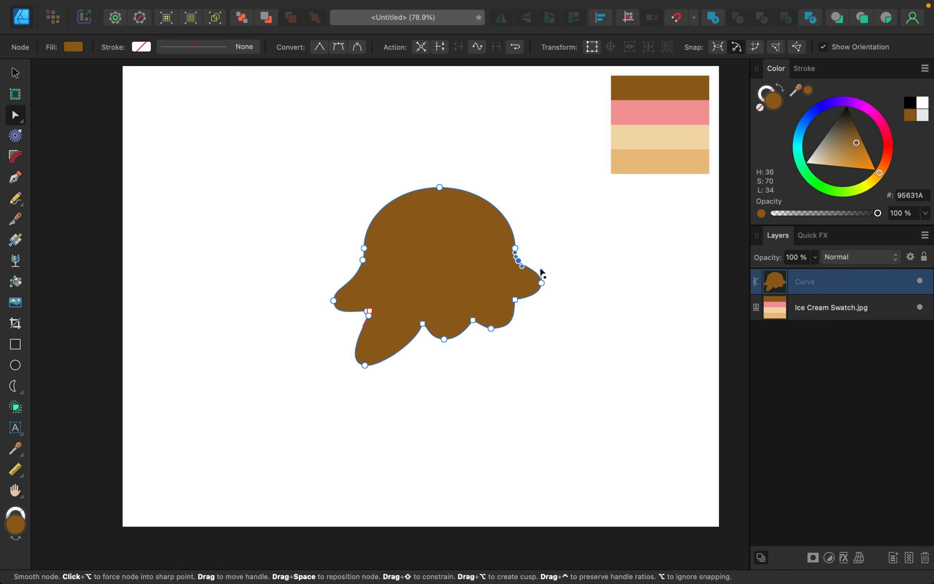
Move the brown scoop toward the page's upper left and place a duplicate below and to the right, overlapping it.
left_click(22, 78)
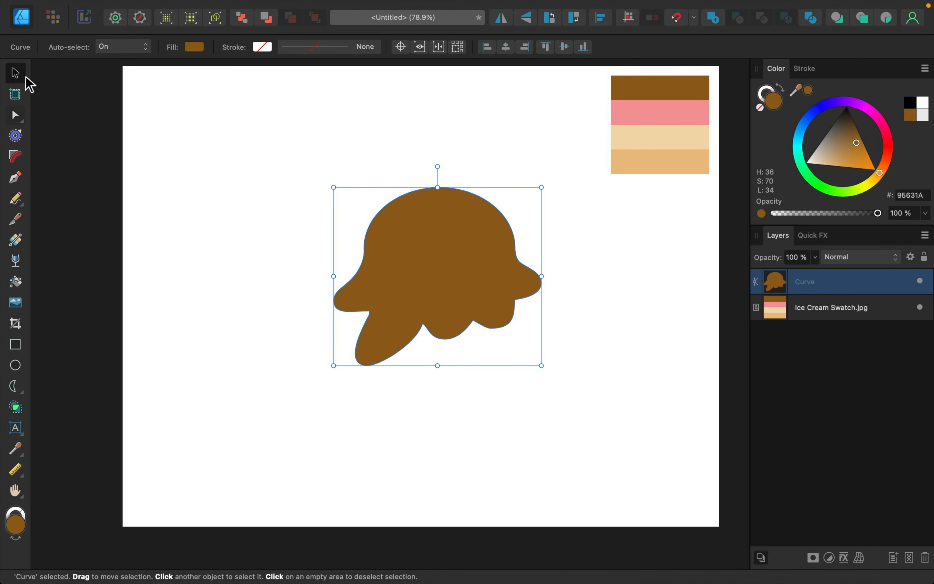
left_click_drag(482, 281, 422, 227)
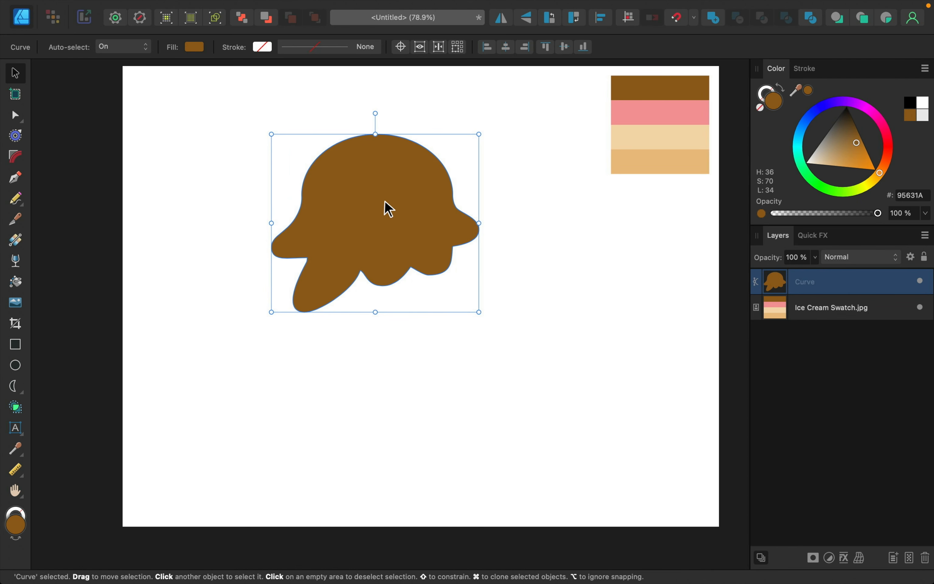
left_click_drag(367, 193, 477, 286)
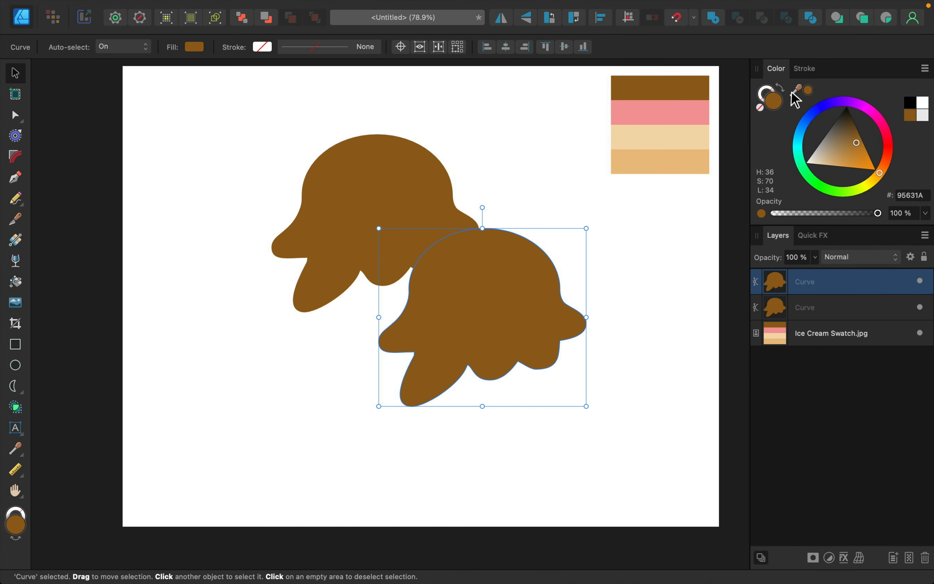
Fill the duplicate scoop with the swatch's pink (F39A9C) and flip it horizontally.
left_click_drag(792, 93, 675, 114)
left_click(808, 90)
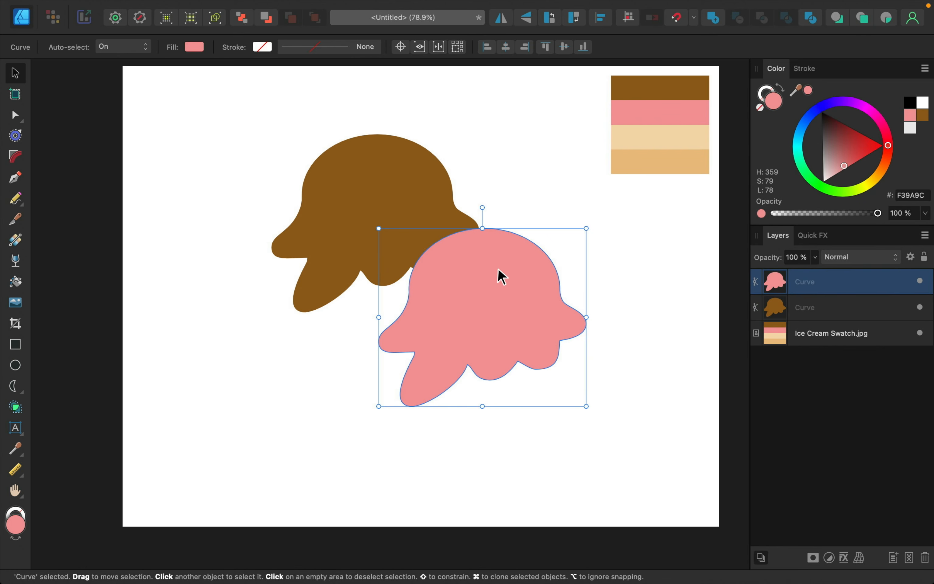
left_click(502, 23)
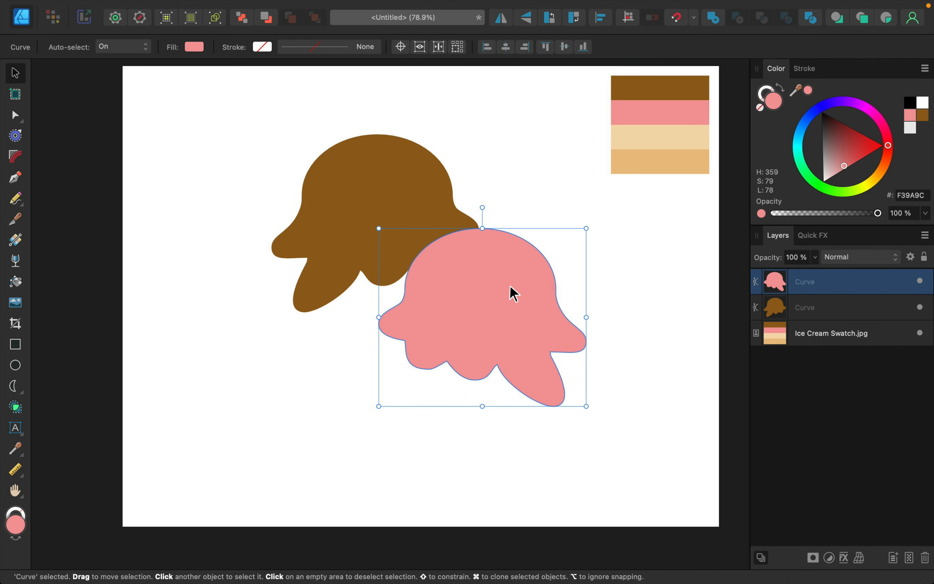
Put the pink scoop behind the brown one in the stacking order and tuck it under the brown scoop's lower right.
left_click_drag(507, 298, 467, 285)
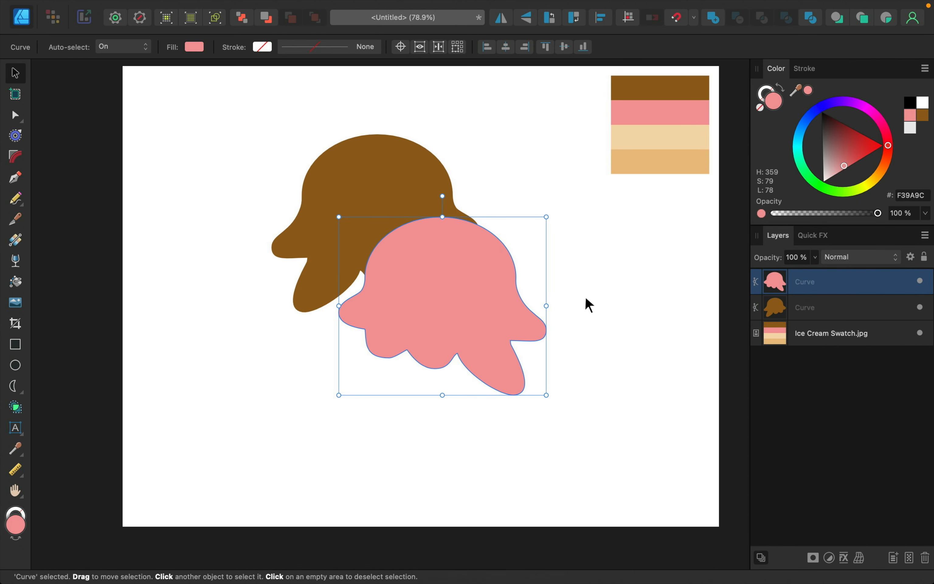
left_click_drag(829, 285, 830, 330)
left_click_drag(447, 315, 433, 309)
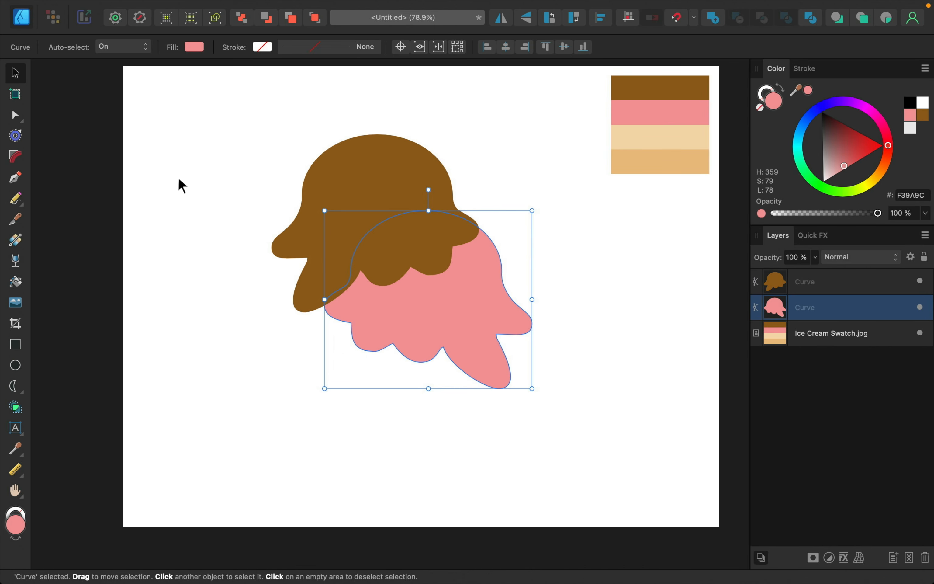
Shorten the pink scoop's long right drip by moving its tip up and left, and raise the notch beside it.
left_click(15, 116)
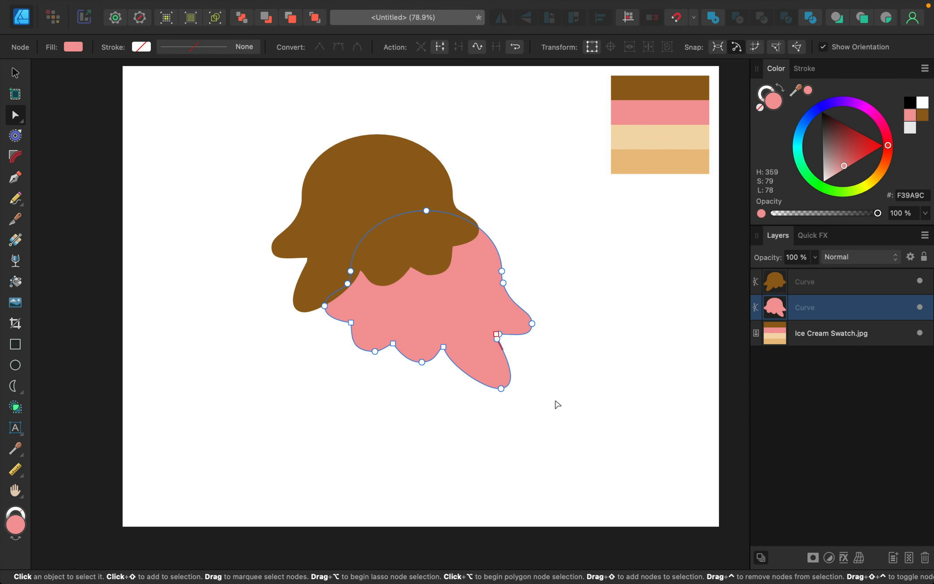
scroll(557, 405, "up", 3)
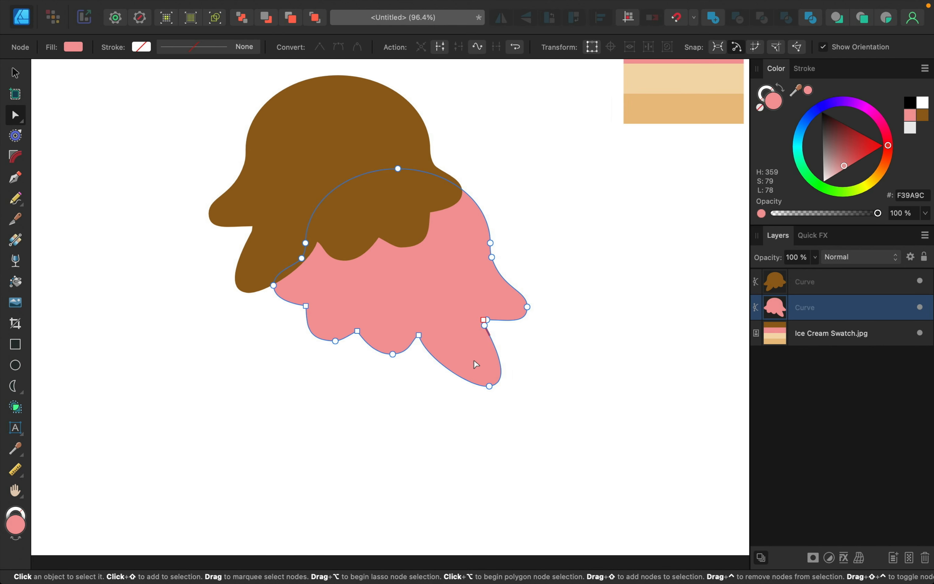
left_click_drag(489, 386, 471, 363)
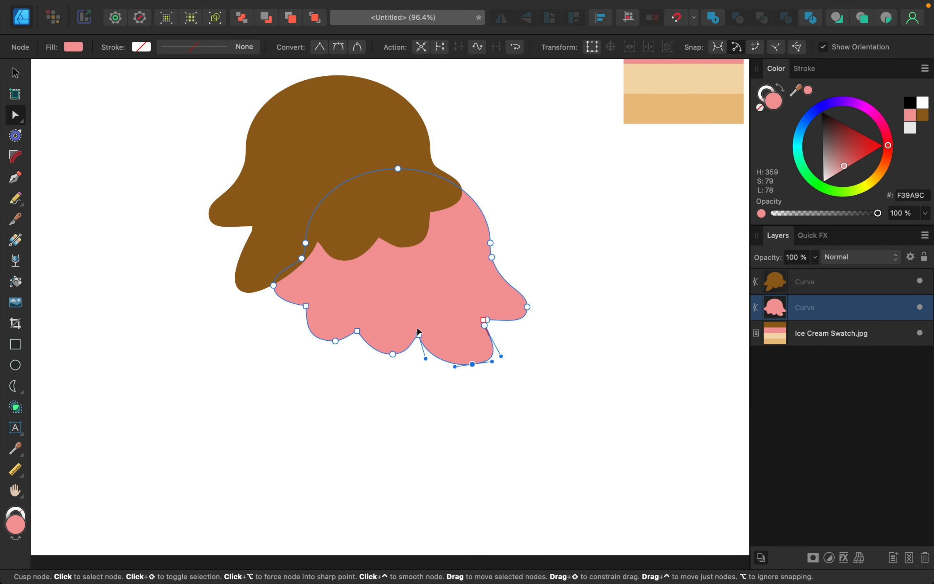
left_click_drag(418, 331, 414, 324)
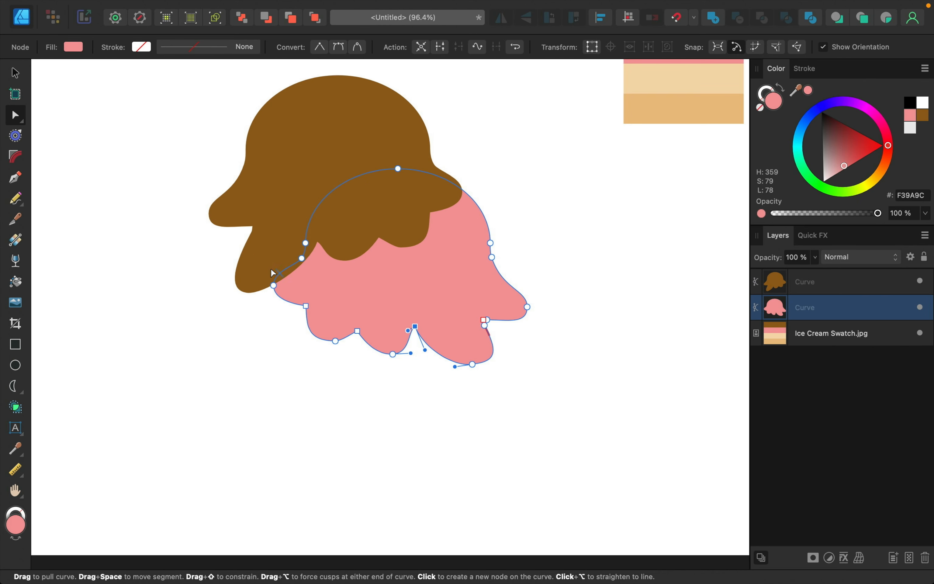
Reshape the pink scoop's left bump into a rounder drip by adjusting its outer and notch nodes, and lower the right bump's tip slightly.
left_click_drag(274, 284, 311, 302)
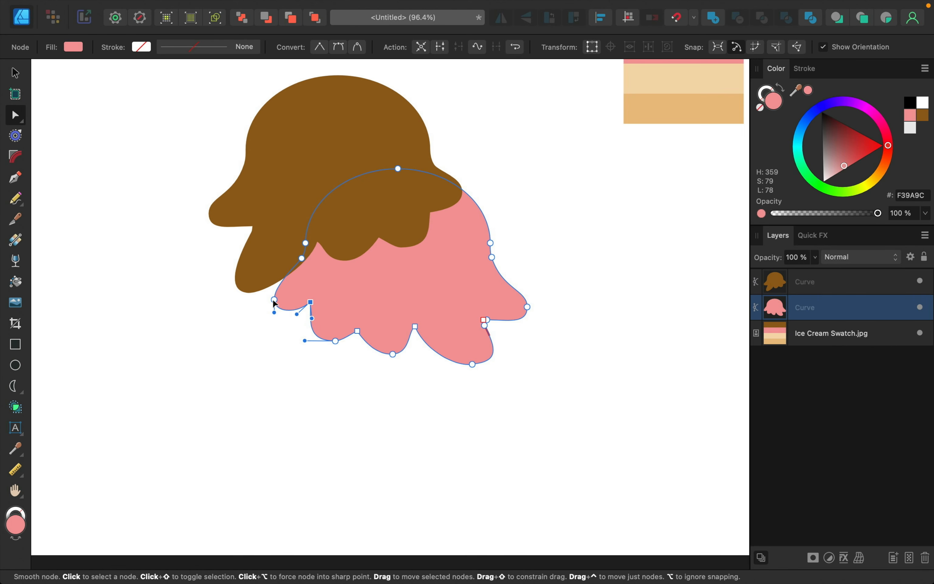
mouse_move(274, 300)
left_mouse_down()
mouse_move(273, 313)
mouse_move(280, 298)
left_mouse_up()
left_click_drag(526, 307, 523, 317)
scroll(523, 317, "down", 3)
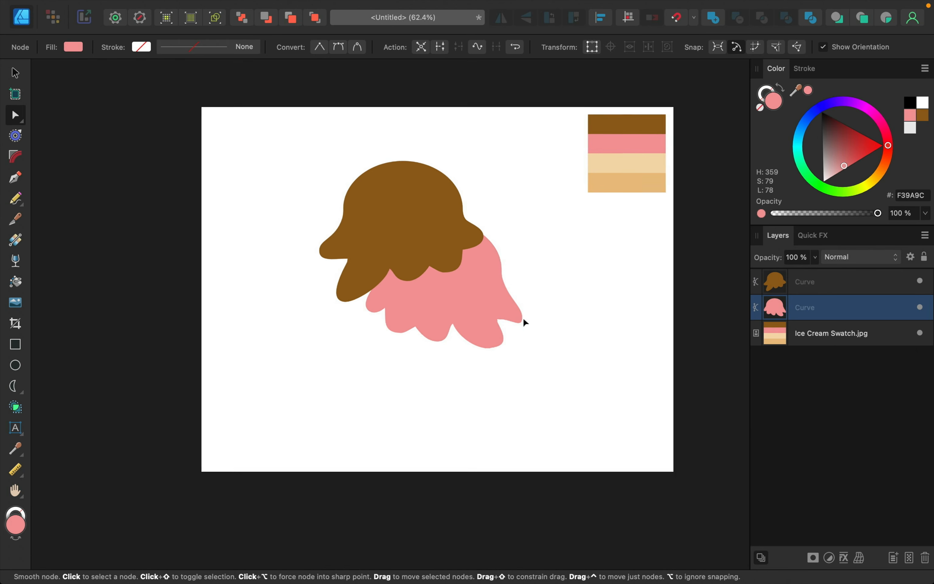
scroll(523, 317, "down", 1)
scroll(524, 321, "left", 3)
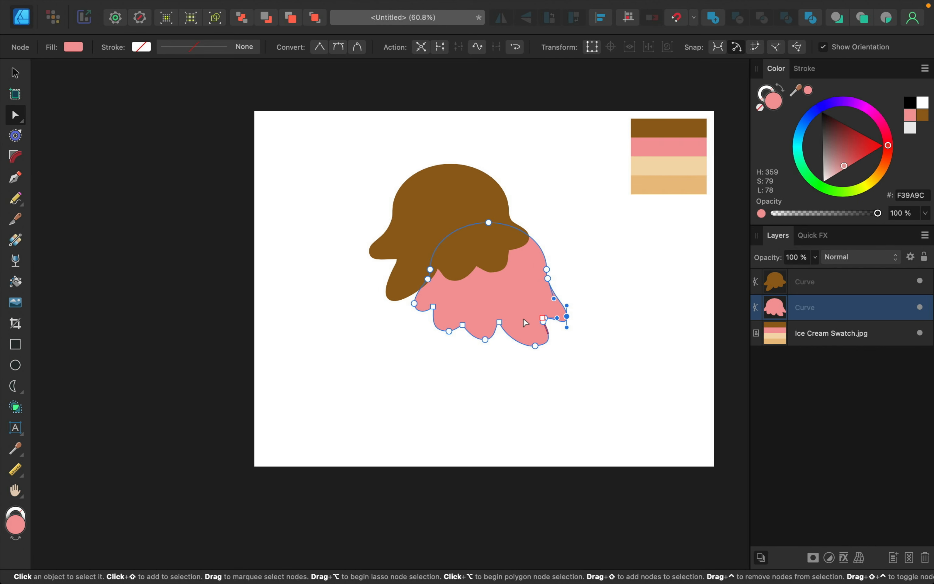
Shift the pink scoop slightly down and right, and place a duplicate of it to the left under the brown scoop.
left_click(15, 72)
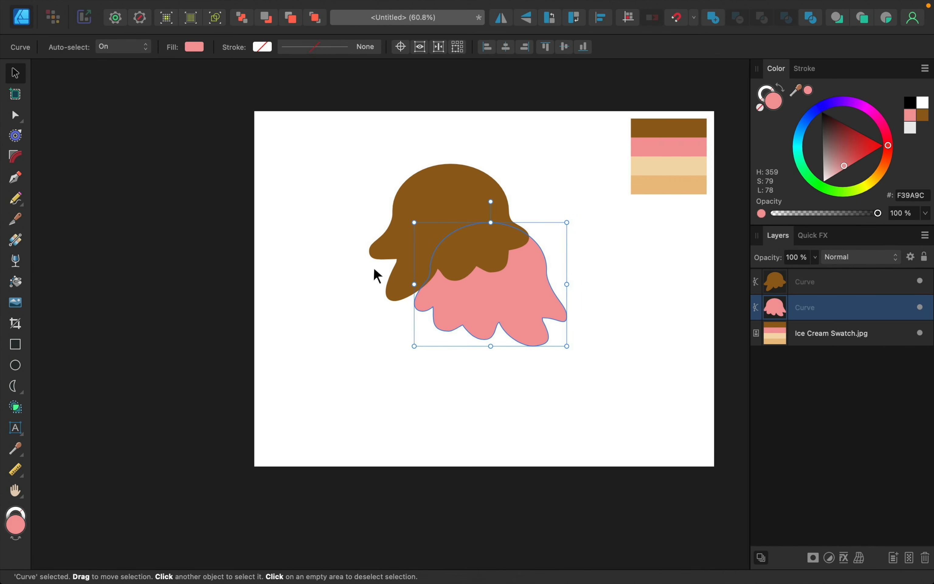
left_click_drag(502, 291, 509, 306)
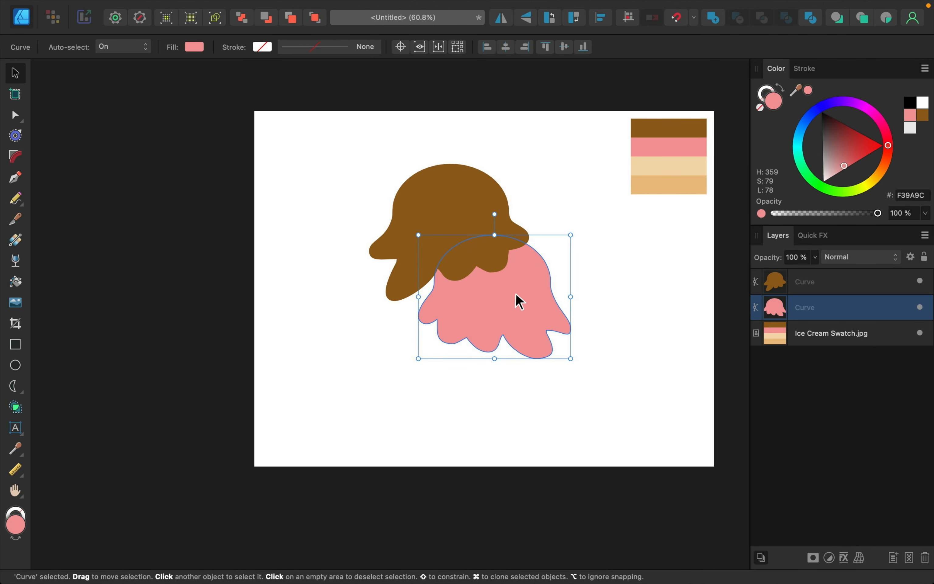
mouse_move(521, 298)
left_mouse_down()
mouse_move(438, 345)
mouse_move(416, 307)
left_mouse_up()
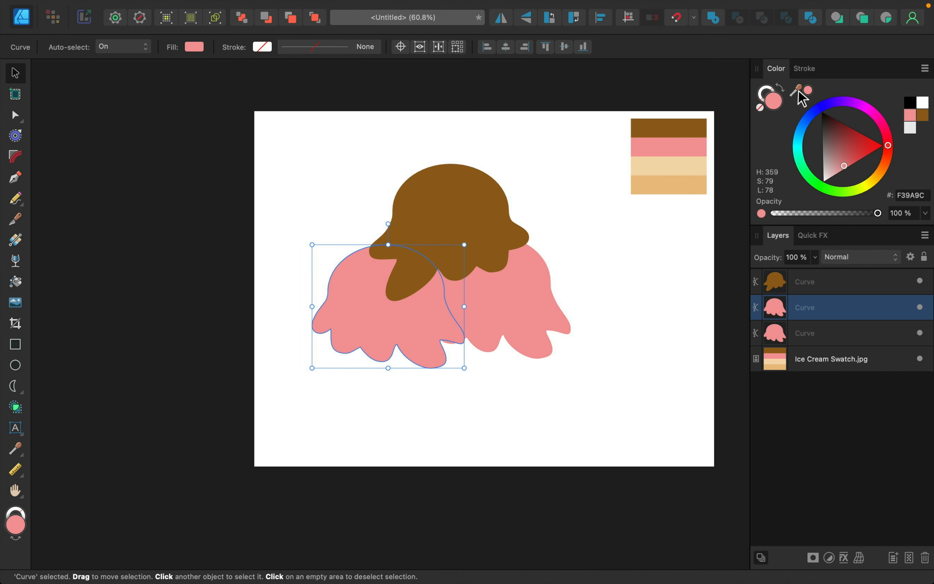
Fill the left scoop with the swatch's cream (F6D9AF), put it behind the pink scoop, and nudge it slightly left.
left_click_drag(795, 90, 673, 164)
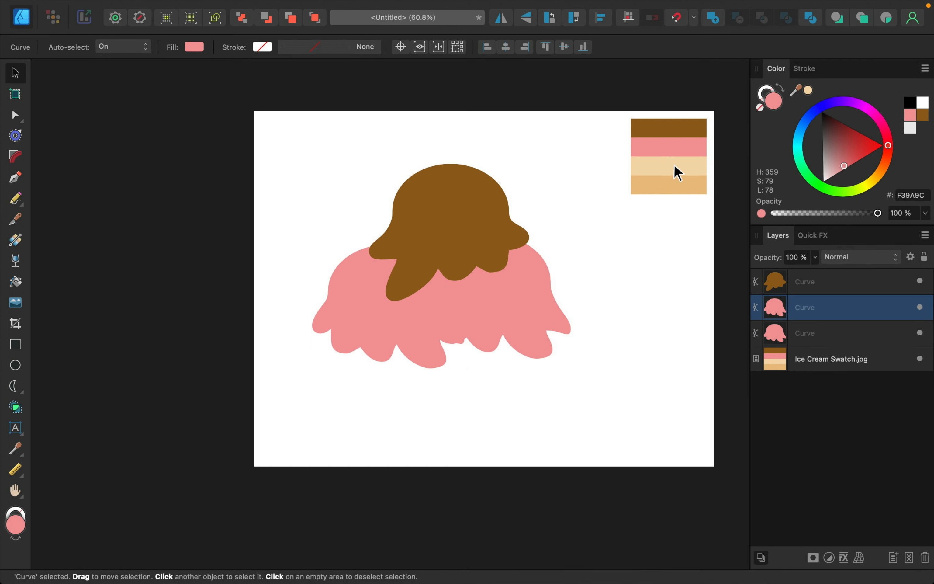
left_click(807, 91)
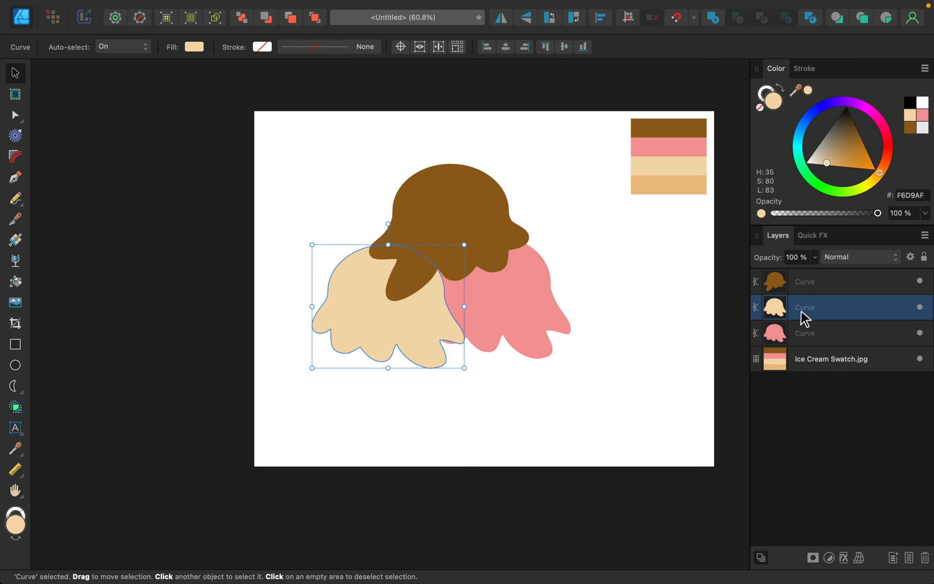
left_click_drag(815, 315, 790, 346)
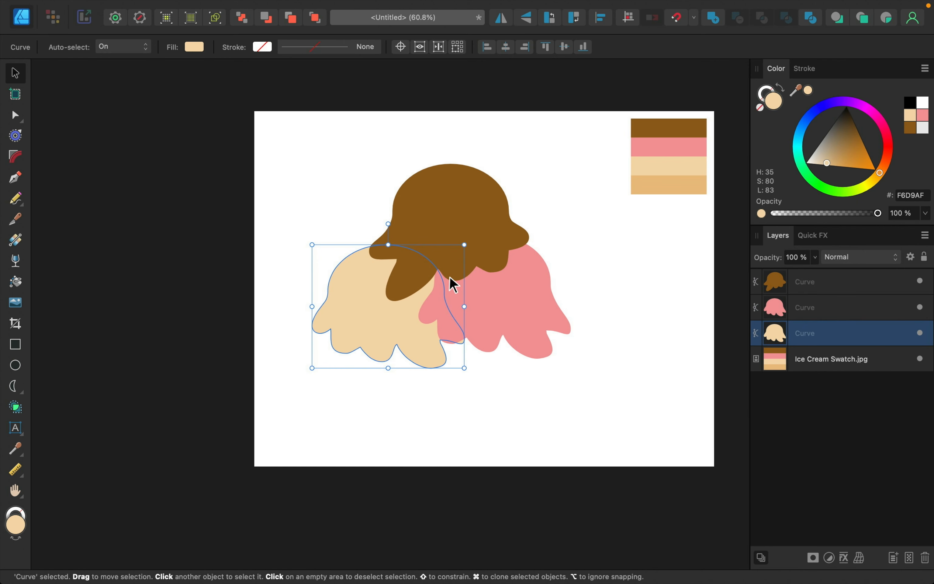
mouse_move(402, 317)
left_mouse_down()
mouse_move(391, 323)
mouse_move(397, 316)
left_mouse_up()
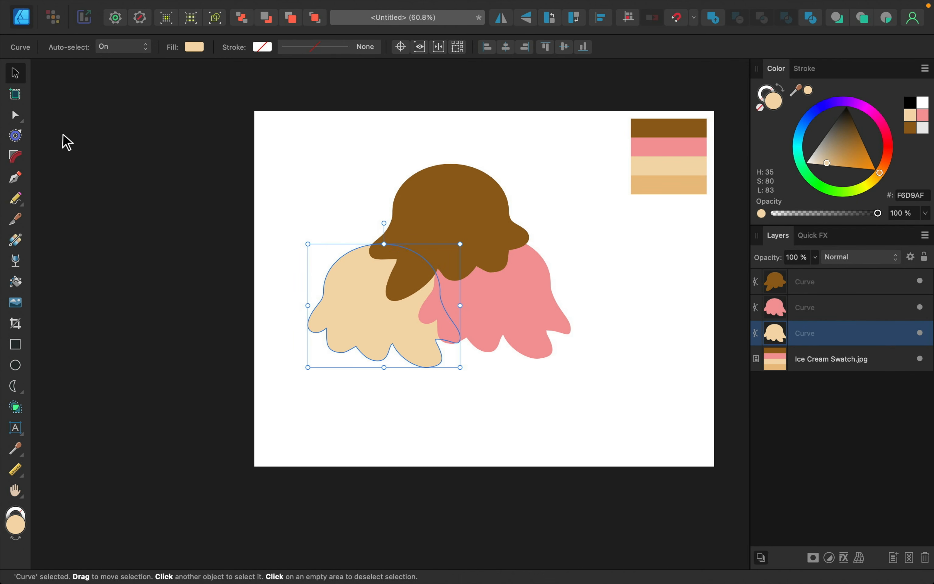
Extend the cream scoop's lower-left drip down and left, and move its right bump's tip slightly up and left by node editing.
left_click(16, 115)
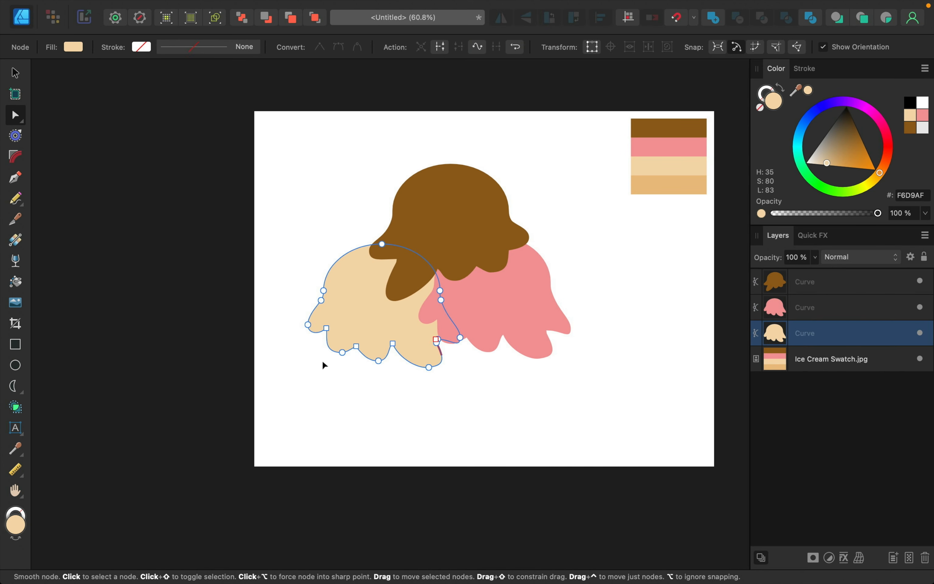
mouse_move(342, 352)
left_mouse_down()
mouse_move(326, 365)
mouse_move(319, 339)
mouse_move(330, 366)
left_mouse_up()
left_click_drag(460, 337, 455, 332)
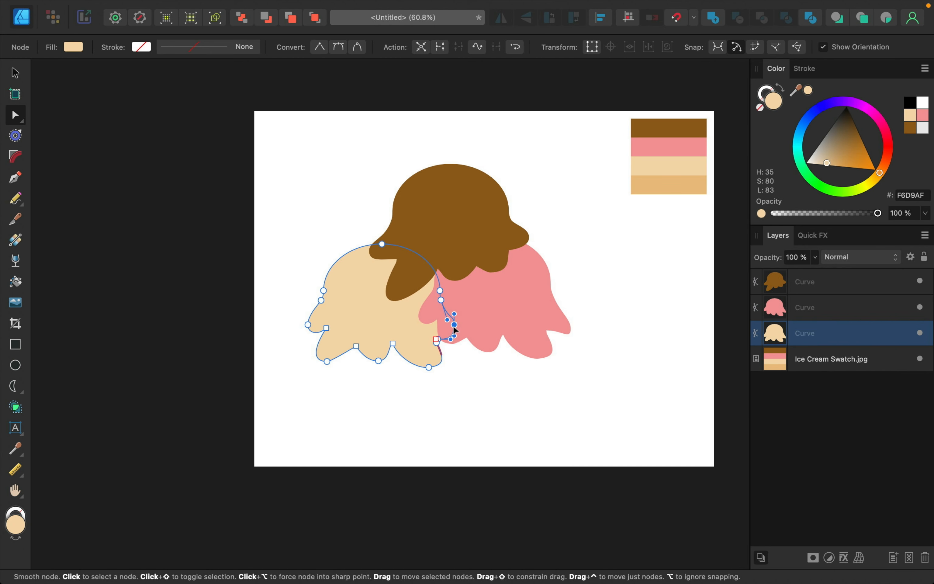
Round out the cream scoop's rightmost bottom drip by moving its tip slightly and widening the curve on its outer side.
scroll(453, 325, "up", 5)
scroll(430, 358, "up", 4)
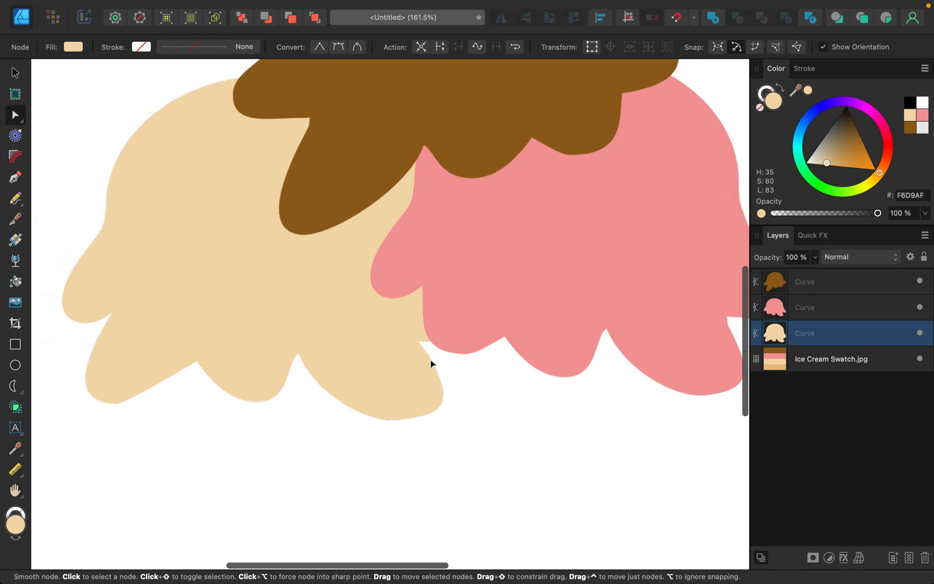
scroll(430, 359, "up", 3)
left_click_drag(377, 433, 396, 446)
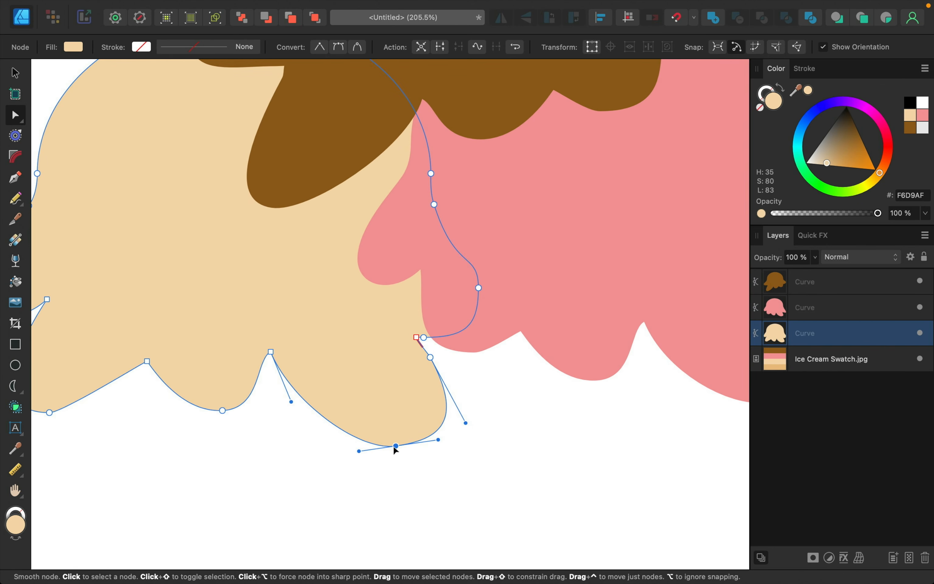
left_click_drag(466, 423, 499, 409)
left_click(433, 354)
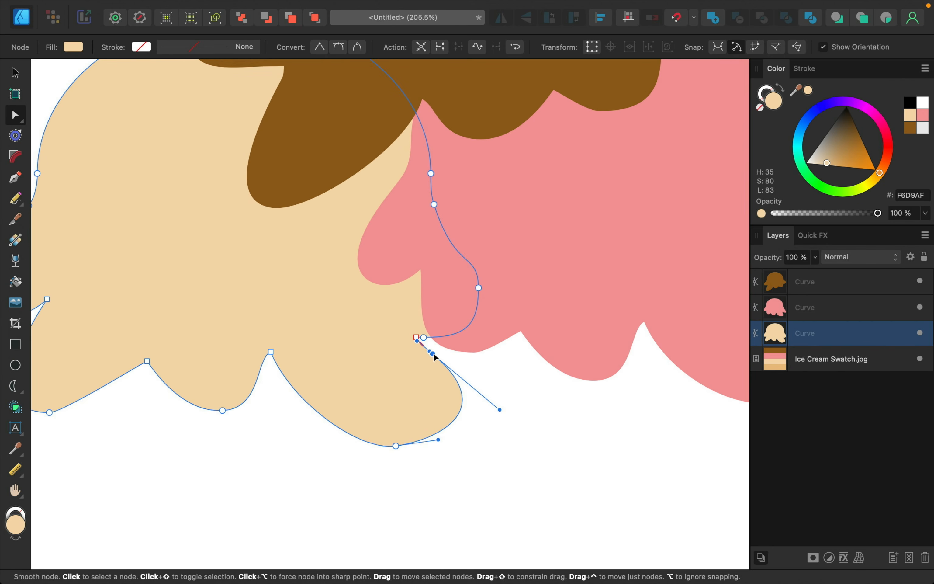
scroll(448, 450, "down", 4)
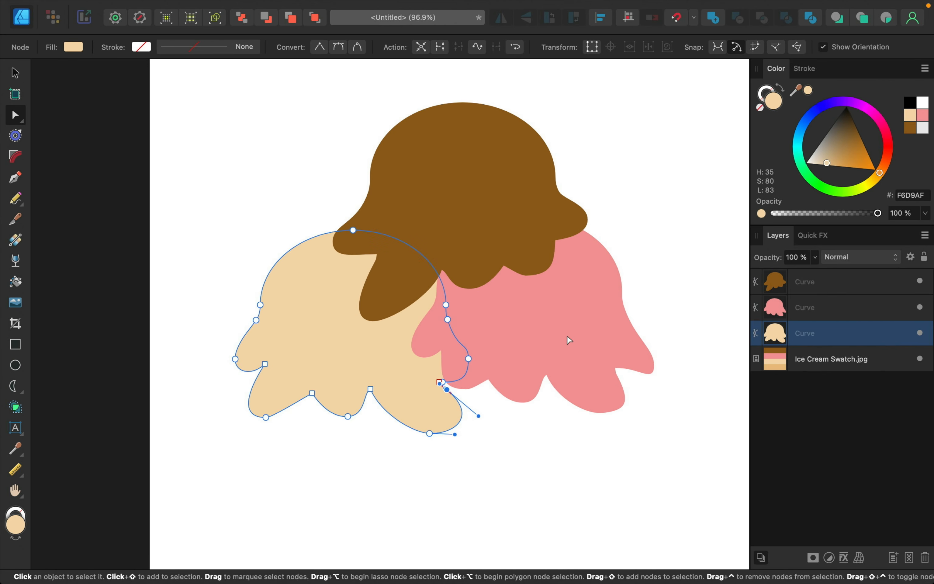
Narrow and shorten the cream scoop's rightmost bottom drip by moving its nodes left and up, and delete the surplus node beside it.
left_click_drag(482, 460, 413, 388)
left_click_drag(430, 434, 398, 420)
scroll(408, 417, "up", 4)
left_click_drag(424, 357, 361, 412)
mouse_move(425, 351)
left_mouse_down()
mouse_move(414, 355)
mouse_move(423, 358)
left_mouse_up()
left_click_drag(458, 367, 390, 366)
scroll(448, 378, "up", 4)
left_click(455, 360)
key("Delete")
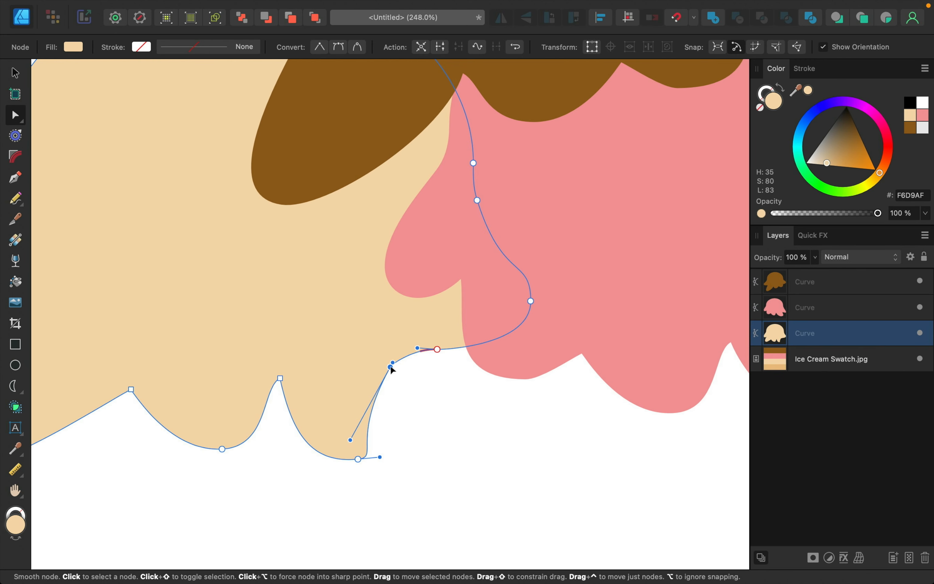
Shape the node right of that drip into a sharp notch, pulling its handles separately to curve the outline on both sides.
left_click(323, 49)
mouse_move(390, 367)
left_mouse_down()
mouse_move(404, 351)
mouse_move(379, 380)
mouse_move(387, 368)
left_mouse_up()
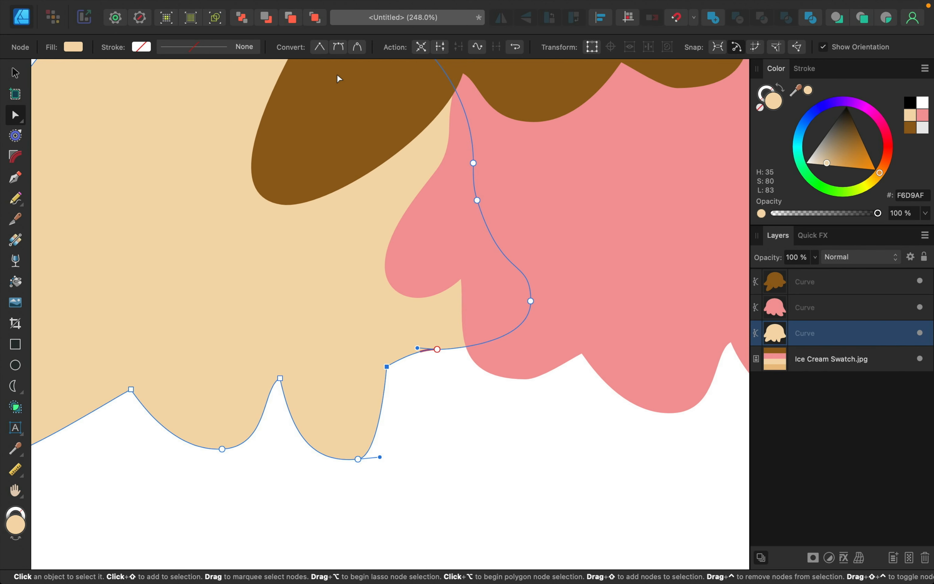
left_click(339, 49)
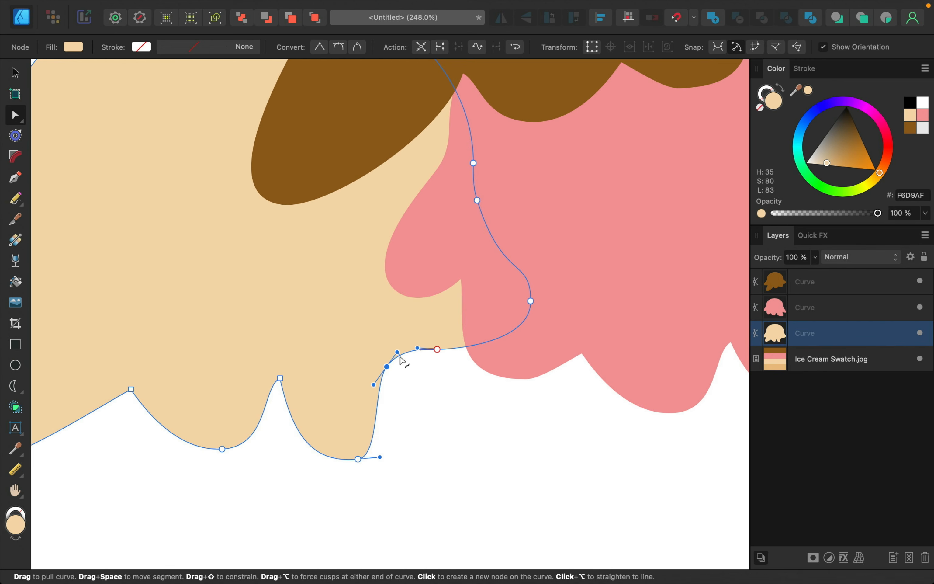
left_click_drag(398, 352, 426, 368)
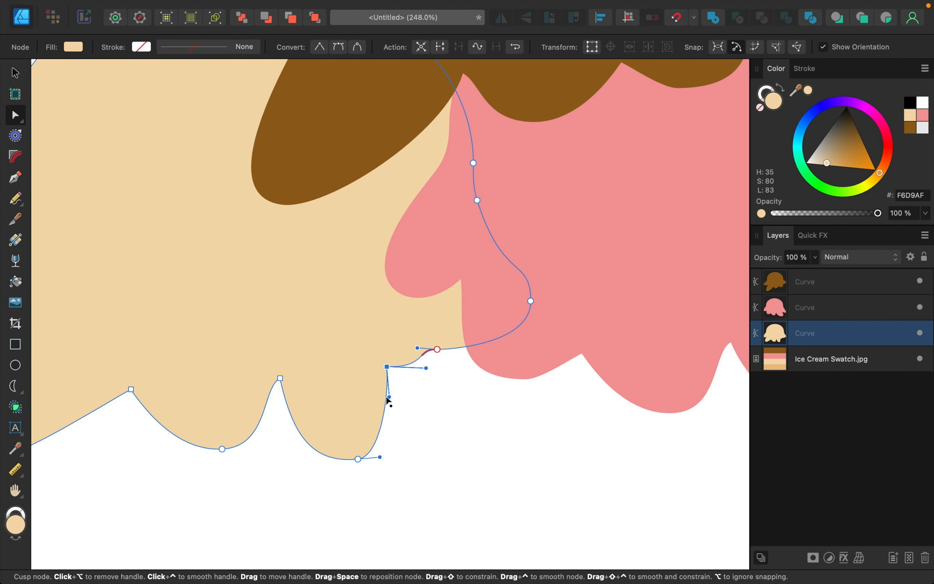
left_click_drag(388, 396, 388, 401)
Raise the rightmost cream drip's tip, move the notch up and right, and tuck the neighbouring outline node behind the pink scoop.
left_click_drag(358, 460, 342, 444)
left_click_drag(387, 367, 387, 339)
left_click_drag(437, 350, 440, 387)
left_click_drag(388, 339, 420, 337)
left_click_drag(492, 354, 510, 356)
Move the tip of the cream scoop's middle bottom drip slightly left.
scroll(511, 355, "down", 4)
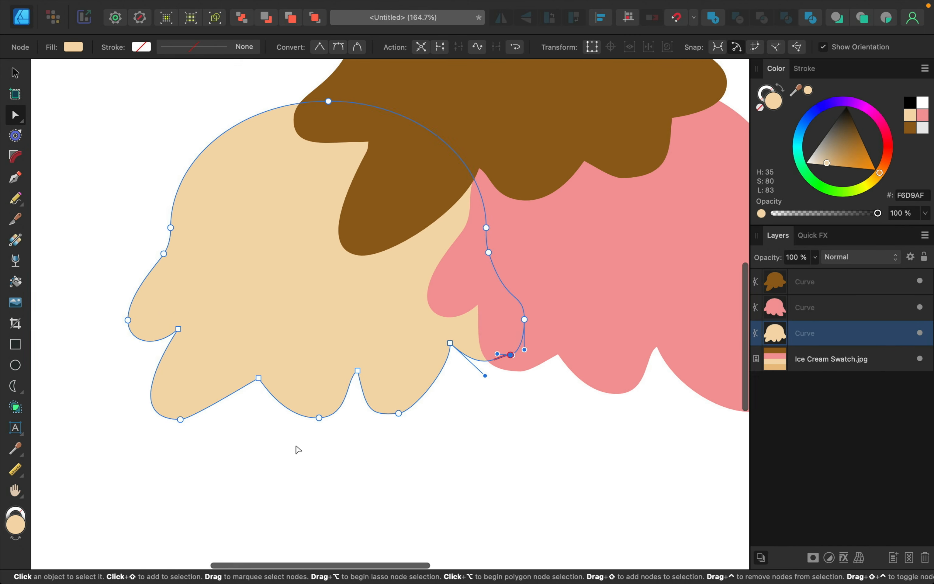
left_click_drag(319, 417, 302, 417)
scroll(303, 416, "down", 4)
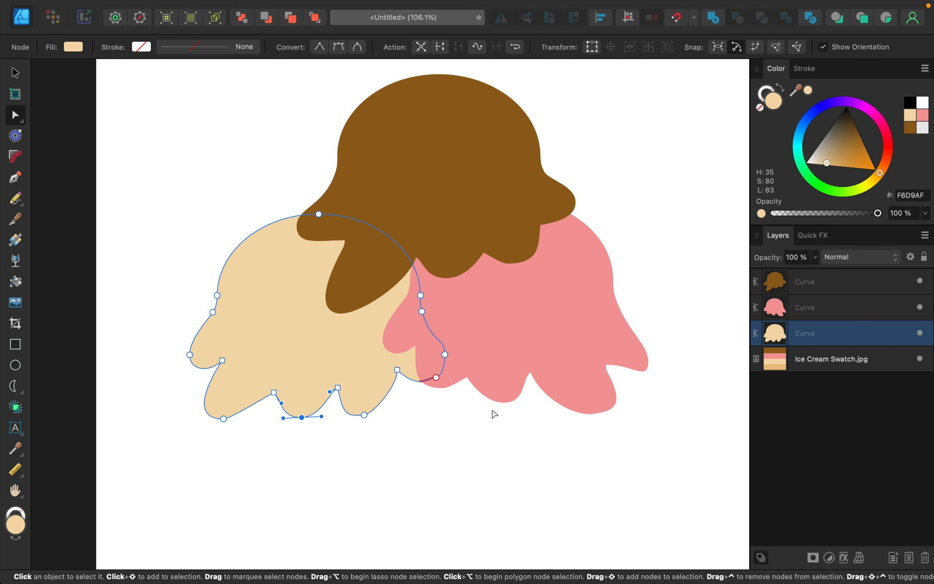
Select all three scoops, scale them down together to about 73%, and move them to the upper middle of the artboard.
scroll(495, 414, "down", 4)
scroll(494, 414, "up", 2)
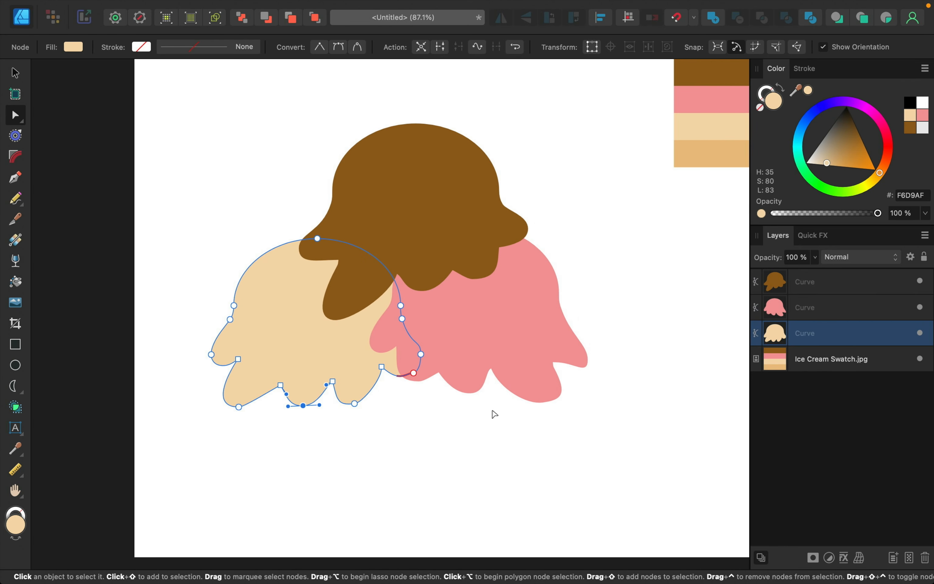
scroll(492, 411, "down", 4)
scroll(492, 411, "right", 2)
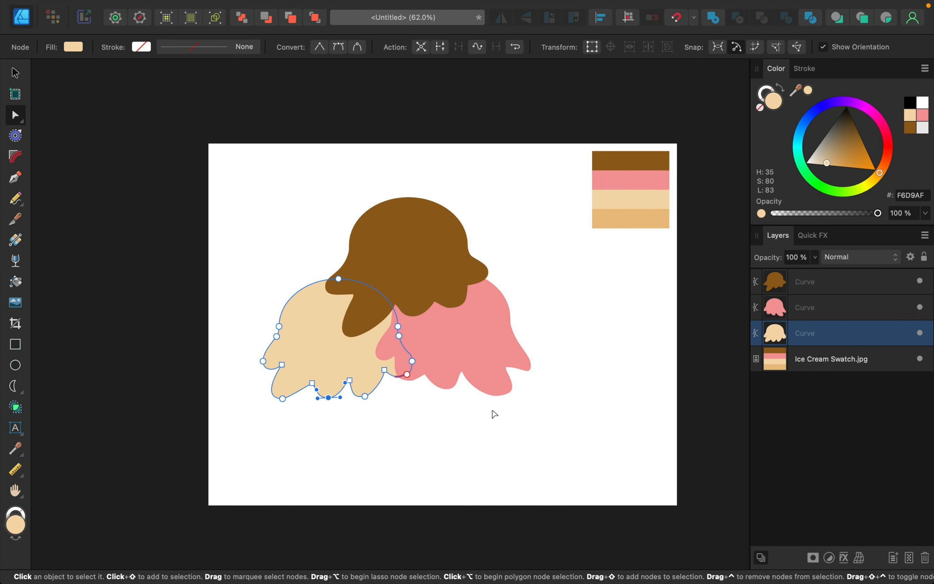
left_click(835, 289, "shift")
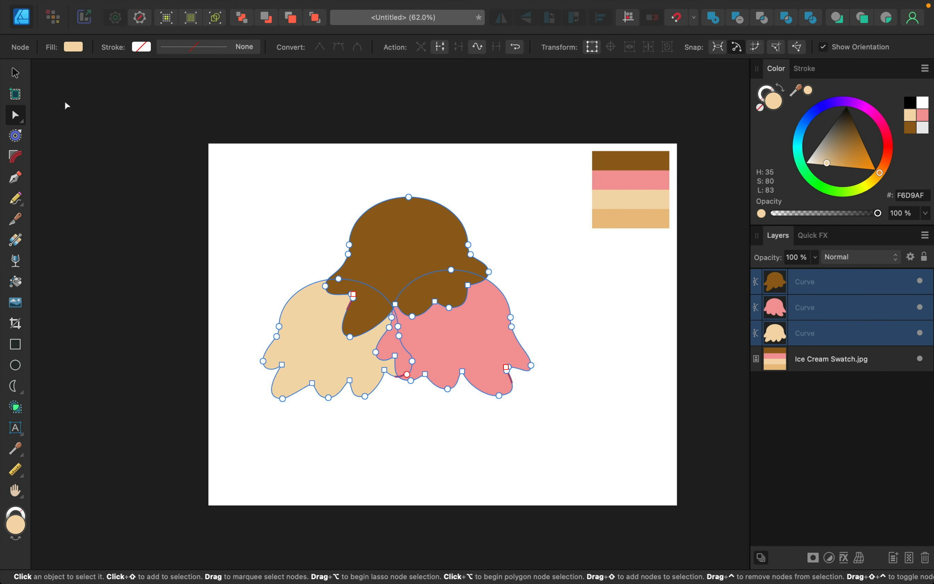
left_click(16, 73)
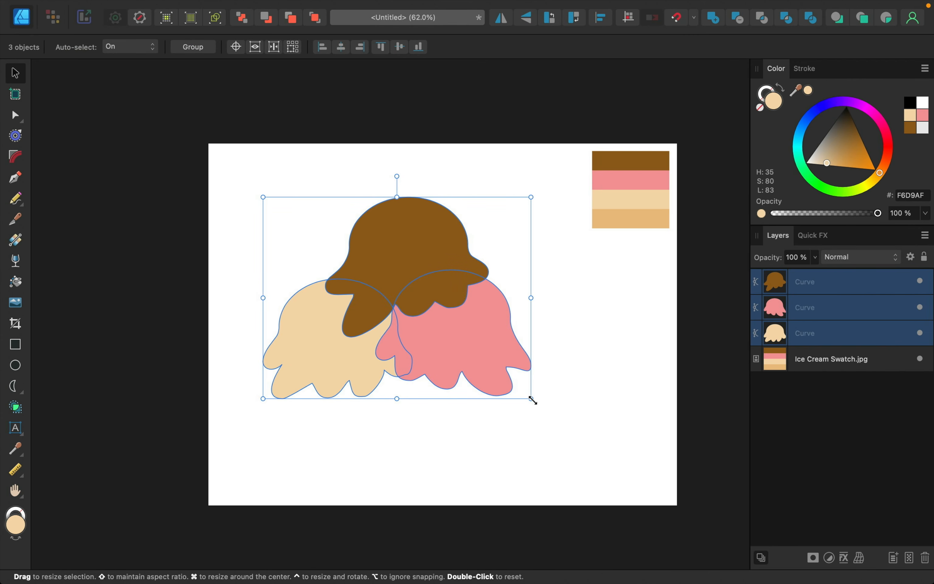
left_click_drag(533, 401, 478, 324)
left_click_drag(413, 306, 483, 300)
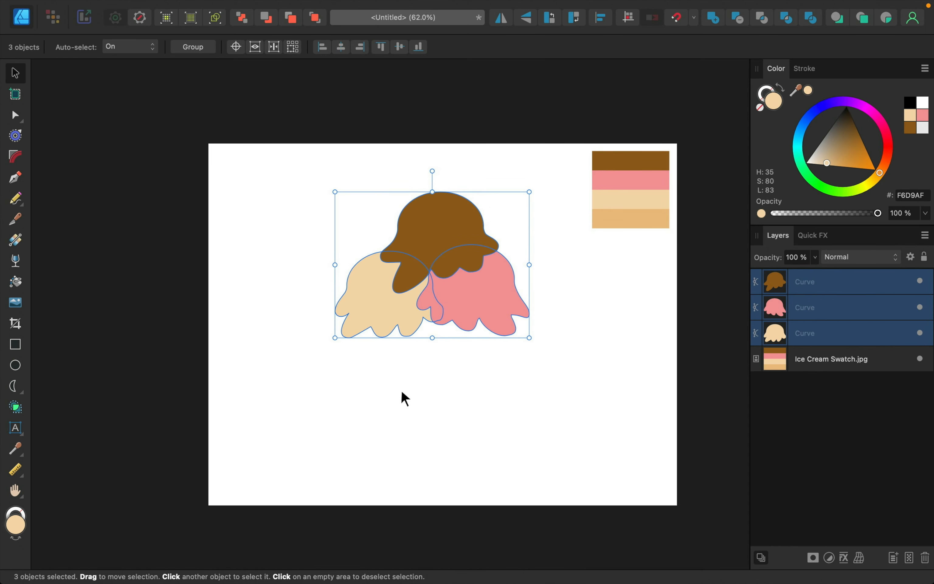
Create a triangle, flip it point-down as a cone, and place it under the scoops with a slight tilt.
left_click(23, 394)
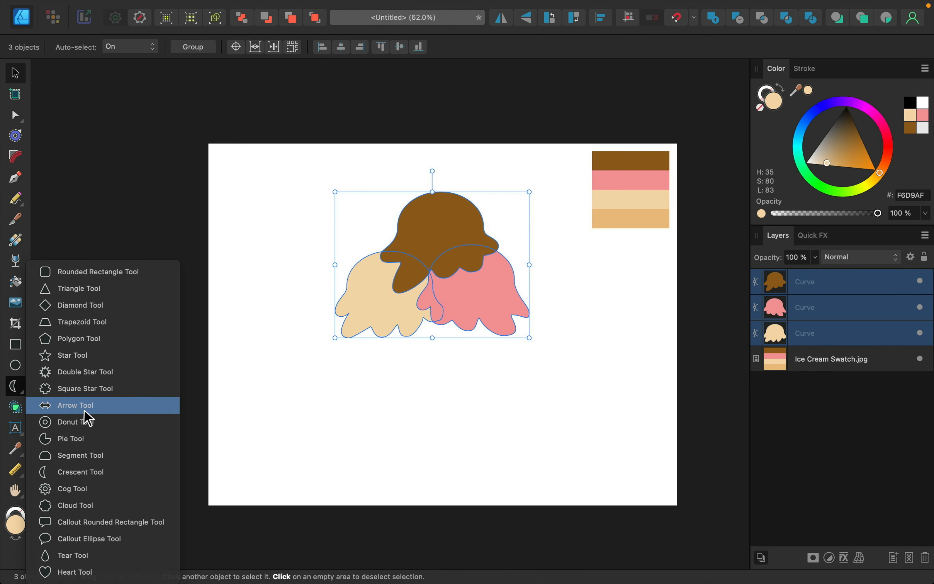
left_click(91, 289)
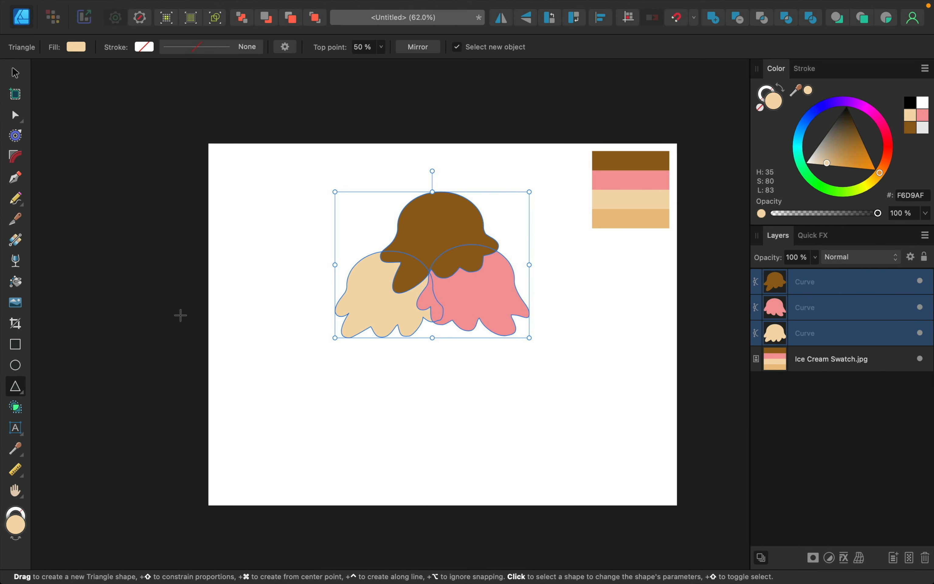
left_click_drag(258, 275, 395, 444)
left_click_drag(327, 251, 308, 496)
left_click_drag(367, 282, 462, 315)
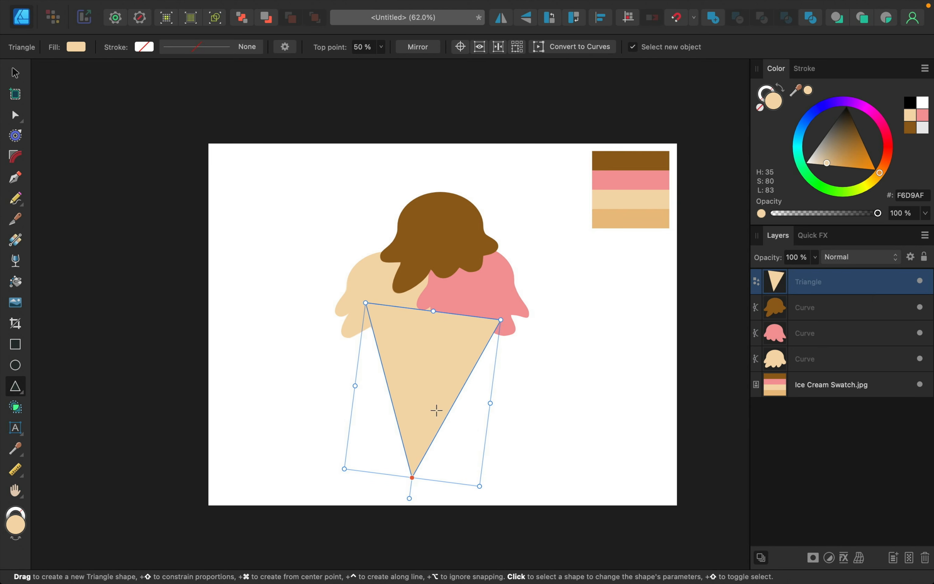
left_click_drag(413, 501, 414, 501)
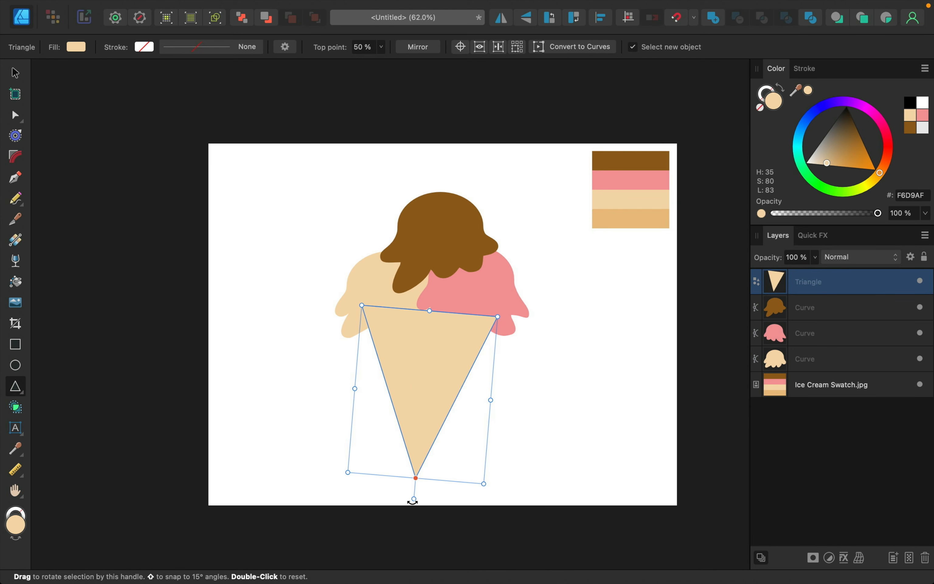
Fill the cone with the swatch's tan (EBC185) and put it behind the three scoops.
left_click_drag(796, 92, 643, 223)
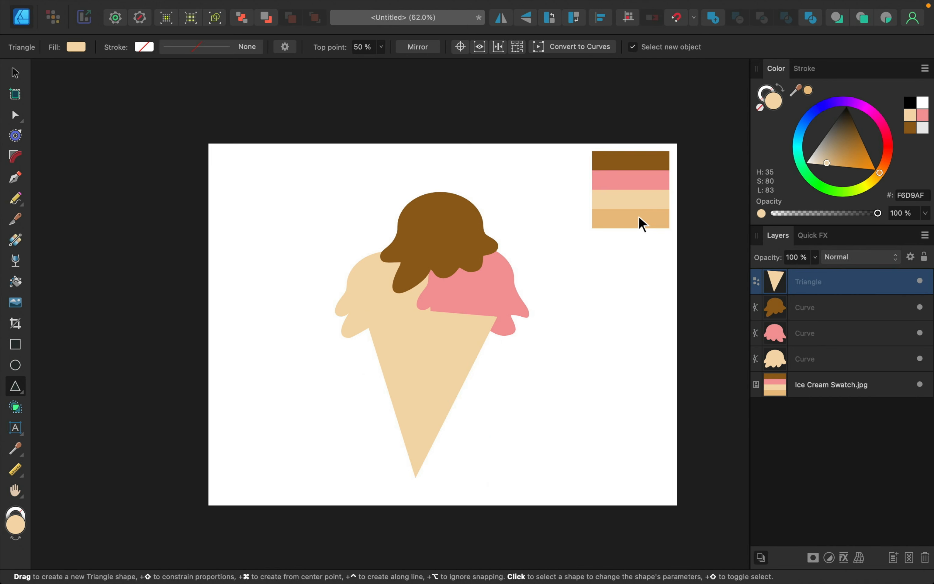
left_click(808, 90)
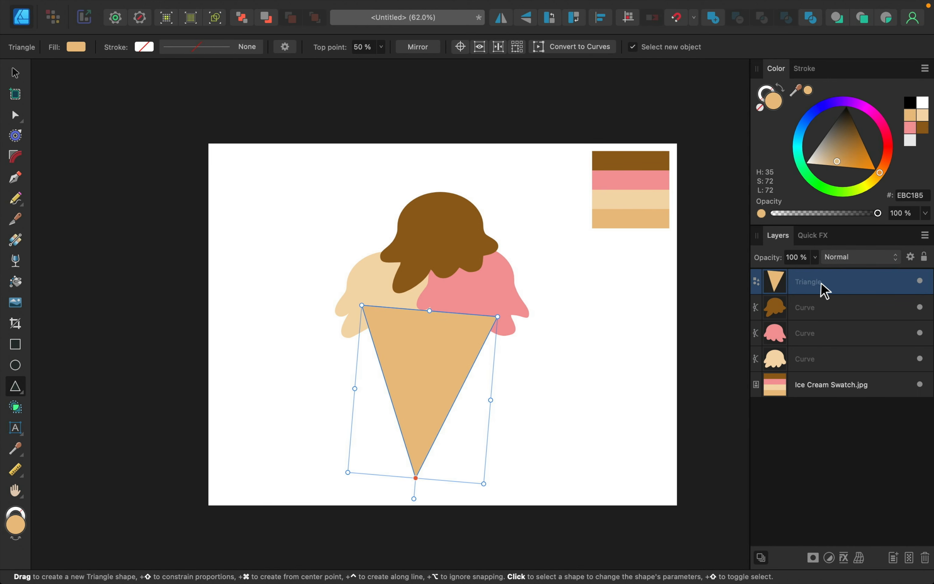
left_click_drag(823, 290, 785, 375)
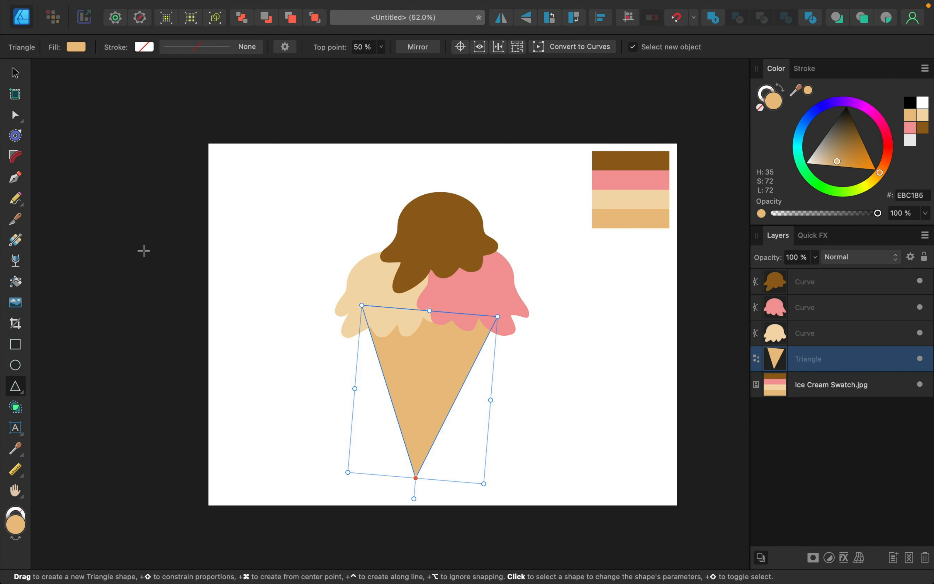
Lengthen the cone upward and widen it on both sides, adjusting its position so it sits centred under the scoops.
left_click(16, 73)
left_click_drag(425, 375, 426, 376)
left_click_drag(431, 311, 433, 291)
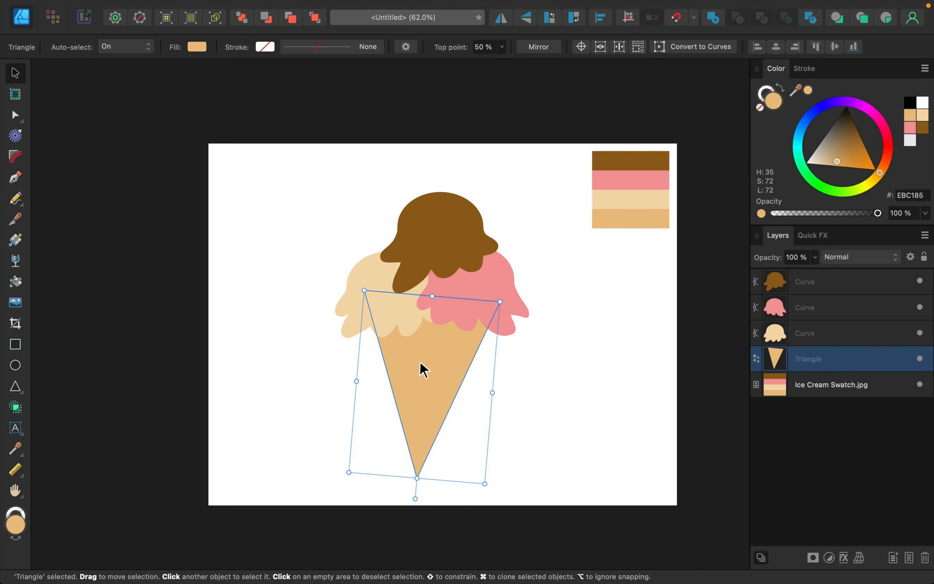
left_click_drag(421, 369, 419, 376)
left_click_drag(356, 387, 344, 388)
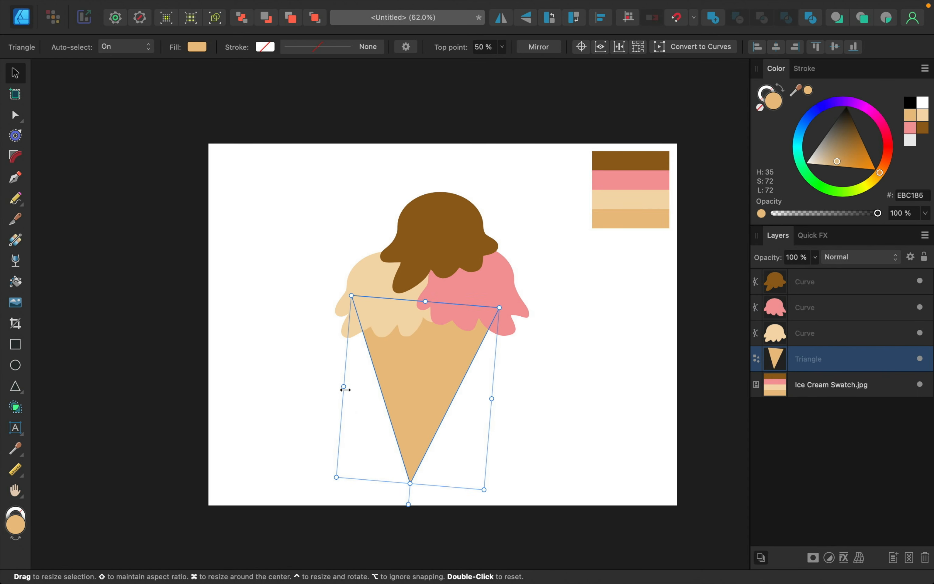
left_click_drag(491, 399, 504, 401)
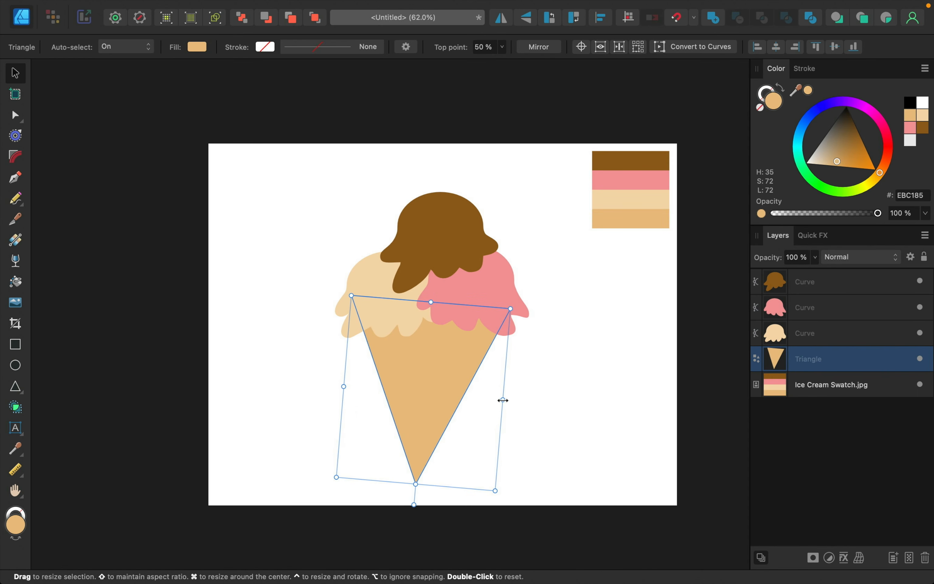
left_click_drag(415, 383, 416, 385)
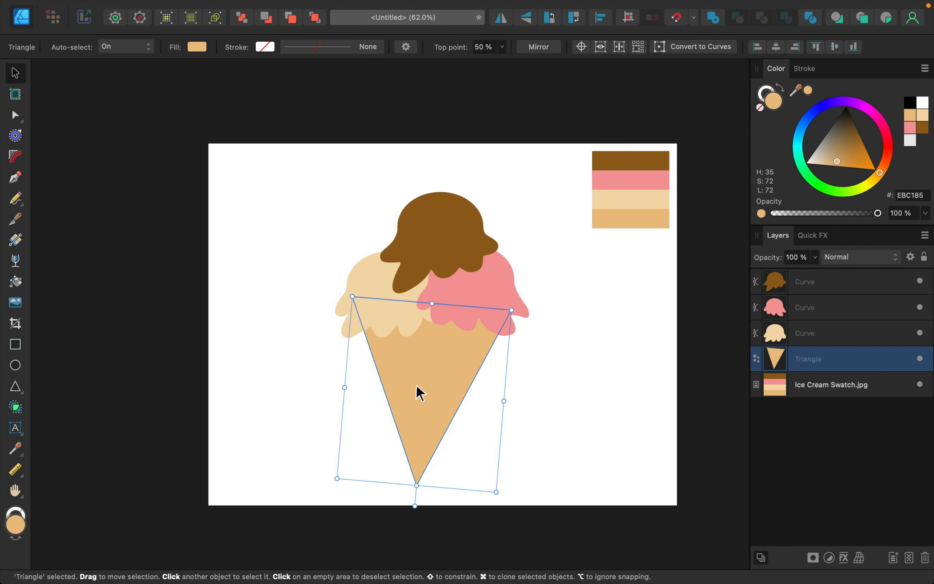
Draw a small circle for a cherry above the brown scoop's upper left and bring it in front of all shapes.
left_click(15, 365)
left_click_drag(385, 170, 427, 202)
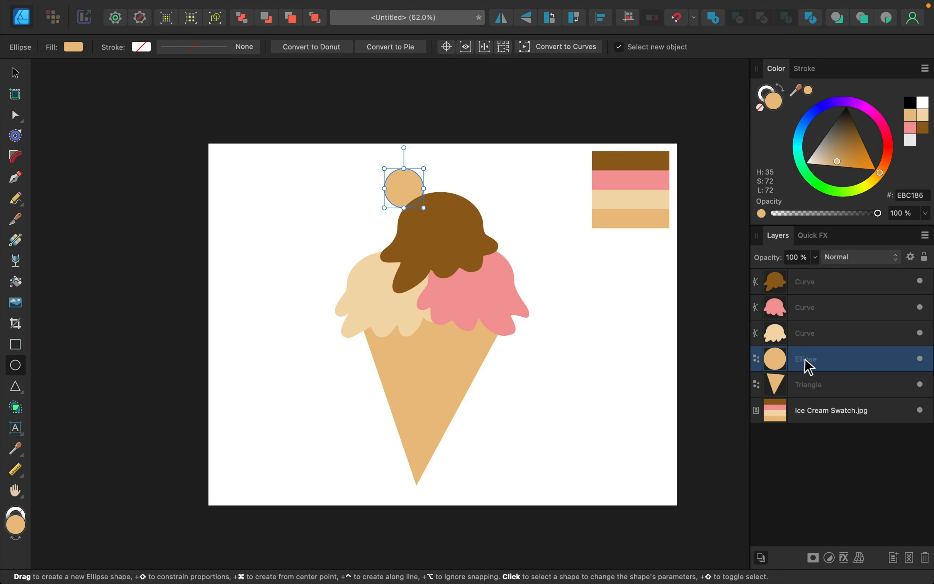
left_click_drag(805, 360, 808, 279)
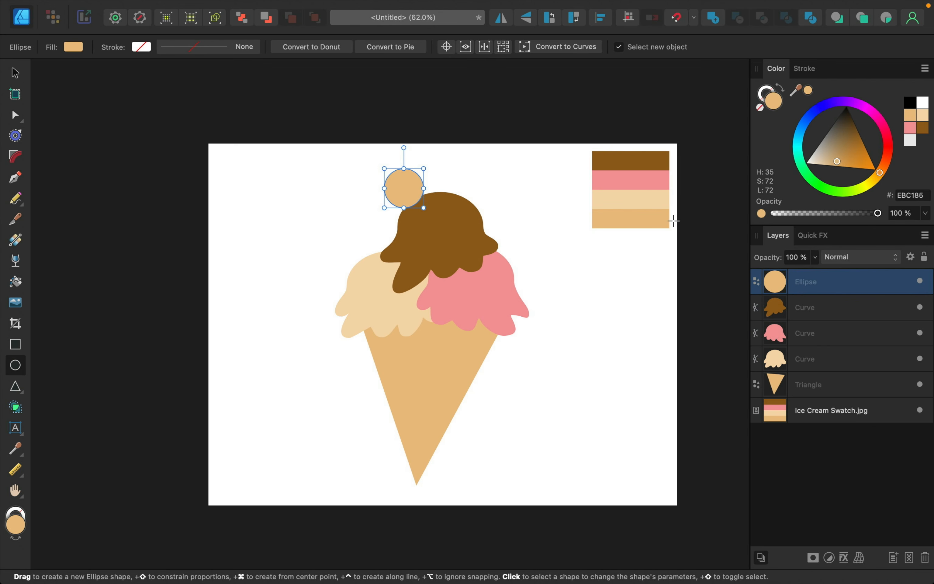
Fill the cherry with red (CA3117) and shift it slightly right and down onto the brown scoop.
left_click_drag(879, 173, 865, 145)
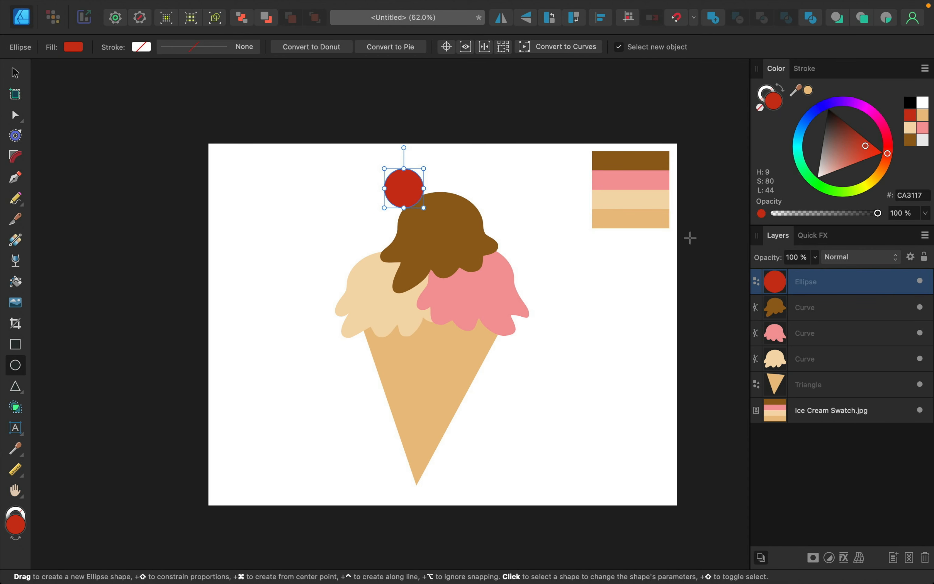
left_click_drag(413, 170, 429, 174)
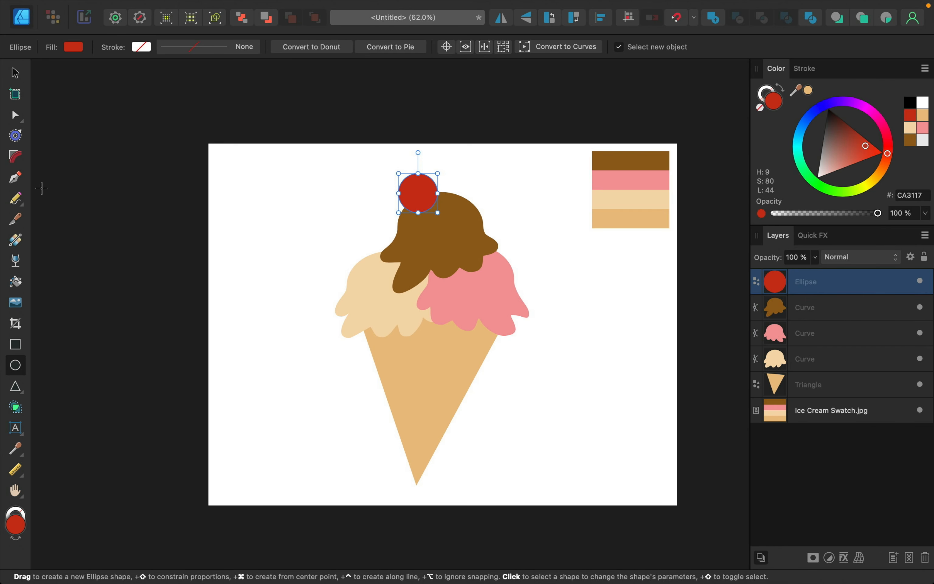
Draw a curved cherry stem with the Pen tool, starting inside the cherry and arching out to its upper left.
left_click(15, 177)
scroll(428, 188, "up", 3)
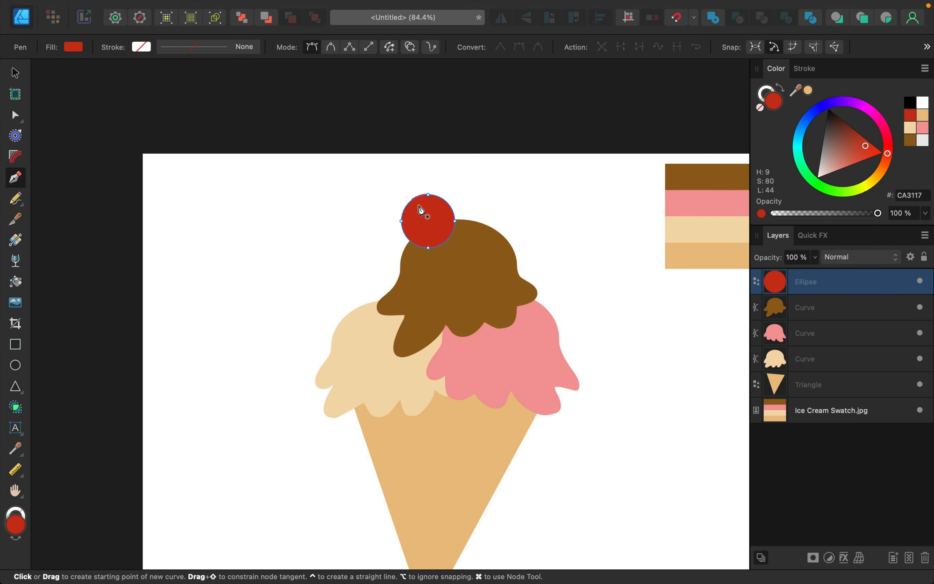
left_click_drag(430, 226, 415, 196)
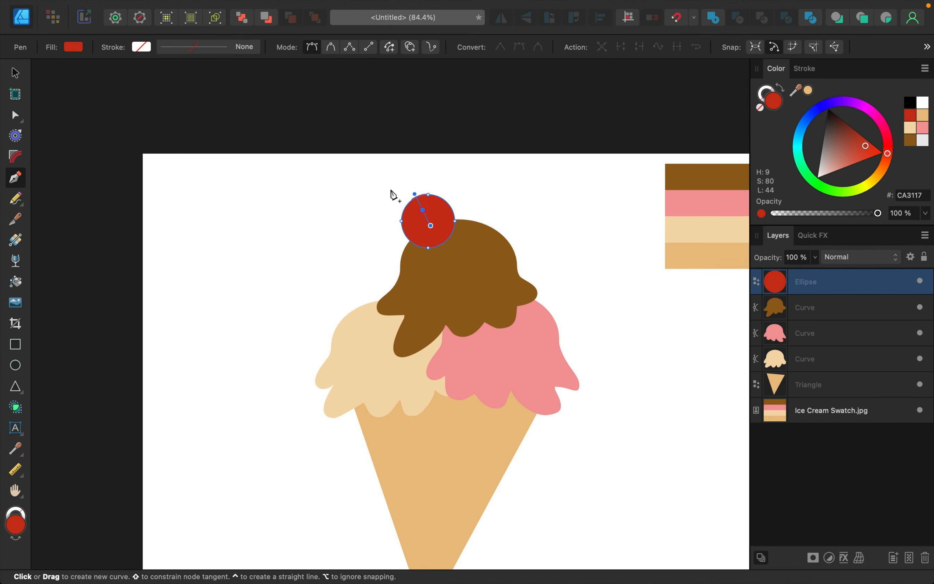
mouse_move(355, 186)
left_mouse_down()
mouse_move(308, 195)
mouse_move(314, 208)
left_mouse_up()
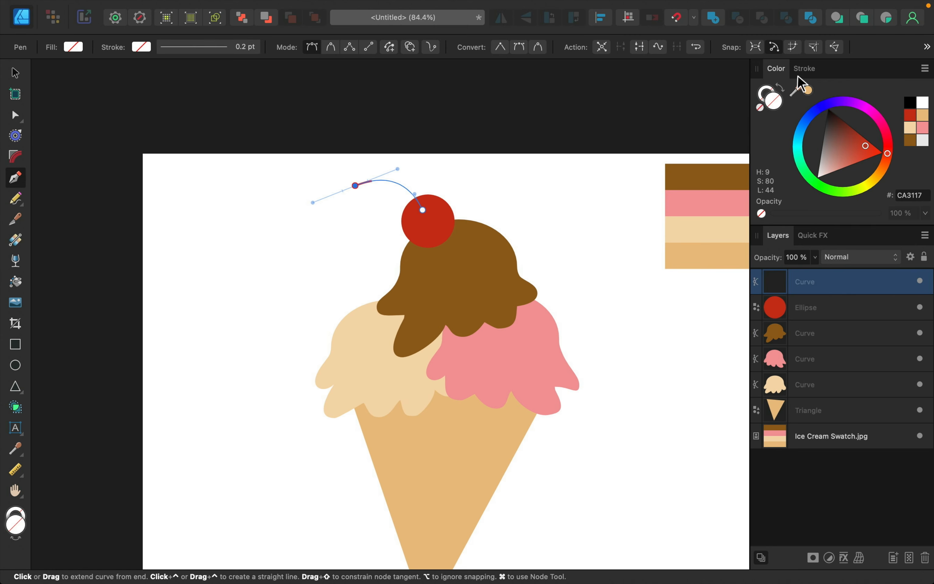
Give the cherry stem a 4 pt stroke in dark brown (523C1C).
left_click(806, 73)
mouse_move(789, 111)
left_mouse_down()
mouse_move(827, 111)
mouse_move(813, 113)
left_mouse_up()
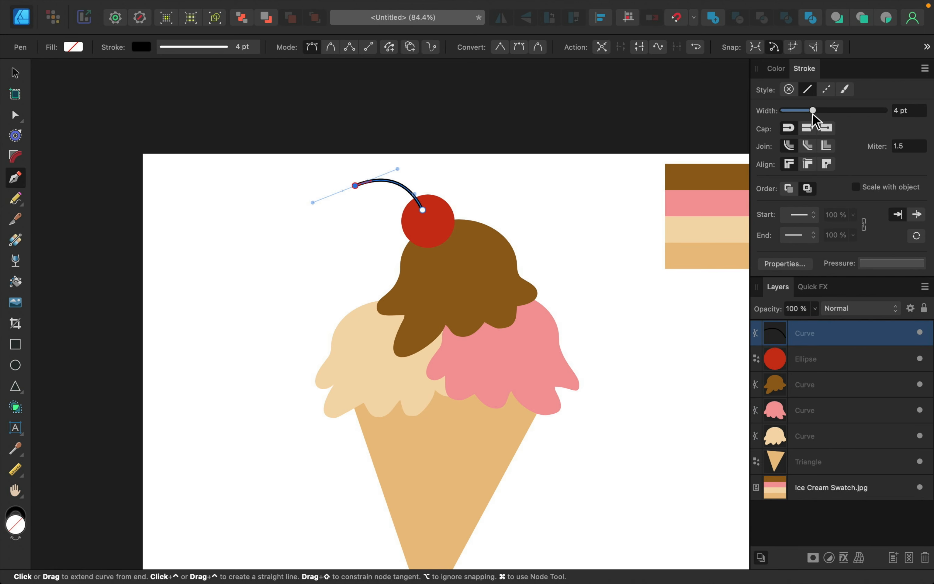
left_click(775, 72)
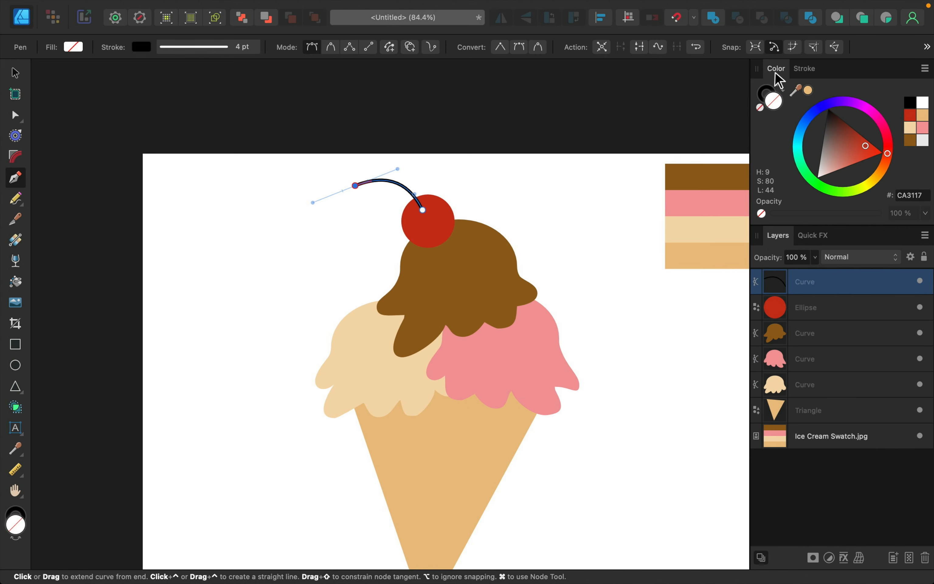
left_click(764, 92)
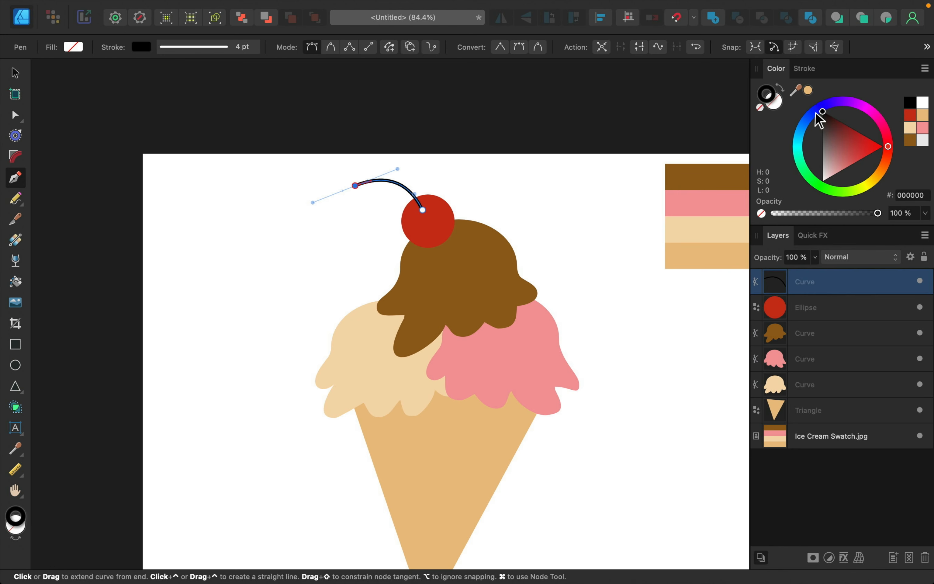
left_click_drag(798, 88, 715, 179)
left_click(806, 91)
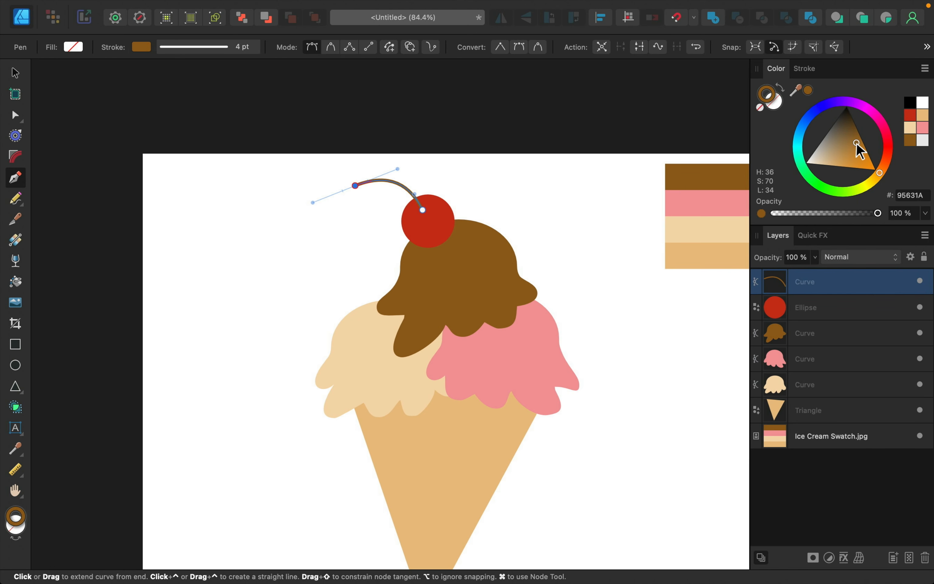
left_click_drag(856, 143, 848, 126)
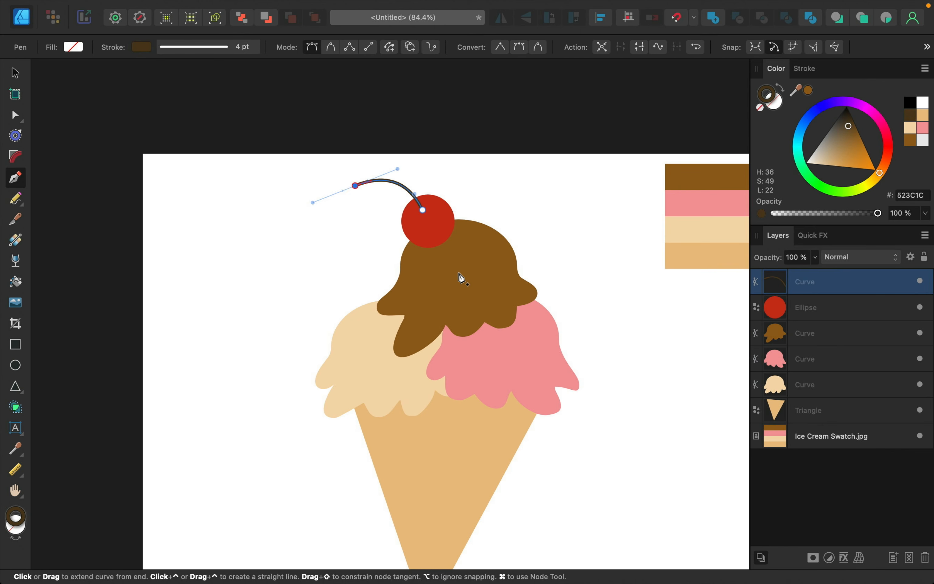
Apply the stem's dark brown (523C1C) as the stroke colour of the cherry, all three scoops and the cone.
scroll(460, 277, "down", 5)
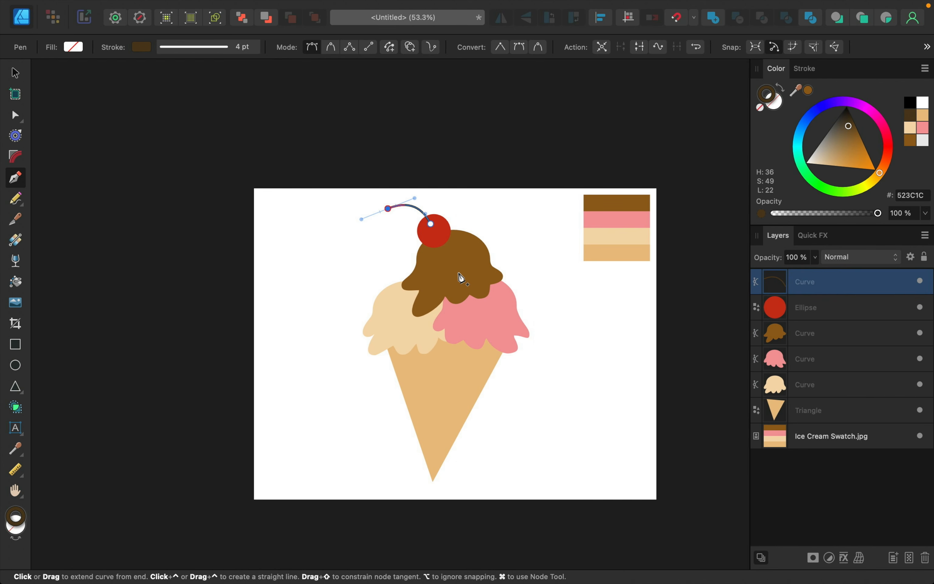
left_click(835, 317)
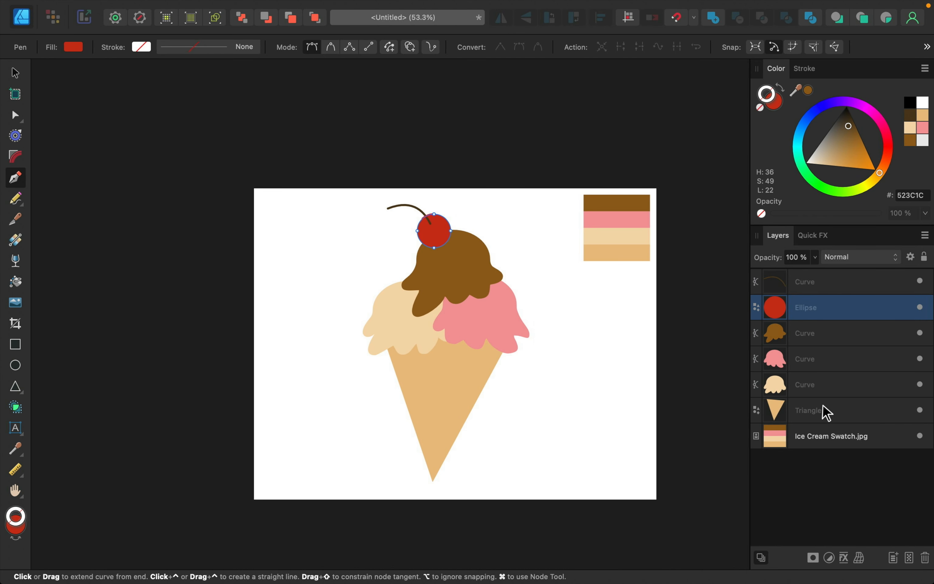
left_click(823, 419, "shift")
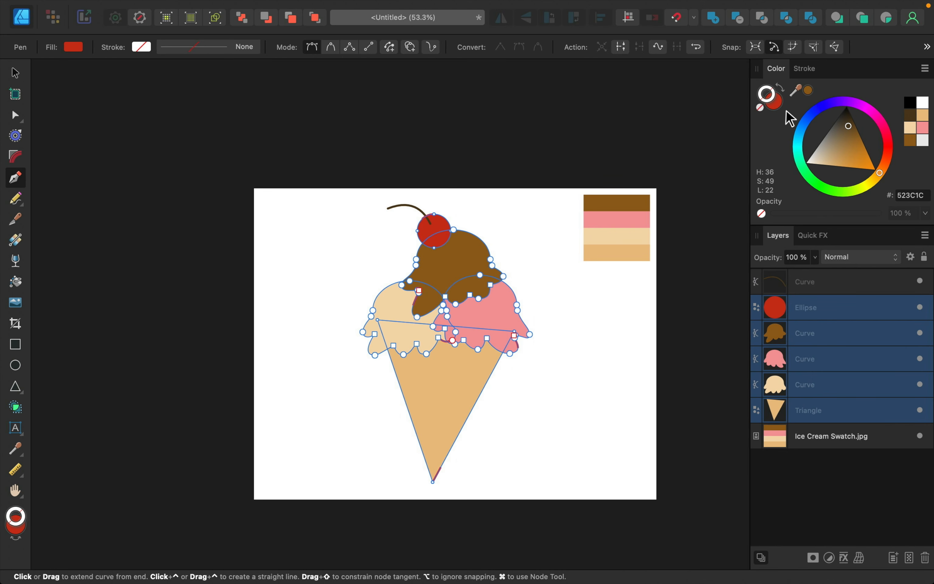
left_click_drag(796, 91, 422, 211)
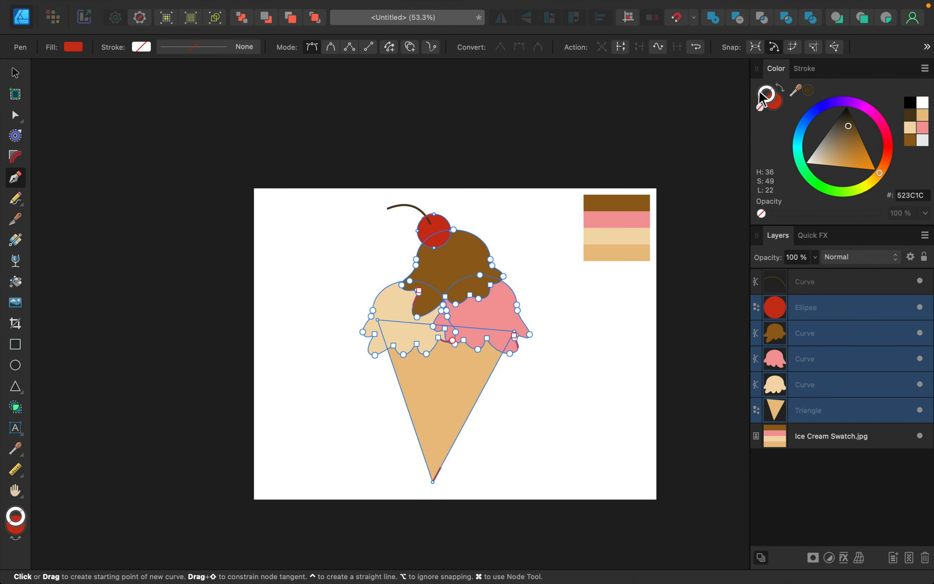
left_click(806, 93)
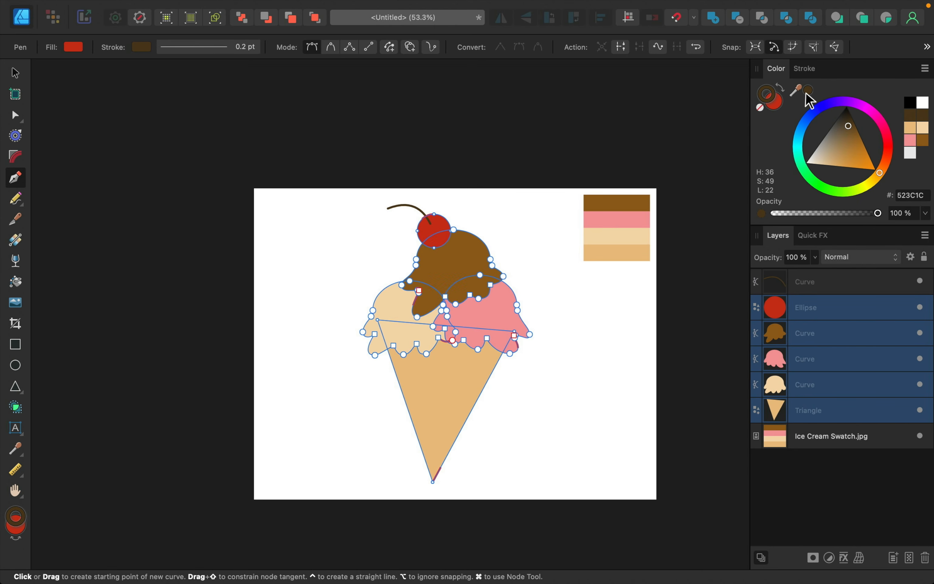
Set the outline width of the cherry, scoops and cone to 4 pt and deselect them.
scroll(470, 325, "up", 2)
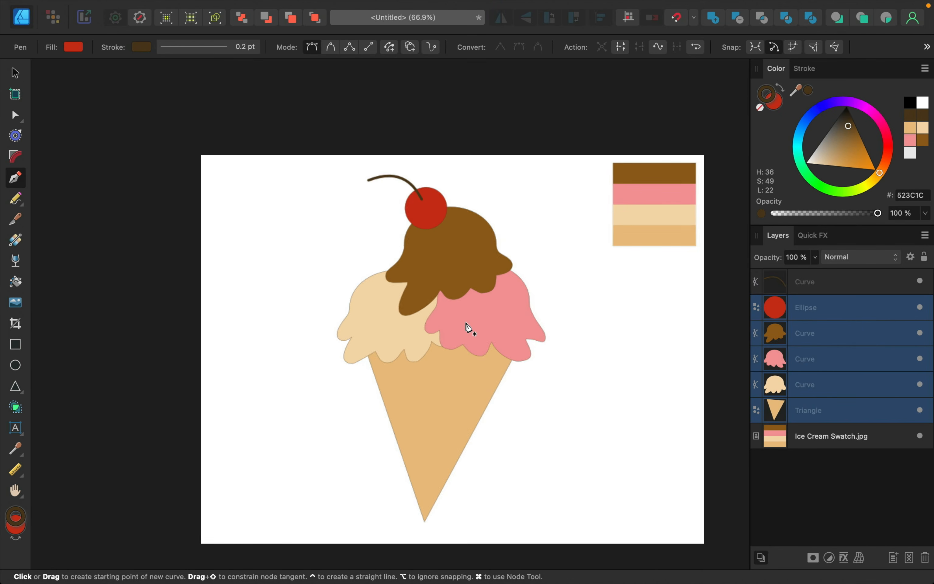
left_click(805, 70)
left_click_drag(789, 109, 812, 110)
left_click(780, 72)
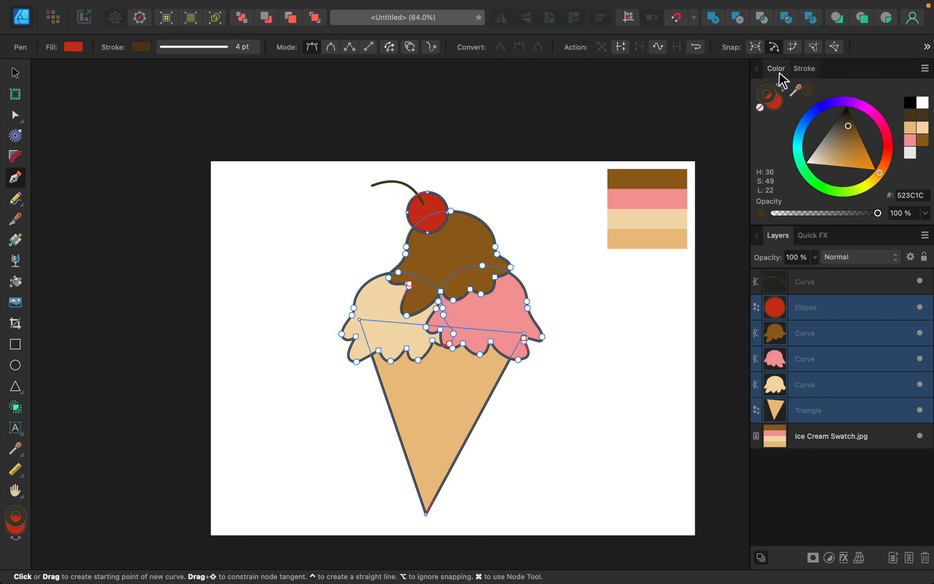
left_click(816, 476)
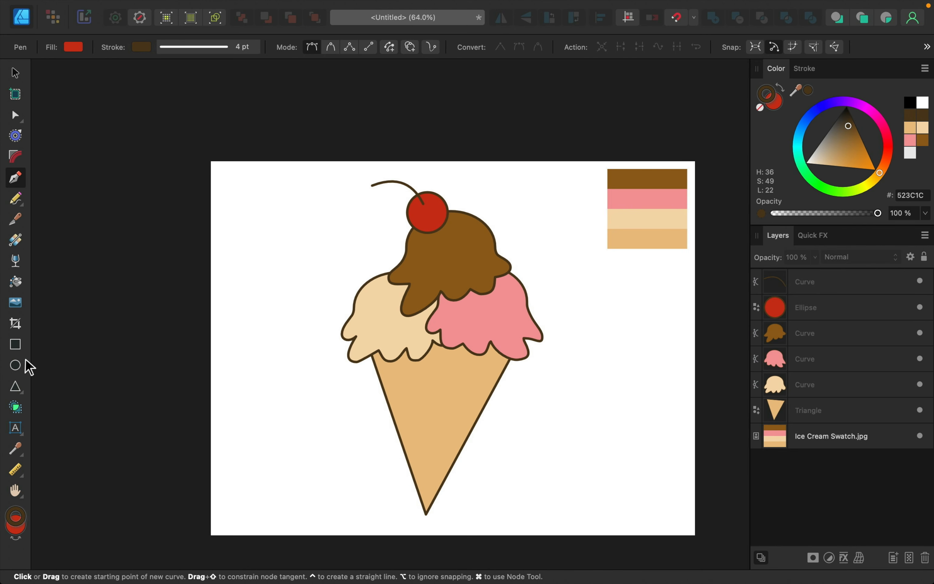
Draw a tiny upright oval eye on the cream scoop, filled with dark brown (523C1C) and without a stroke.
left_click(15, 365)
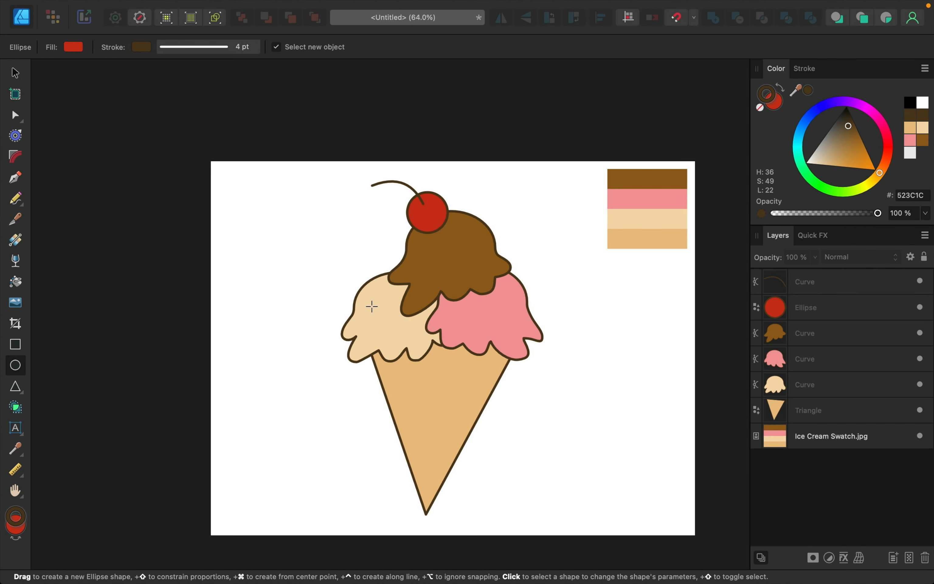
left_click_drag(372, 306, 377, 317)
left_click_drag(376, 317, 377, 318)
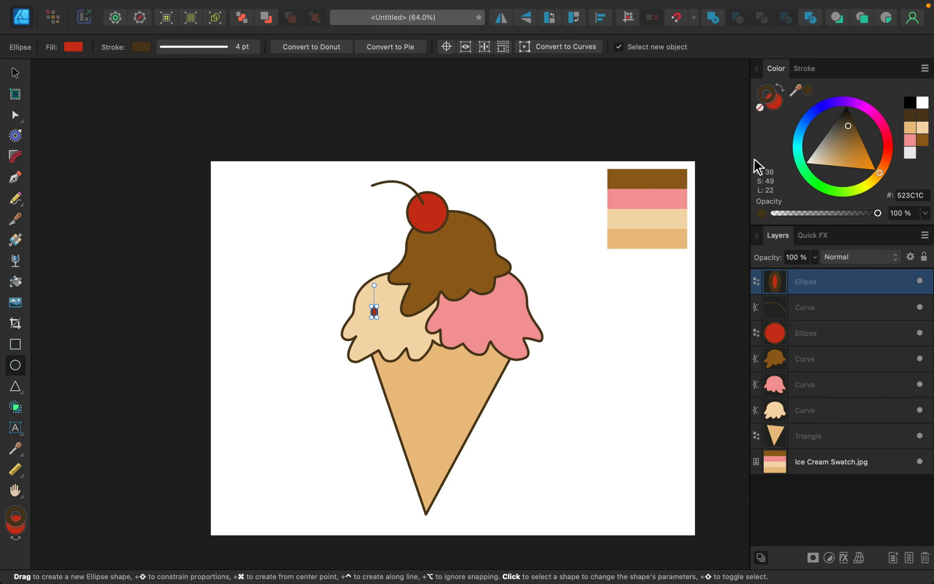
left_click(779, 89)
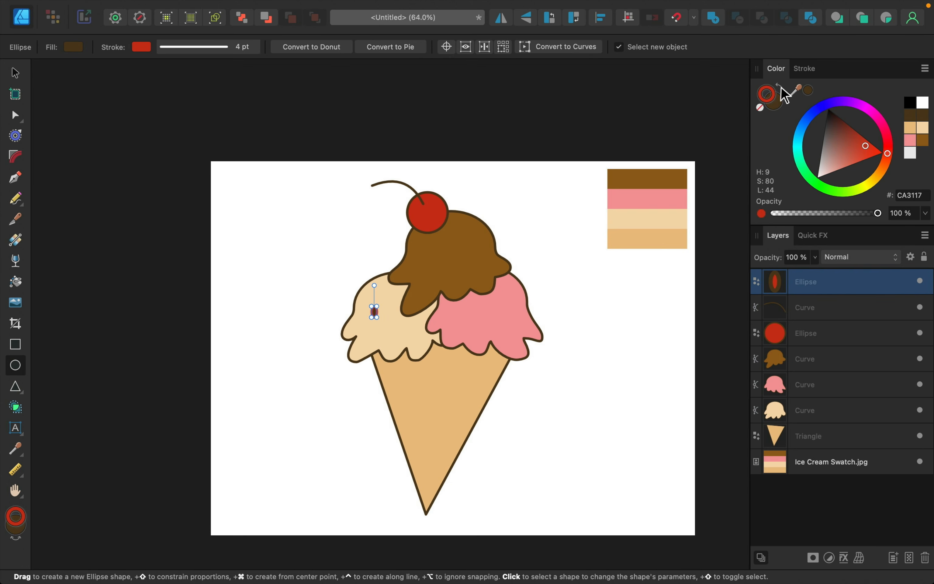
left_click(760, 108)
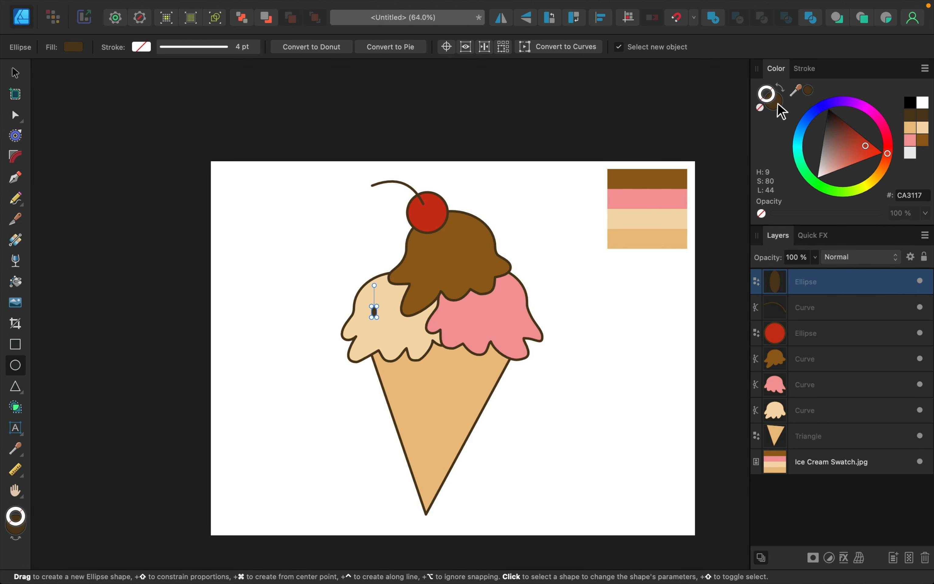
left_click(776, 104)
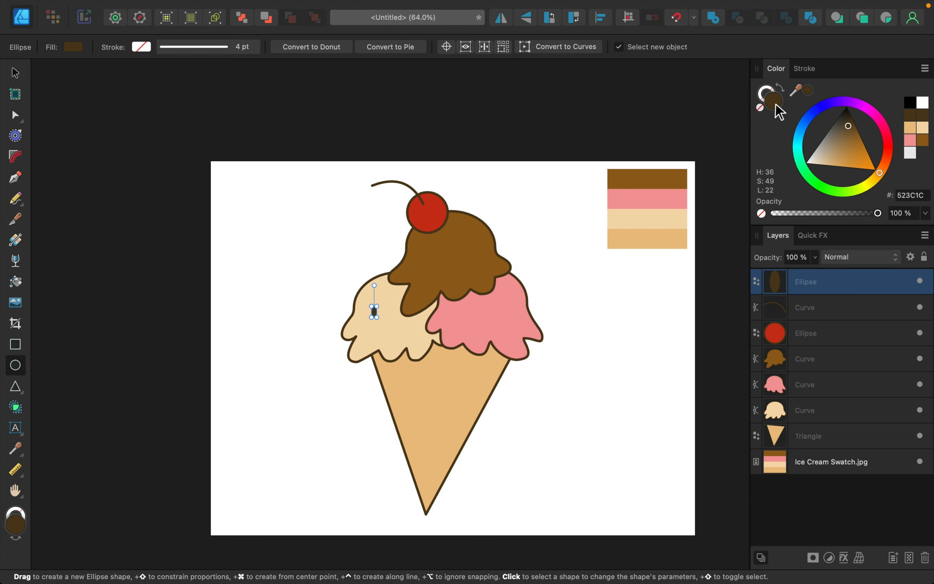
Tilt the cream scoop's eye slightly clockwise and place a copy to its right, tilted slightly the other way.
scroll(377, 303, "up", 5)
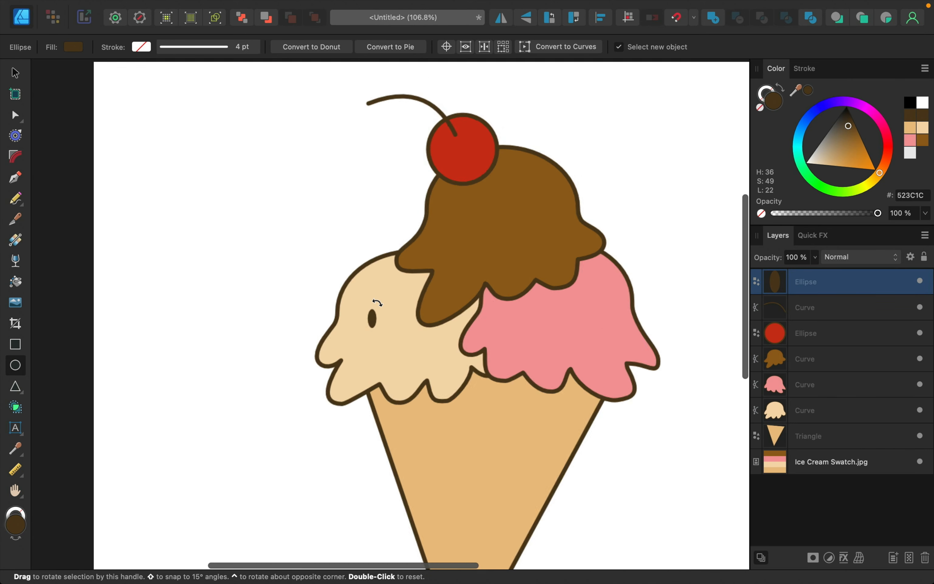
left_click_drag(371, 288, 377, 289)
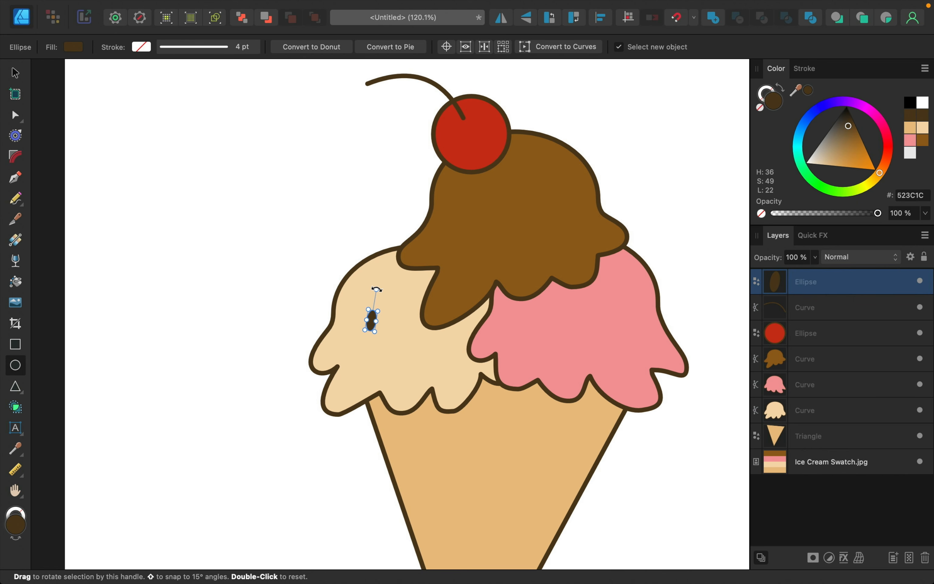
left_click(15, 73)
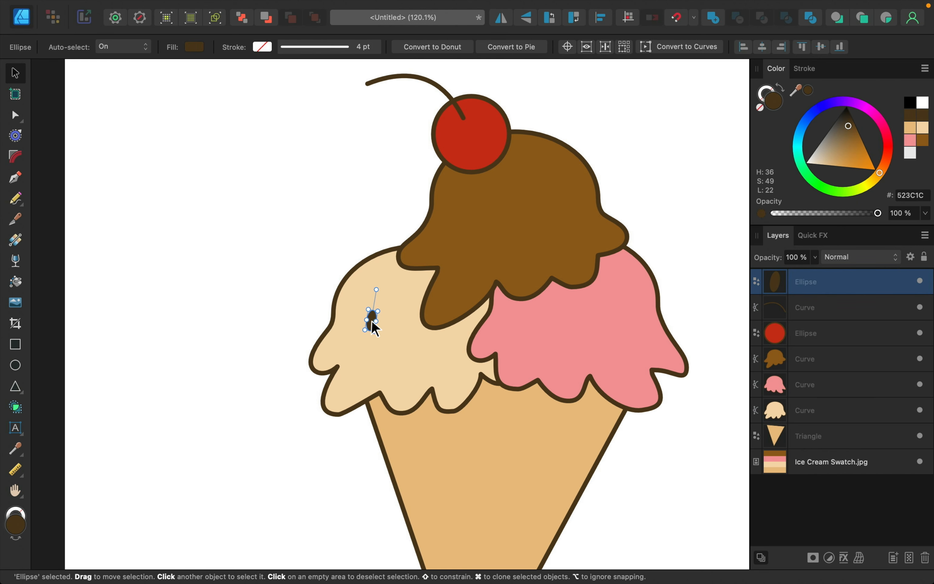
mouse_move(371, 323)
left_mouse_down()
mouse_move(404, 342)
mouse_move(406, 296)
left_mouse_up()
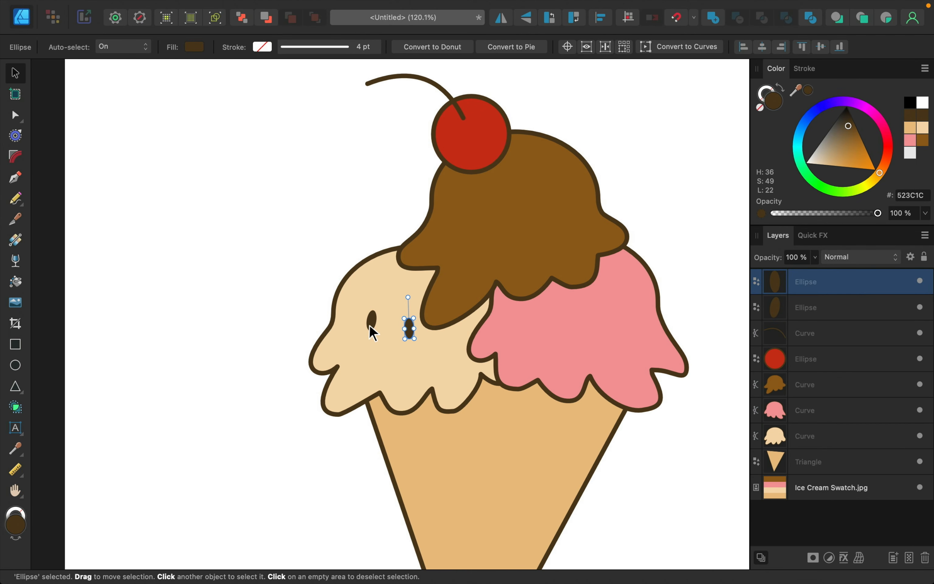
left_click(370, 324)
left_click(408, 329)
left_click_drag(407, 329, 405, 327)
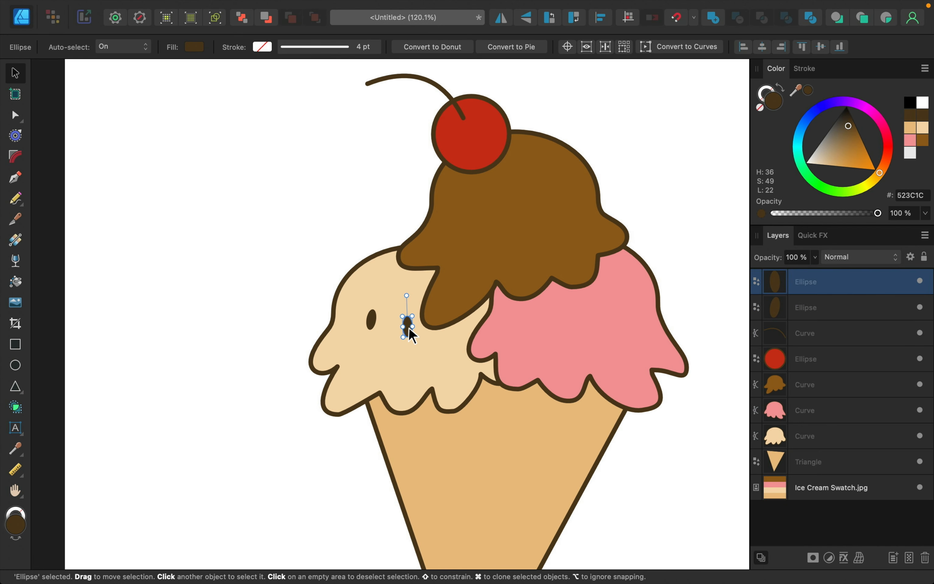
Copy the oval eye twice onto the pink scoop, tilting the left copy clockwise and the right copy counterclockwise.
scroll(409, 328, "right", 3)
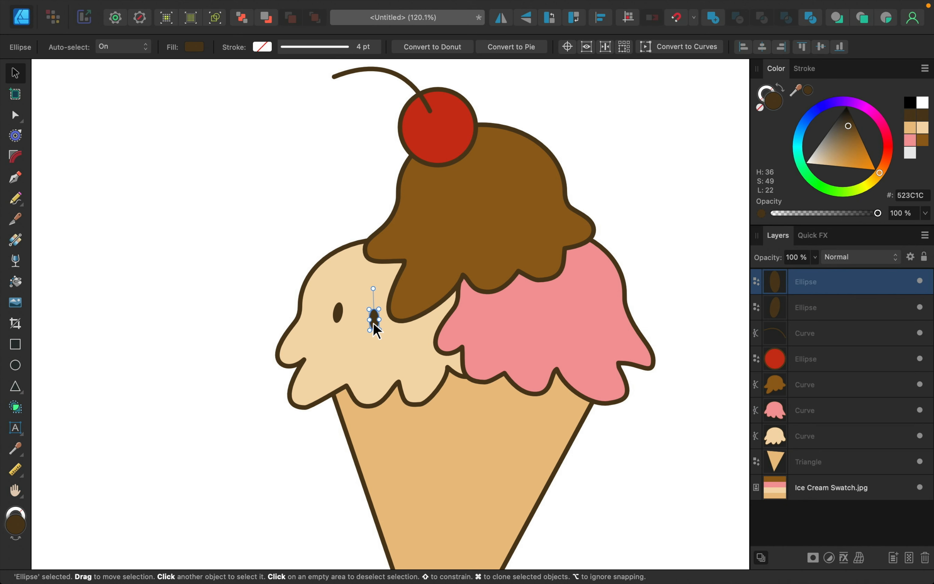
left_click_drag(372, 322, 536, 356)
left_click_drag(544, 317, 544, 315)
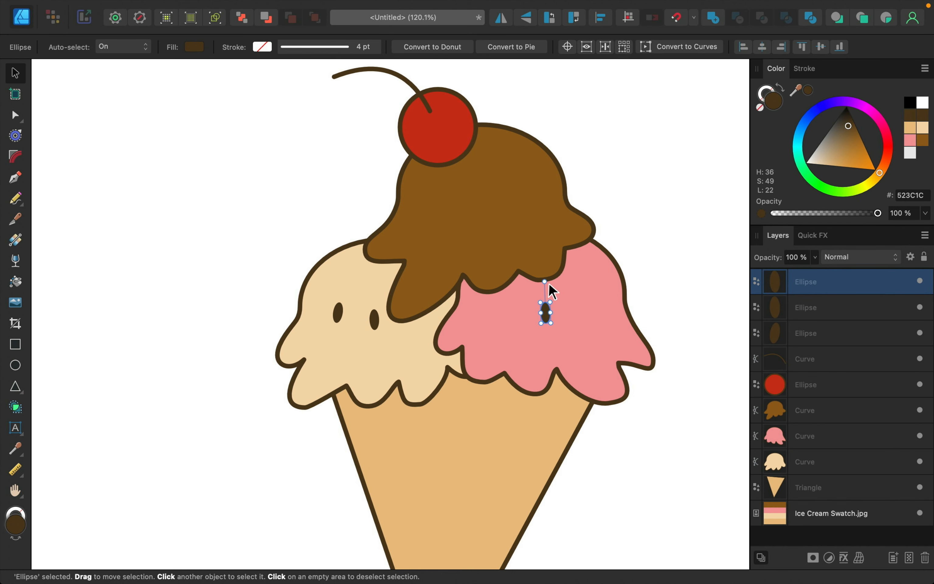
left_click_drag(551, 282, 556, 283)
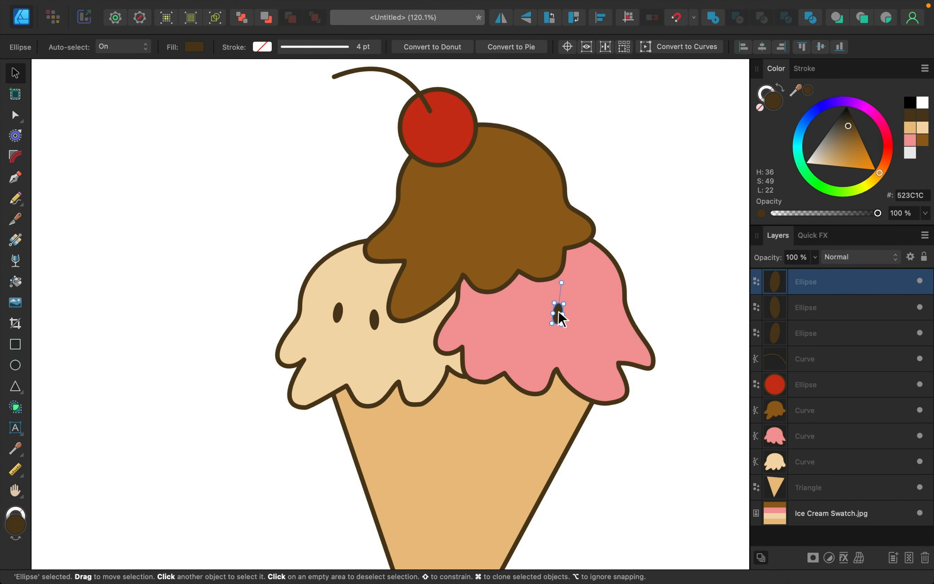
left_click_drag(602, 298, 588, 270)
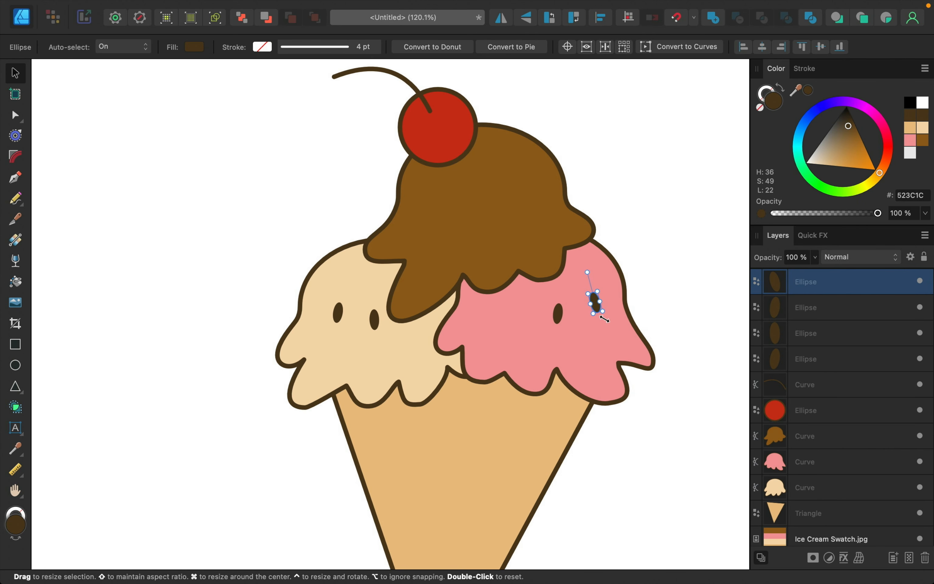
Draw a small U-shaped closed eye on the brown scoop with the Pen tool, using a 4 pt dark brown (523C1C) stroke.
scroll(597, 353, "up", 2)
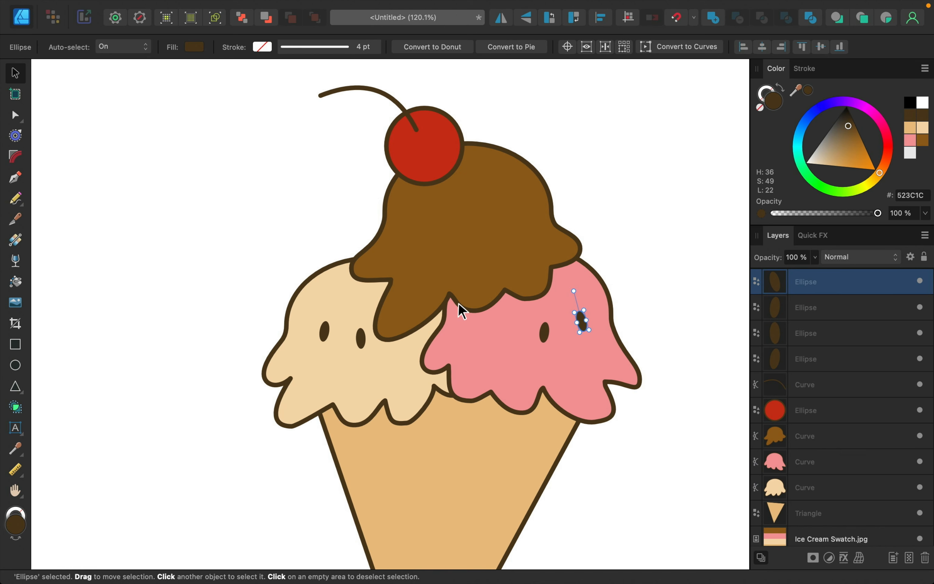
left_click(16, 178)
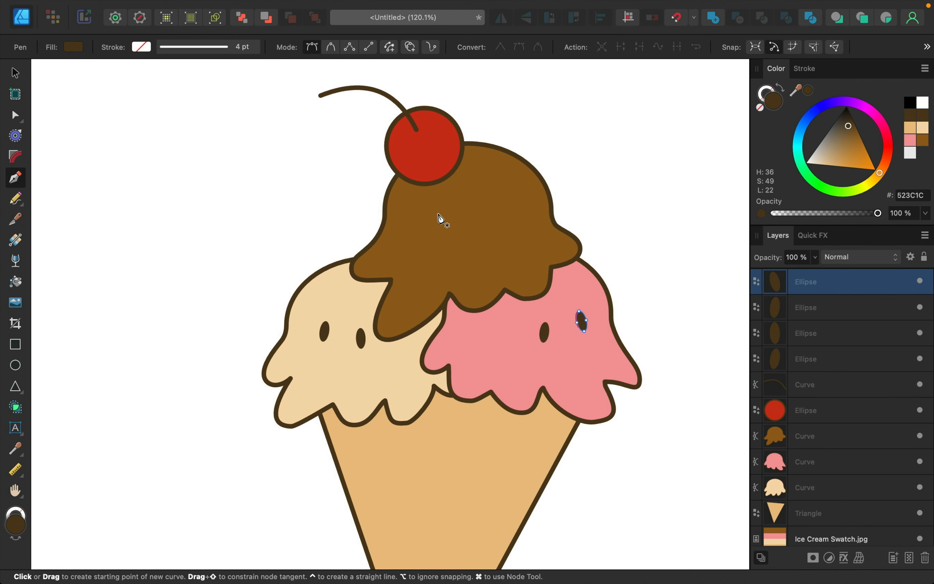
left_click_drag(439, 214, 459, 199)
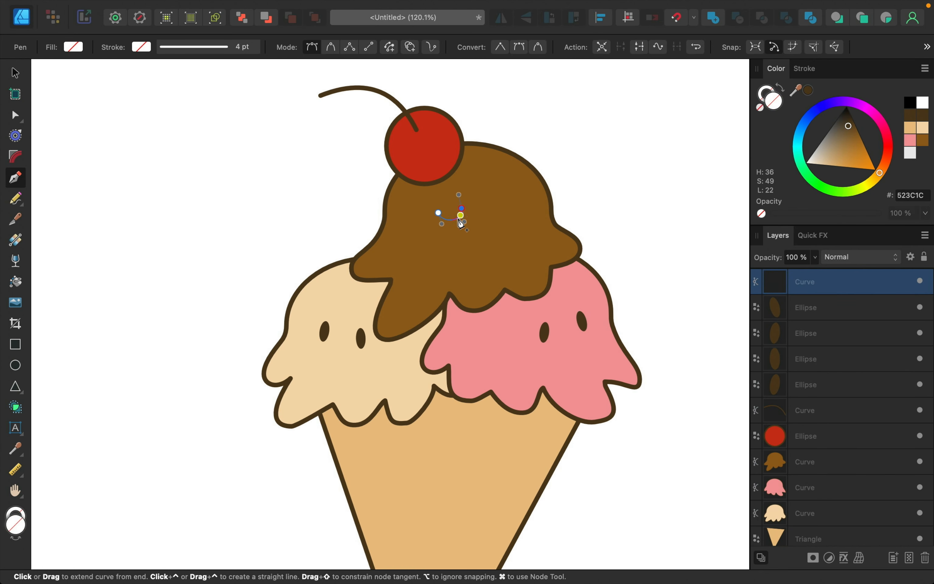
left_click(768, 96)
left_click(809, 91)
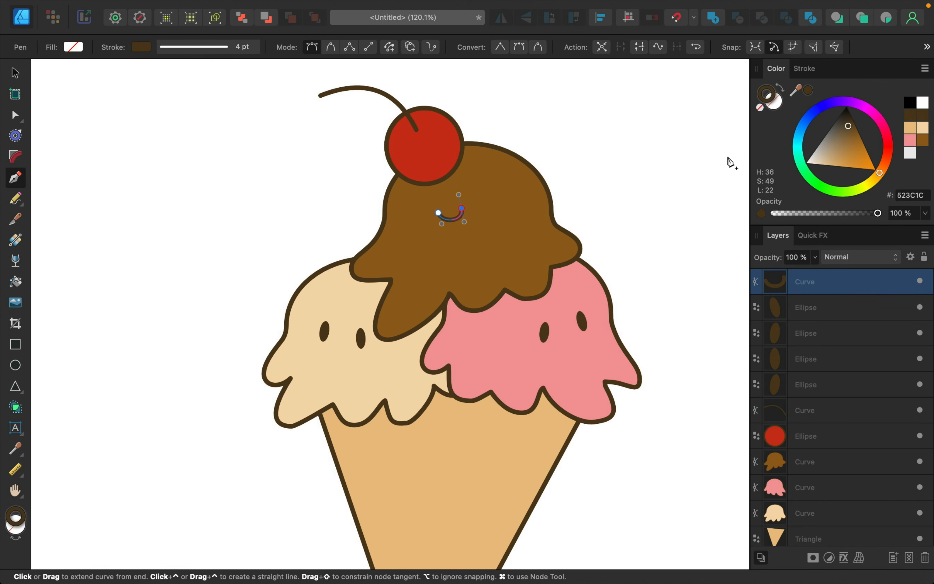
left_click(804, 70)
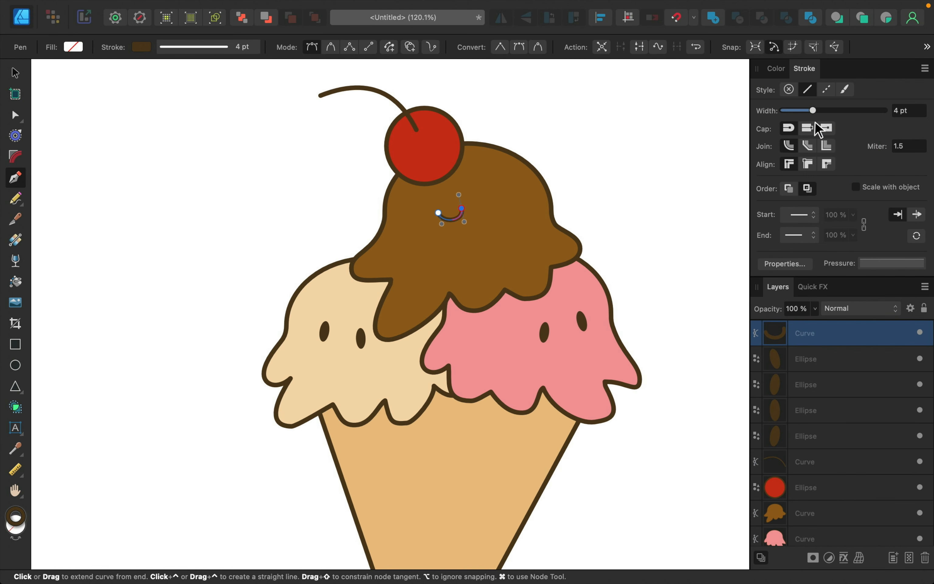
left_click(777, 72)
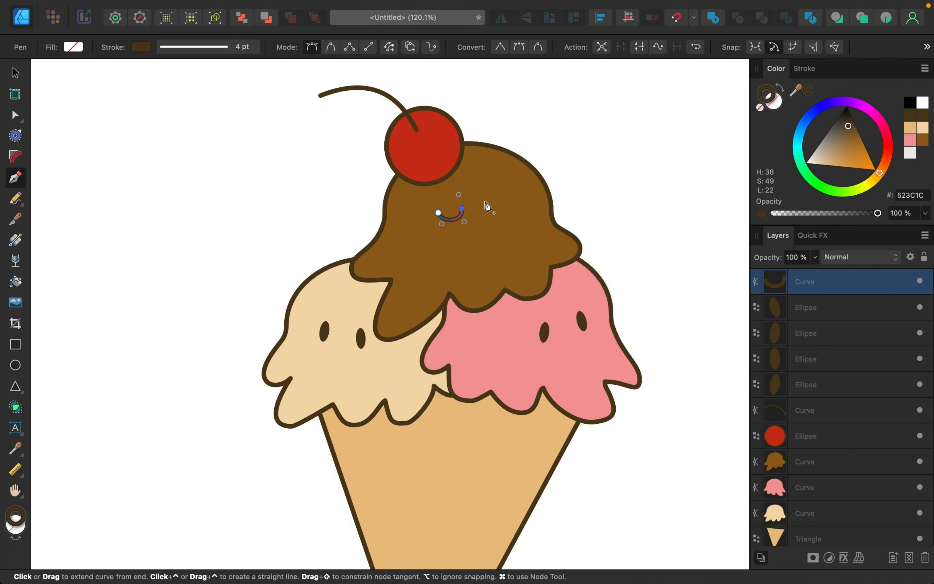
key("Escape")
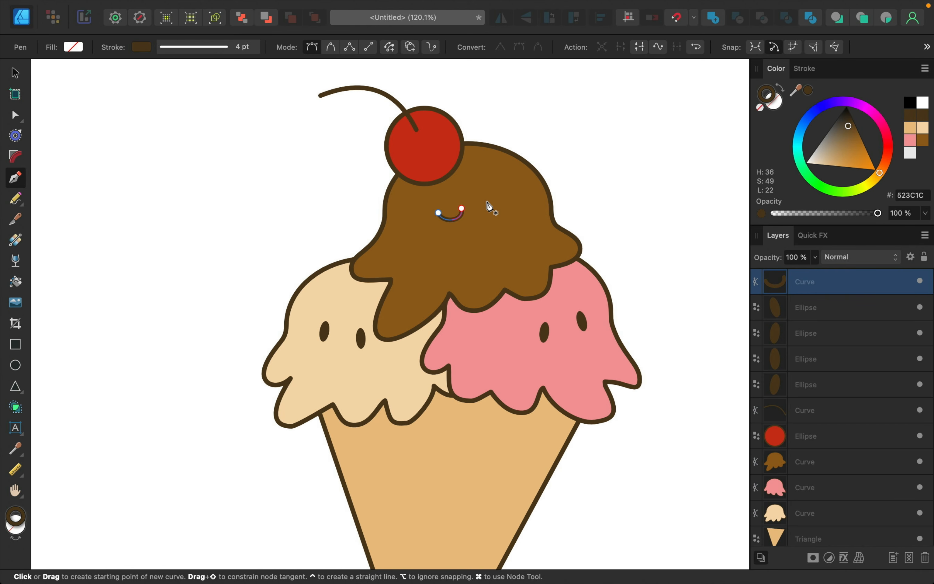
Draw a second, matching U-shaped closed eye to the right of the first on the brown scoop.
left_click_drag(485, 202, 507, 183)
scroll(509, 188, "up", 5)
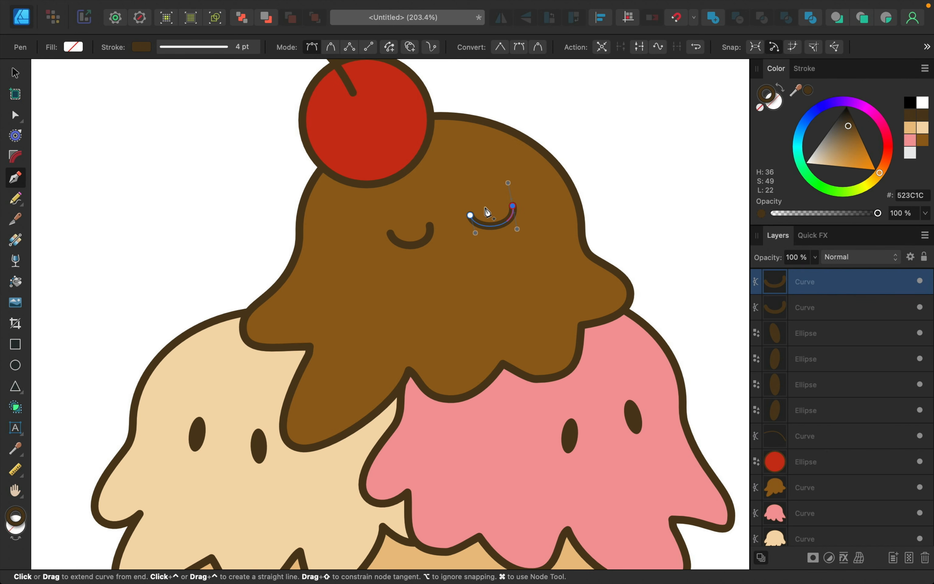
Nudge the end node of the brown scoop's right closed eye slightly inward to refine its curve.
left_click(15, 115)
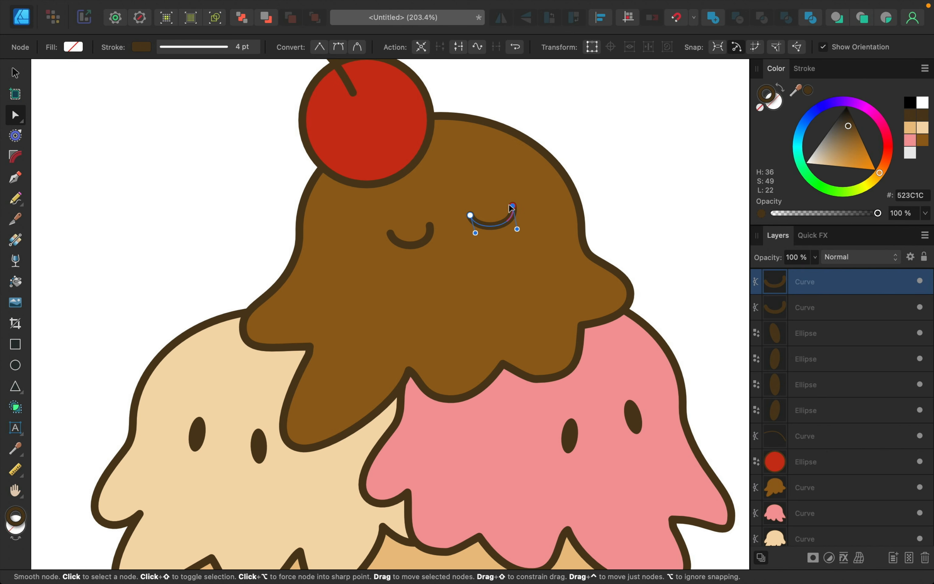
left_click_drag(510, 207, 508, 205)
scroll(474, 218, "down", 3)
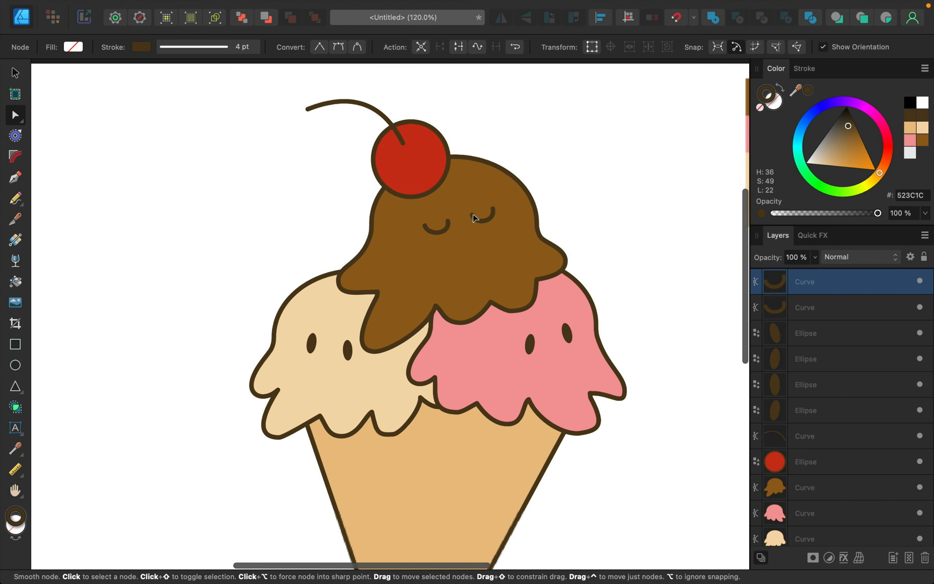
scroll(474, 218, "down", 2)
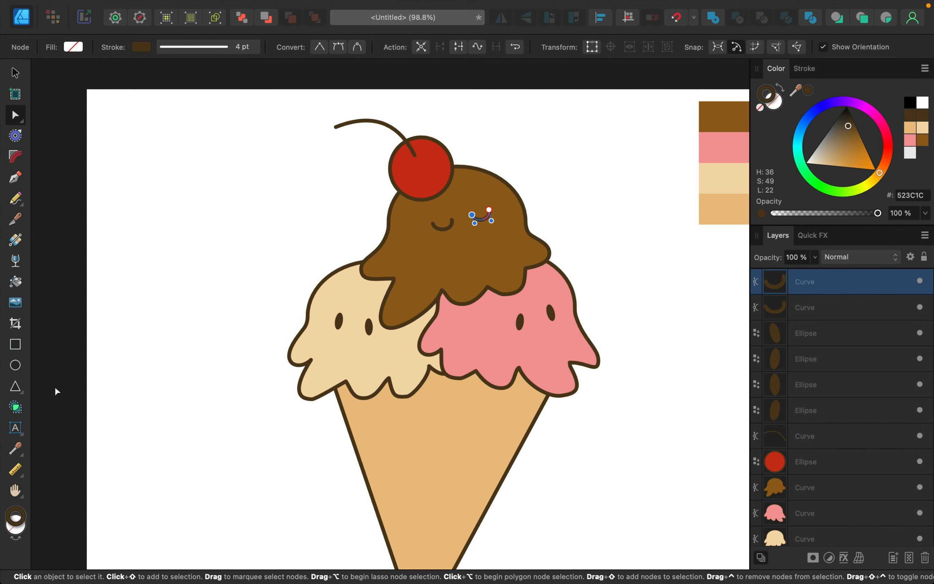
Draw a tiny circular mouth below the brown scoop's left eye, filled with dark brown (523C1C).
left_click(20, 371)
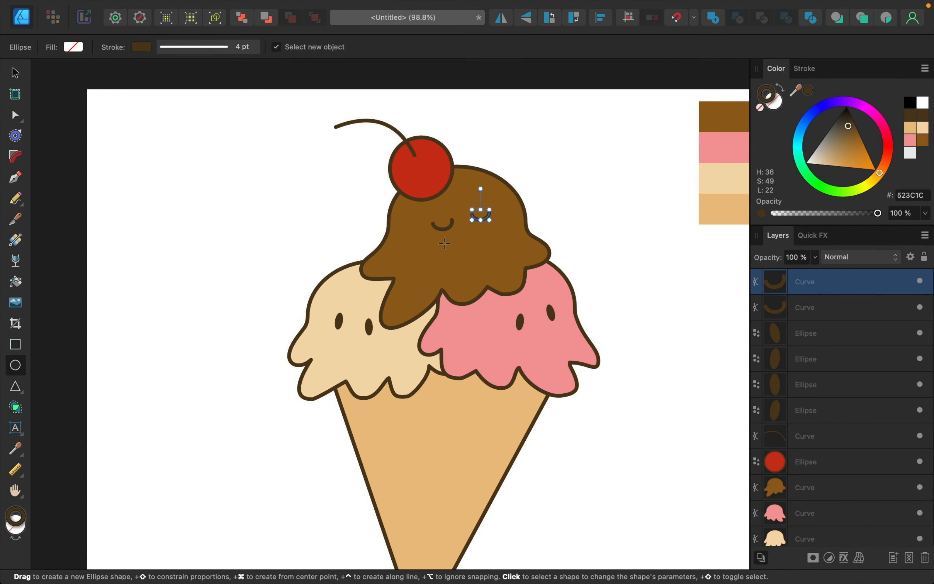
left_click_drag(443, 242, 448, 247)
scroll(444, 245, "up", 4)
scroll(444, 242, "down", 3)
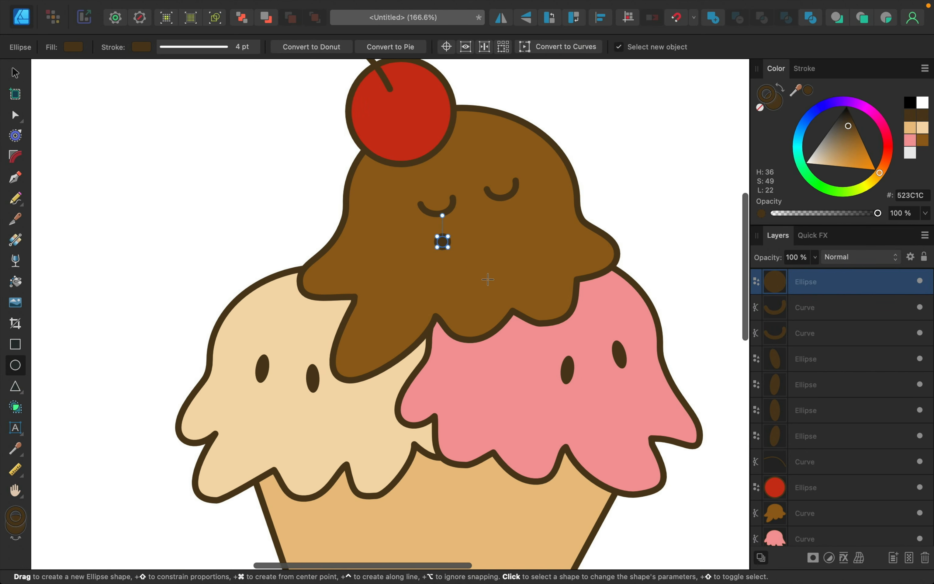
scroll(485, 278, "down", 2)
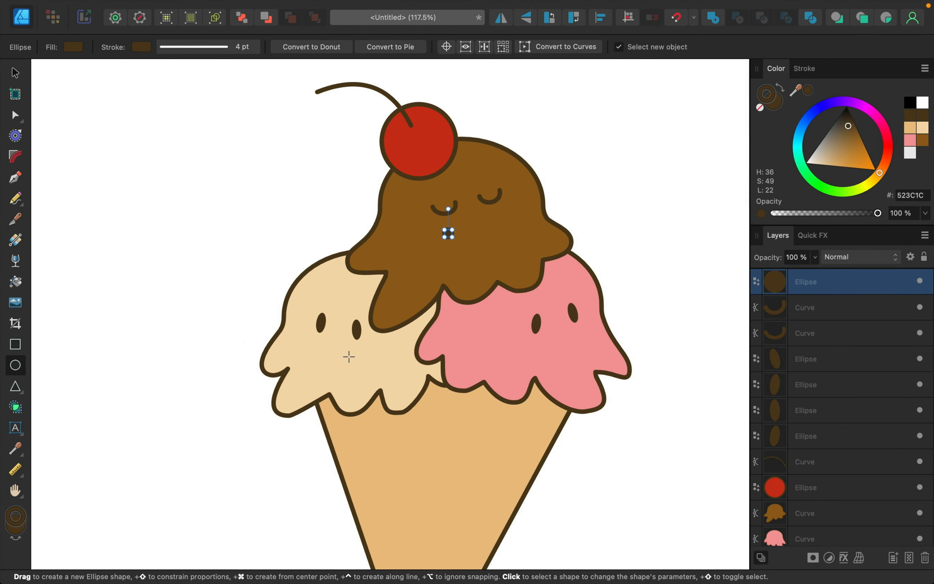
Draw a curved smile below the cream scoop's eyes with the Pen tool, using the 4 pt dark brown stroke.
left_click(15, 179)
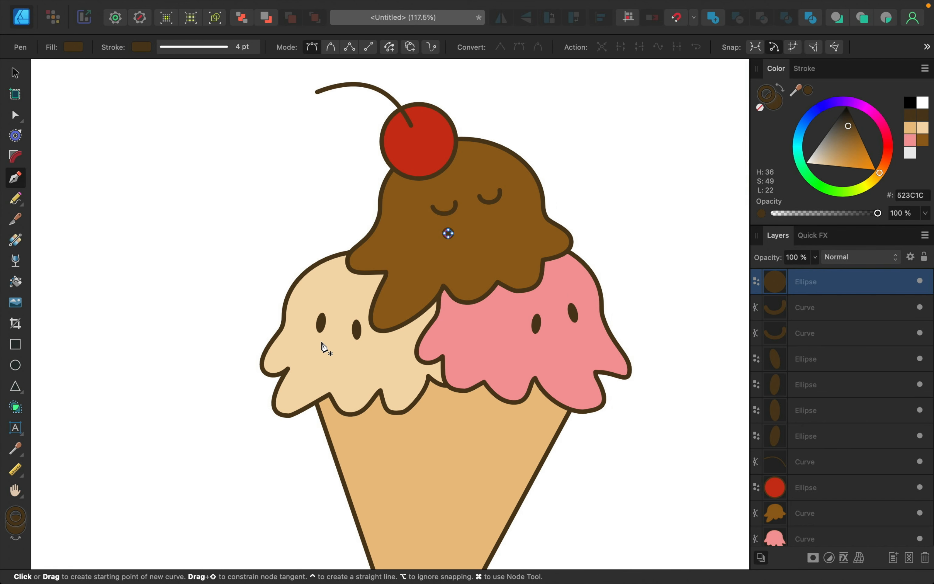
left_click_drag(323, 349, 325, 351)
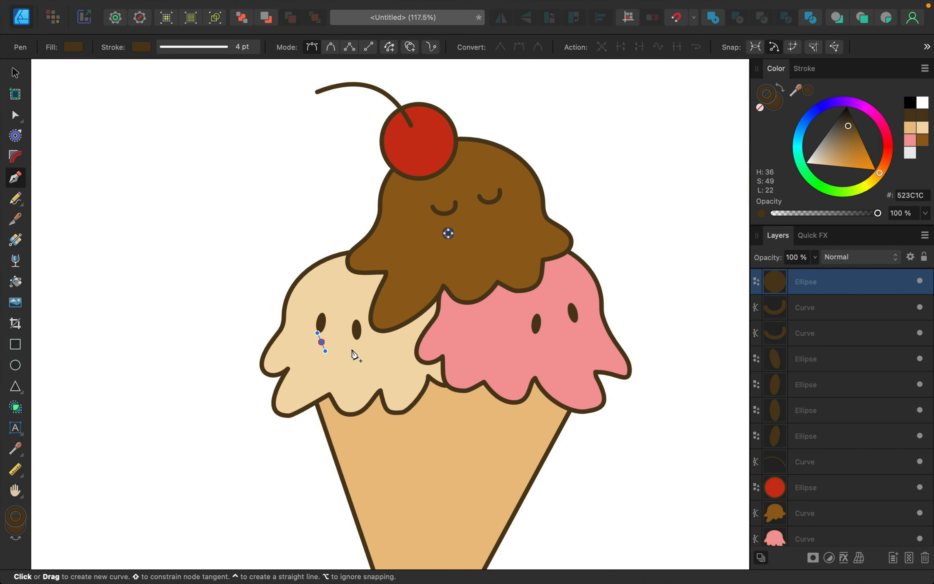
left_click_drag(358, 351, 360, 343)
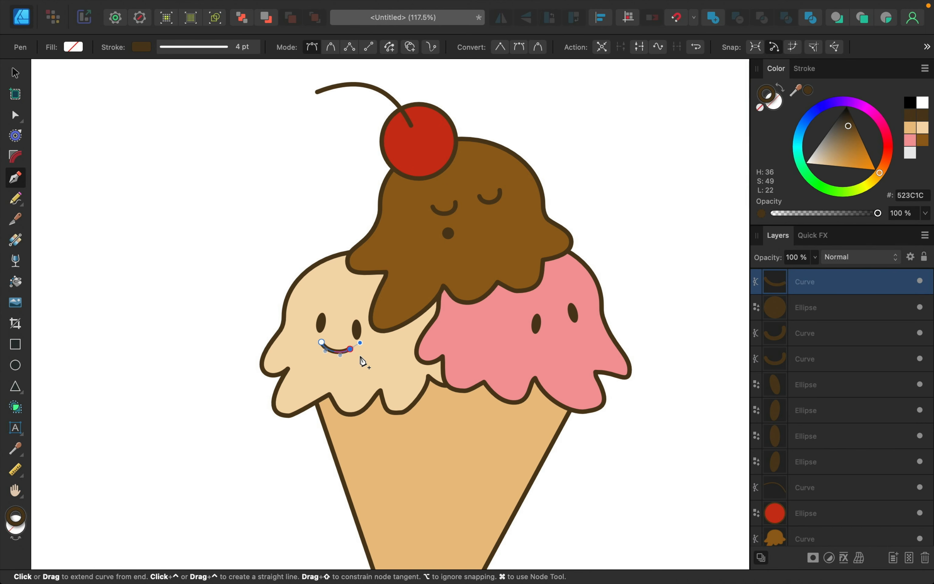
key("Escape")
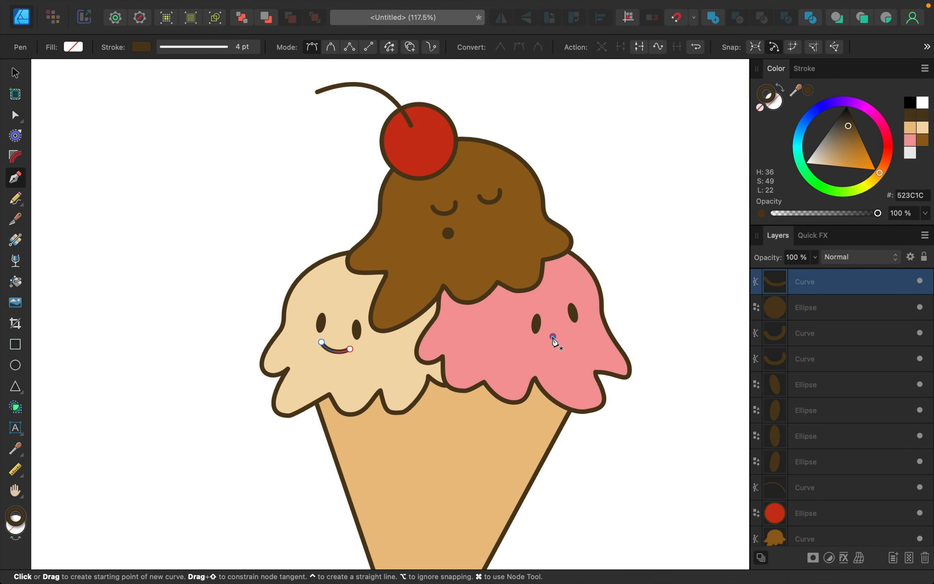
Draw a short, straight, slightly upward-slanting mouth below the pink scoop's eyes with the Pen tool.
left_click_drag(553, 337, 559, 340)
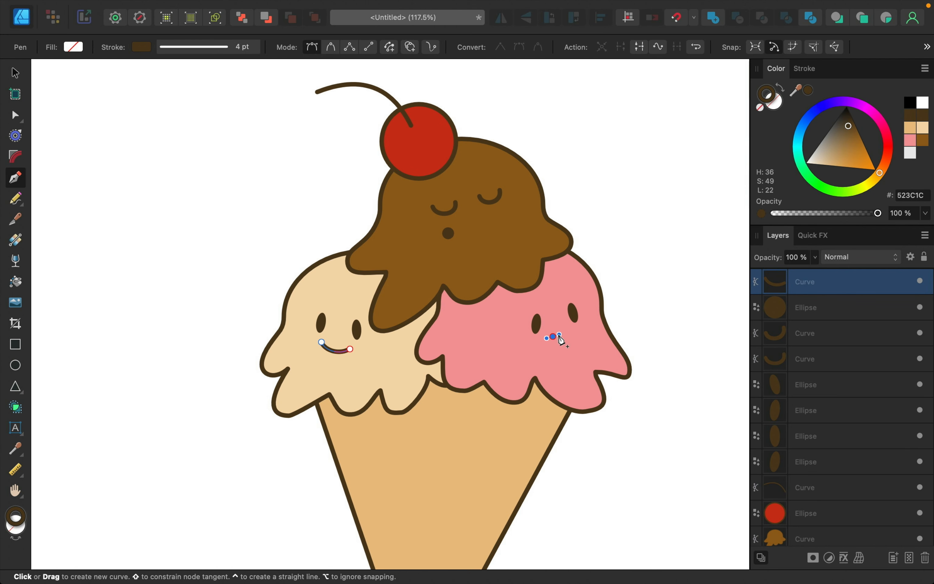
left_click(569, 332)
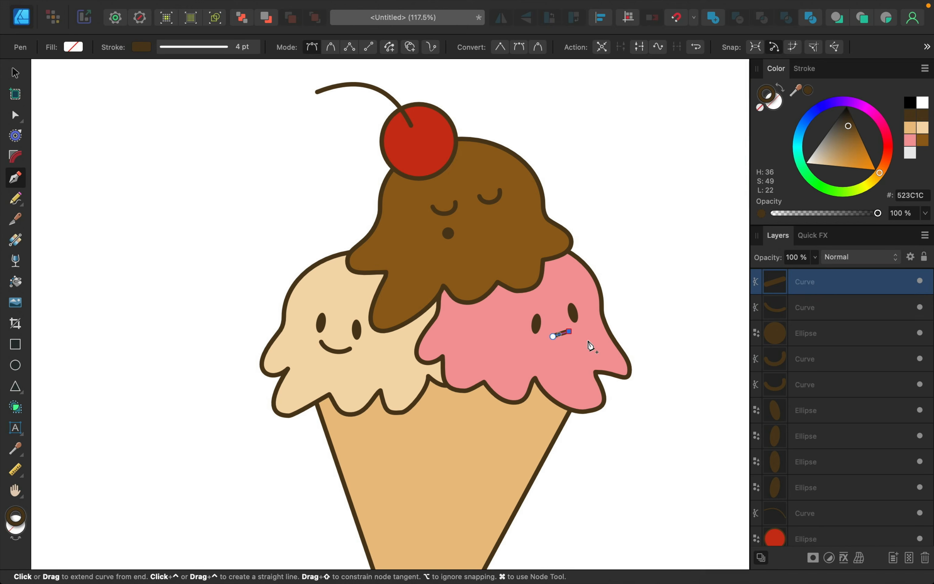
key("Escape")
scroll(600, 351, "down", 5)
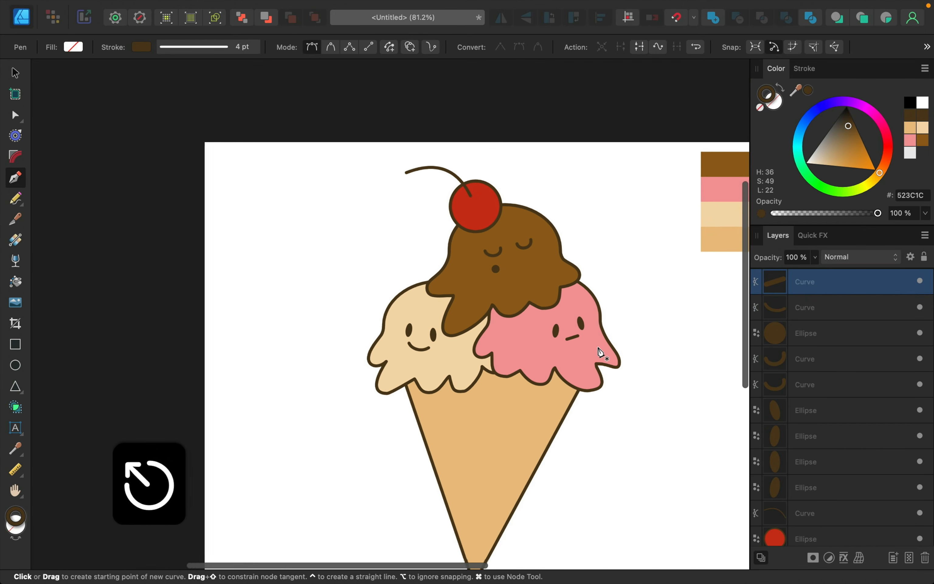
scroll(601, 352, "up", 2)
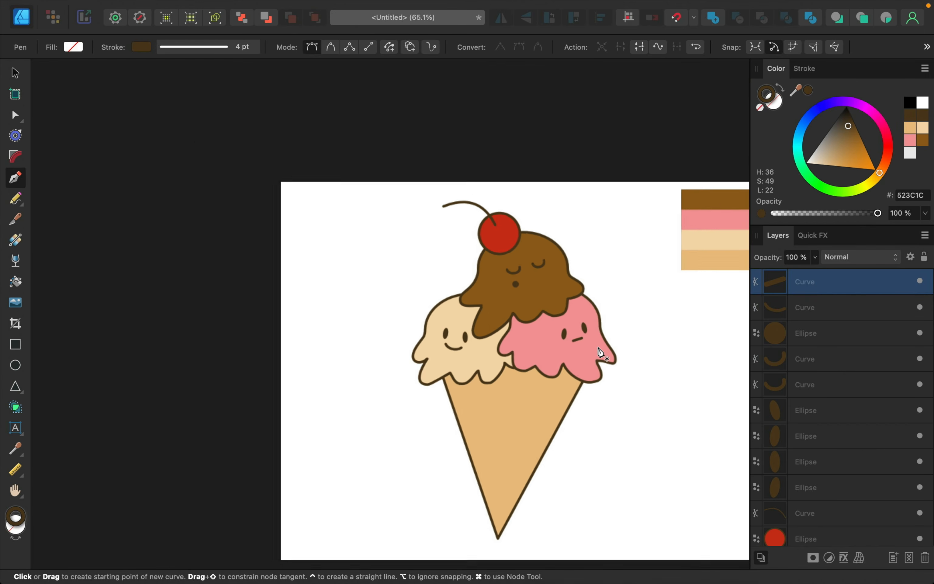
scroll(600, 351, "up", 1)
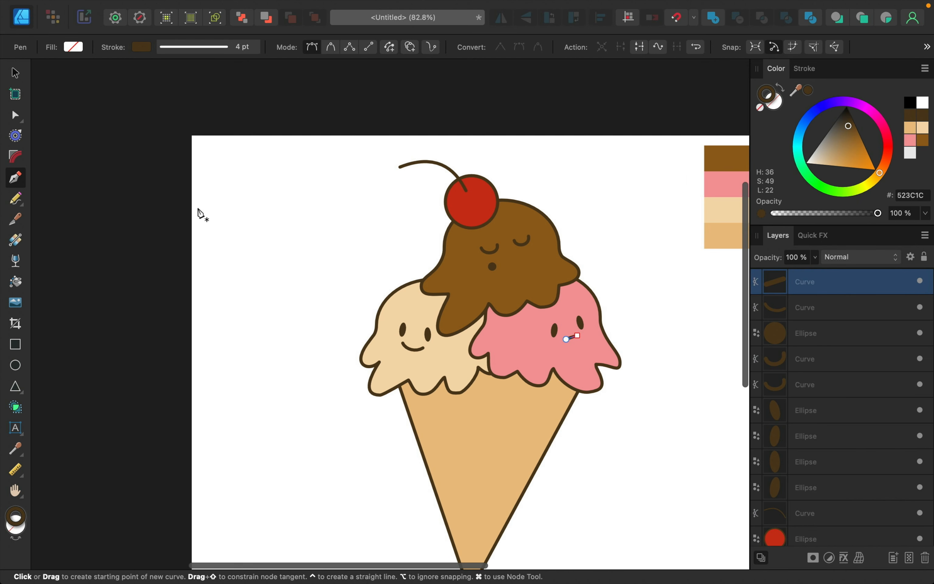
Move the end nodes of the cream scoop's smile closer together to make the mouth narrower.
key("a")
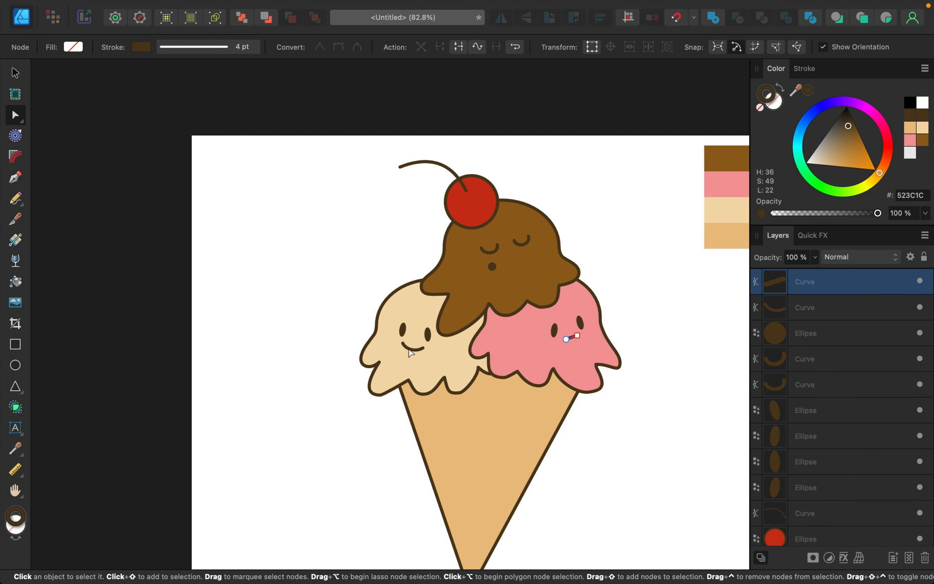
left_click(411, 352)
scroll(410, 353, "up", 8)
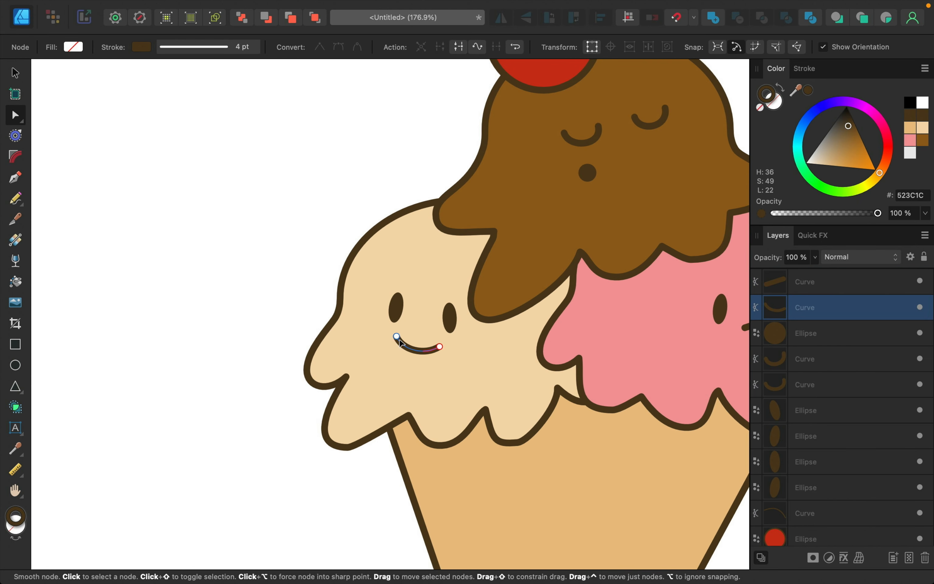
left_click_drag(400, 342, 438, 346)
scroll(546, 333, "right", 5)
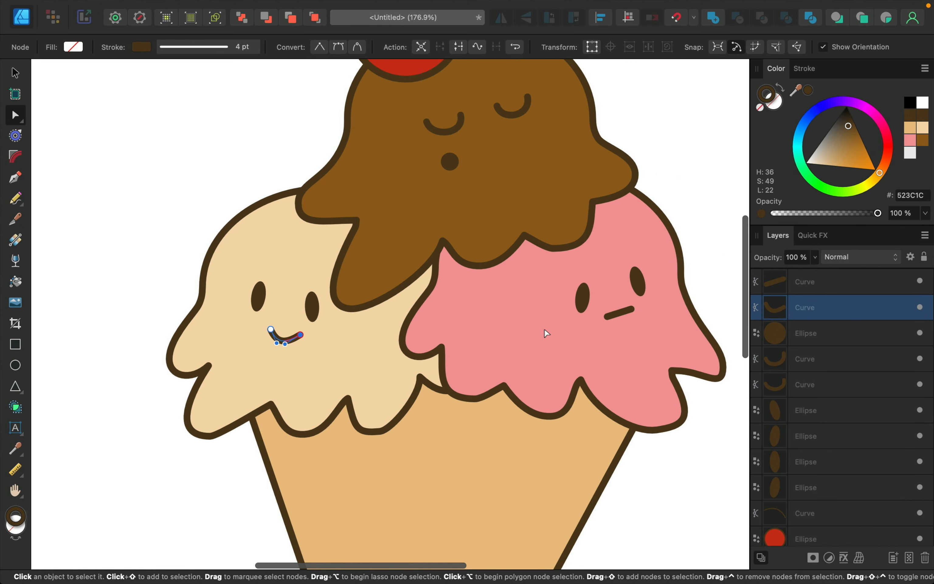
Shorten the pink scoop's straight mouth slightly by moving its right end node inward.
left_click(609, 318)
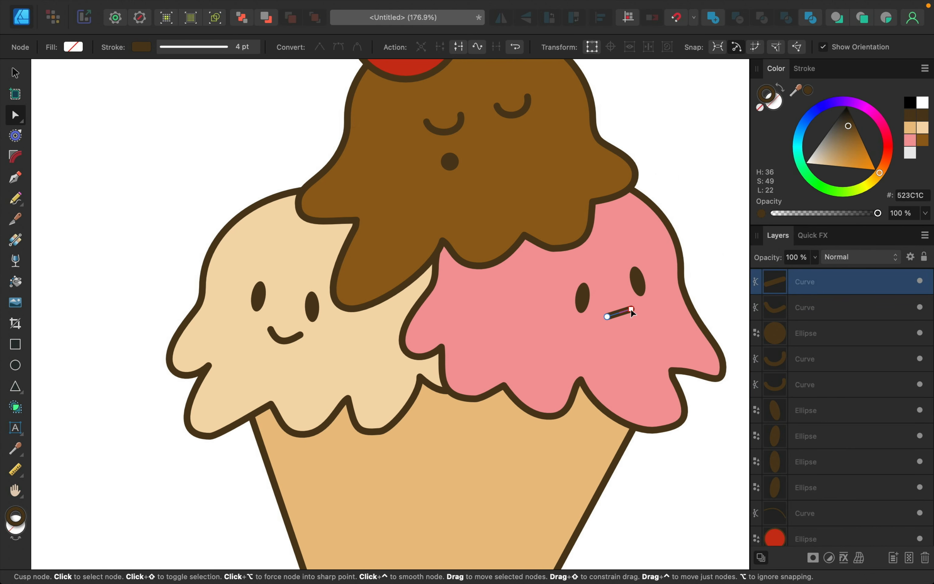
left_click(628, 310)
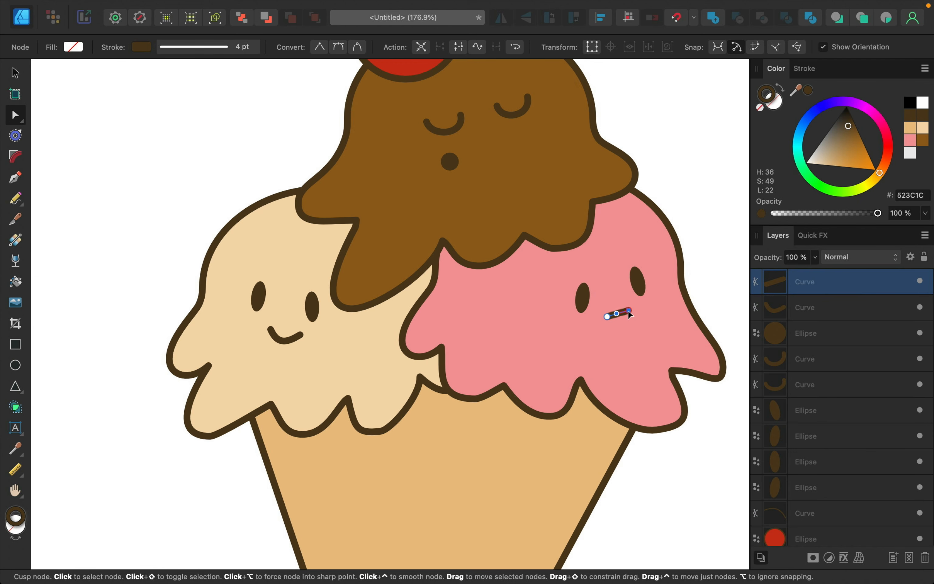
scroll(627, 311, "down", 5)
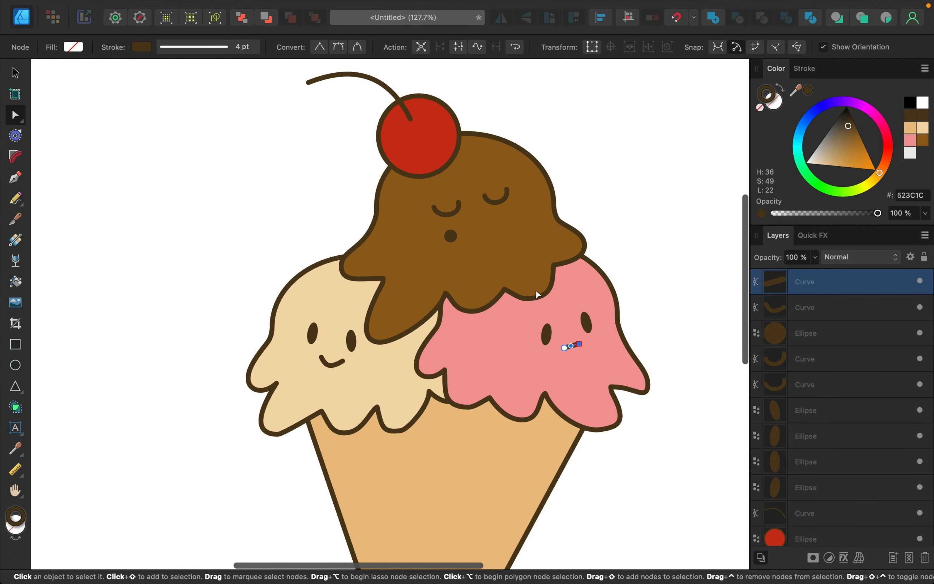
Remove the stroke from the brown scoop's round mouth, keeping only its dark brown fill.
left_click(450, 236)
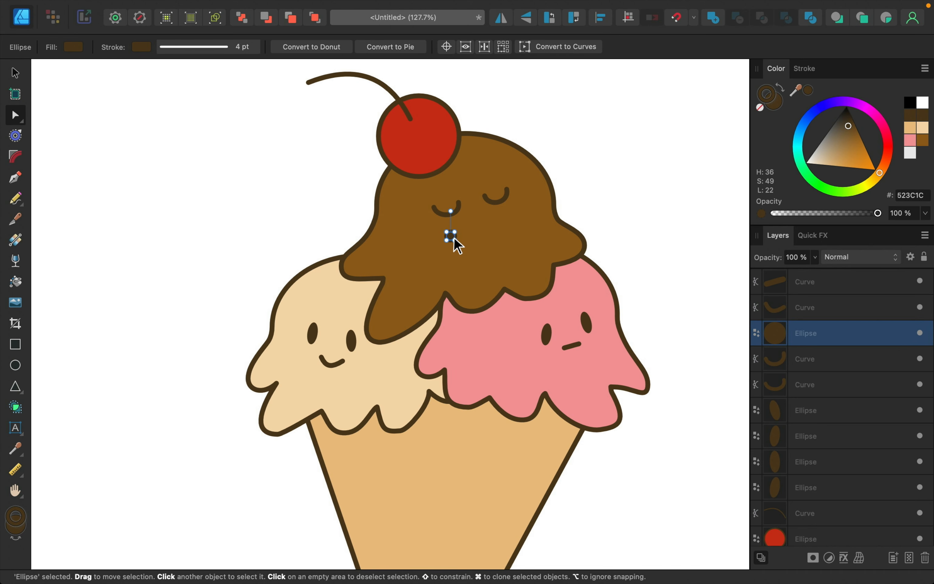
left_click(767, 94)
left_click(760, 107)
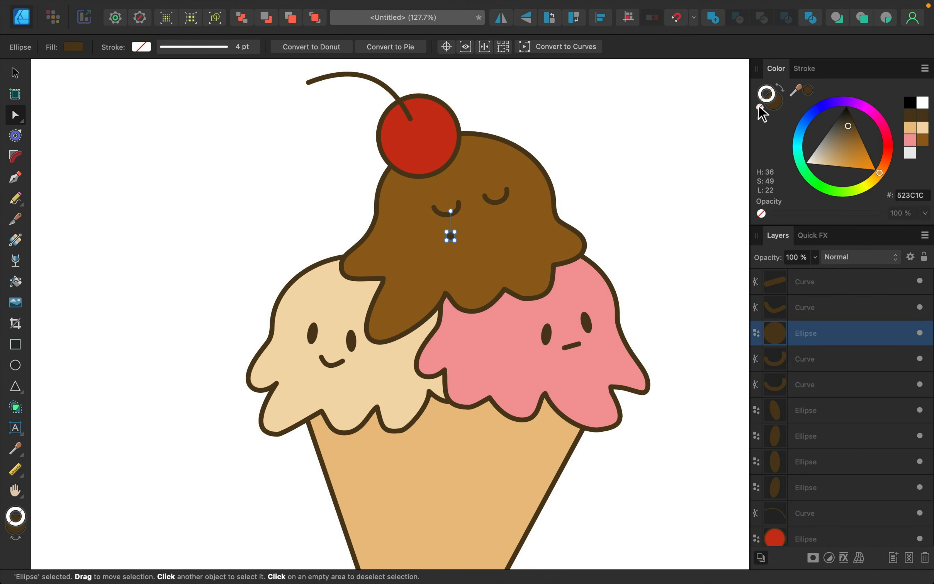
scroll(474, 231, "up", 2)
scroll(474, 231, "down", 6)
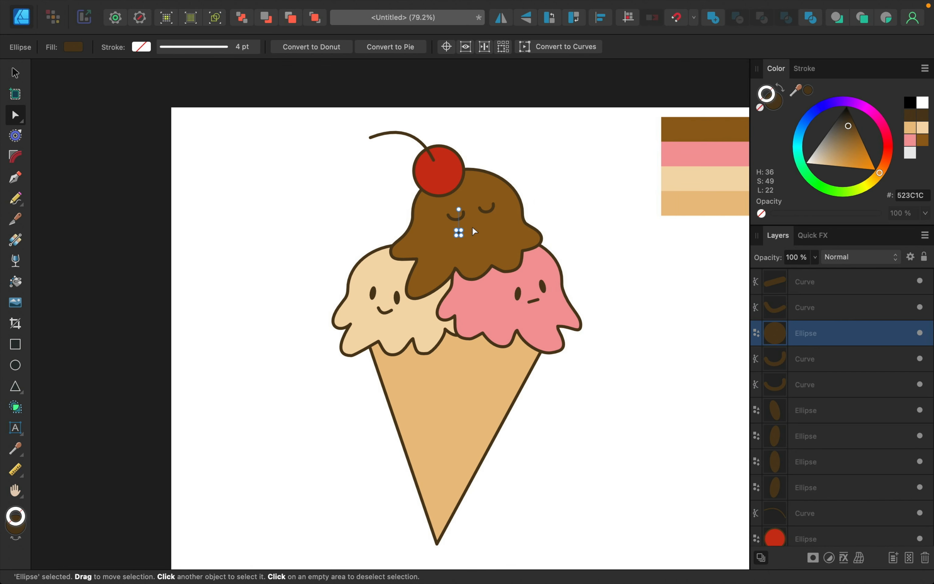
scroll(474, 231, "right", 2)
scroll(474, 231, "down", 1)
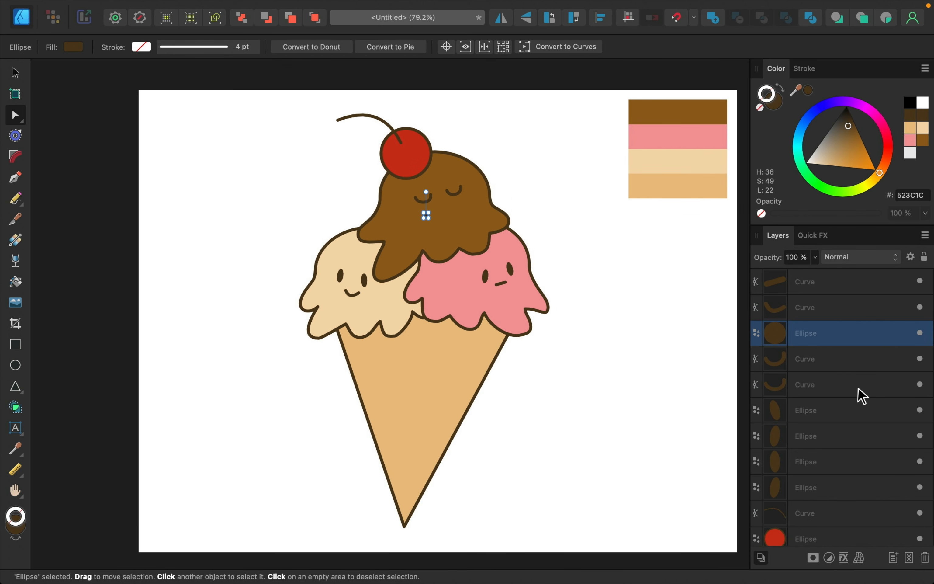
Group the red cherry ellipse with its stem curve.
scroll(859, 394, "down", 5)
scroll(862, 394, "up", 4)
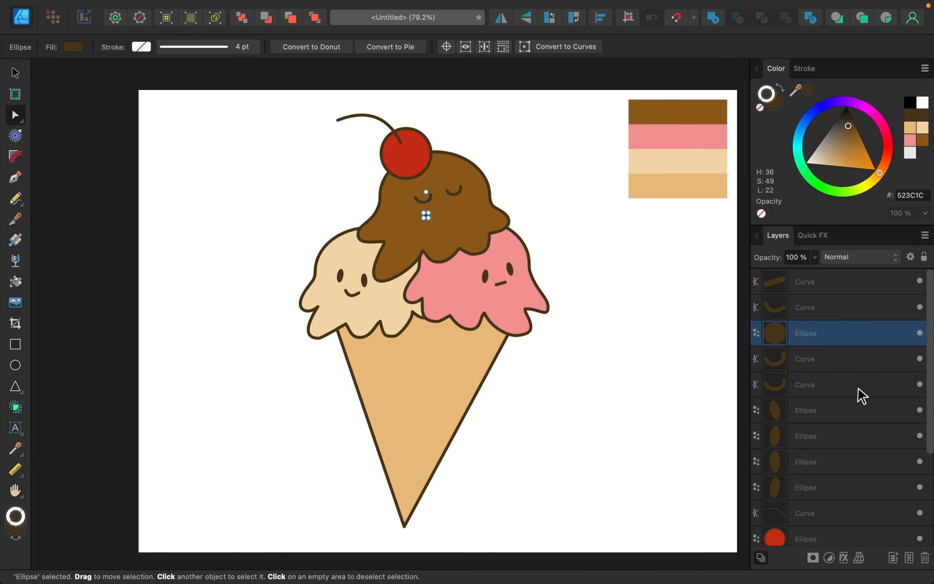
scroll(860, 394, "down", 4)
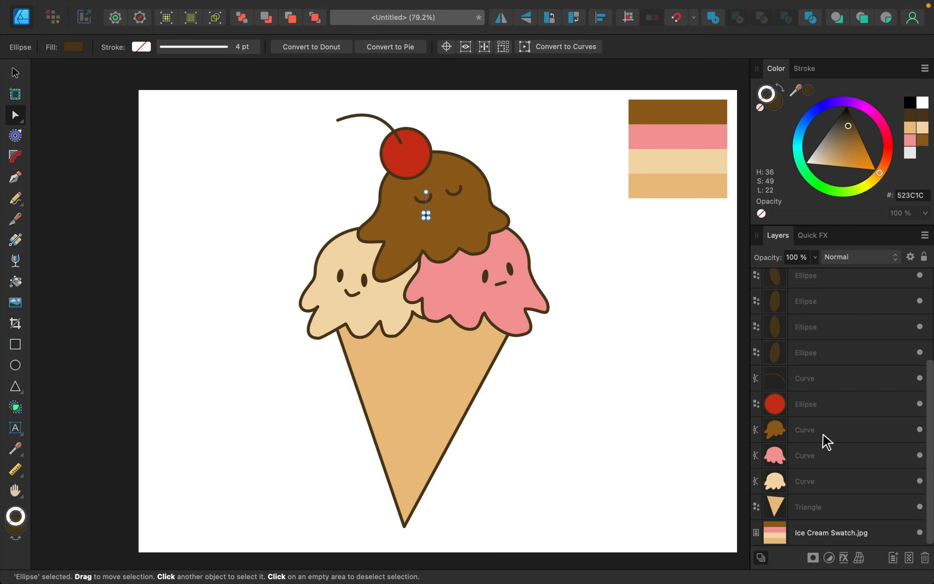
left_click(818, 408)
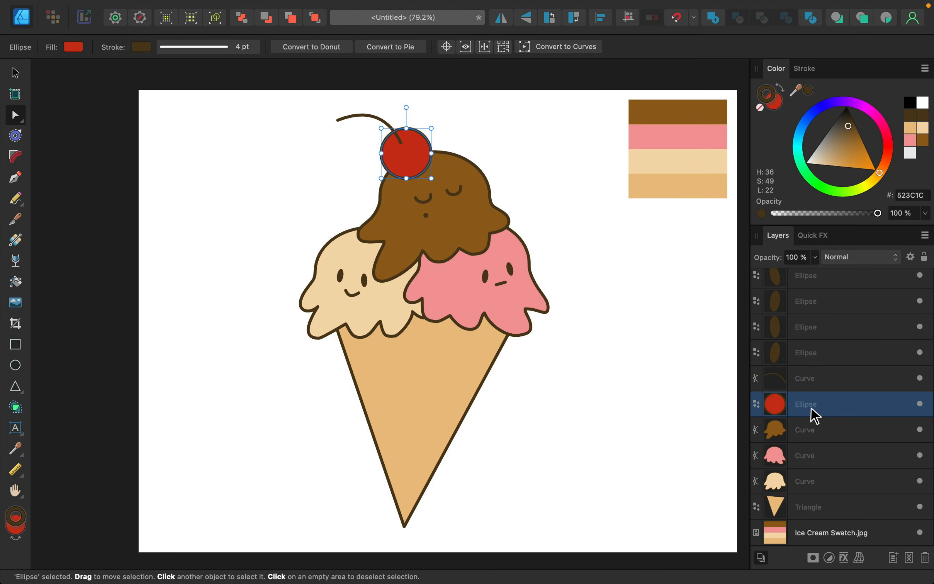
left_click(822, 380, "shift")
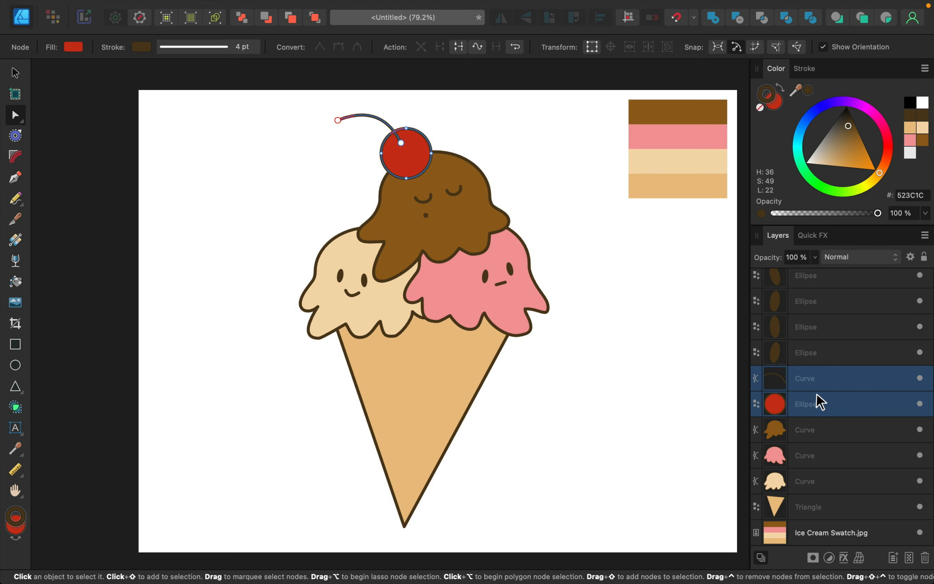
key("super+g")
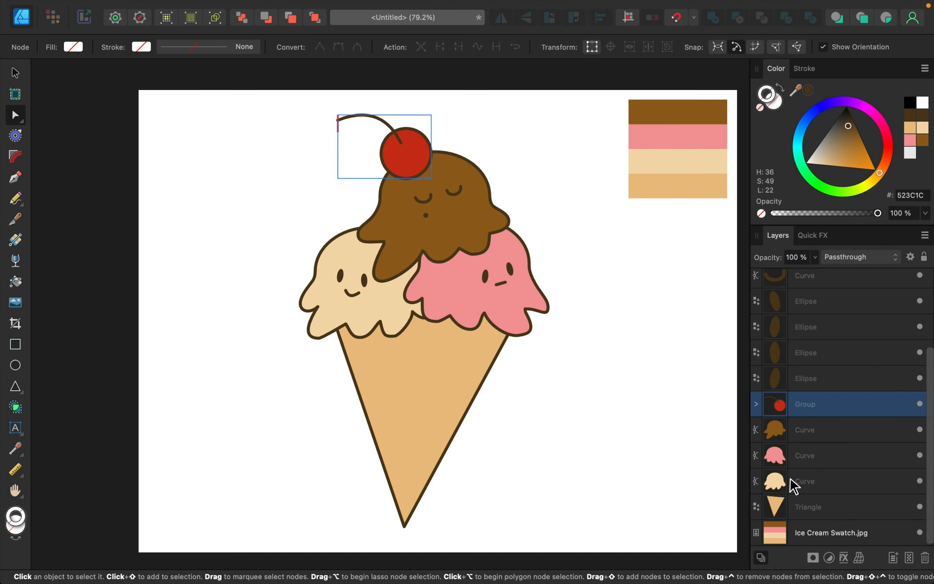
Move the cream scoop's two eye ellipses directly above the cream scoop in the layer order.
left_click(805, 379)
left_click(808, 353)
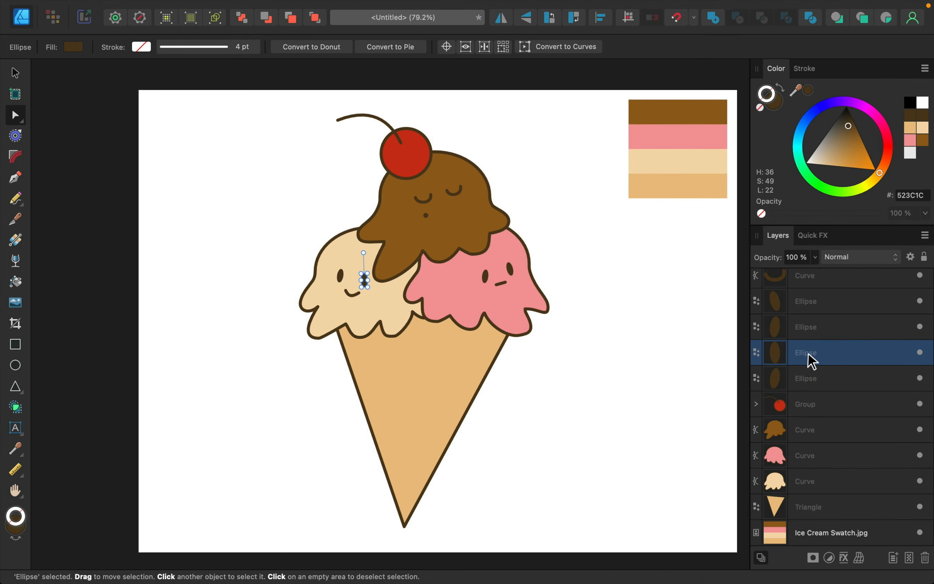
left_click(812, 386, "shift")
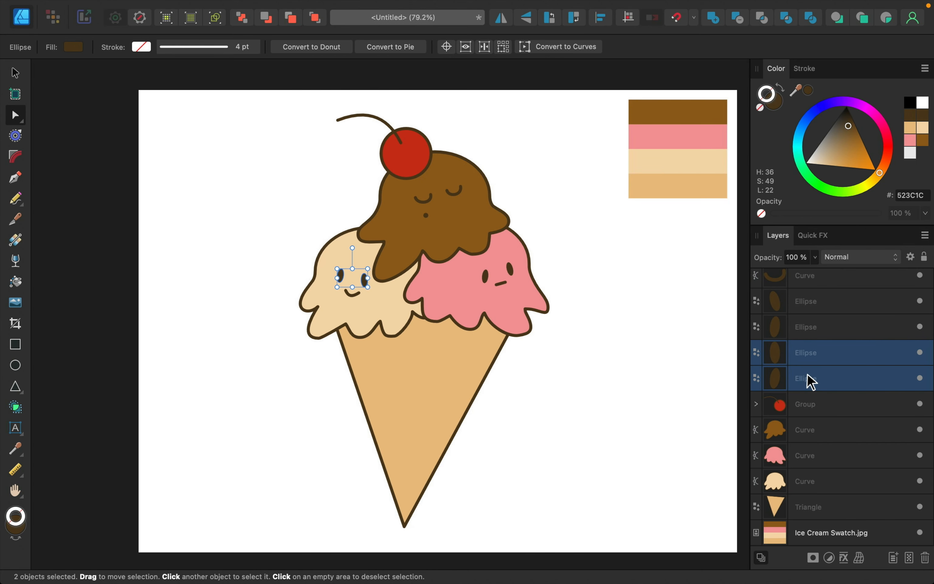
left_click_drag(808, 382, 801, 472)
left_click_drag(799, 469, 799, 469)
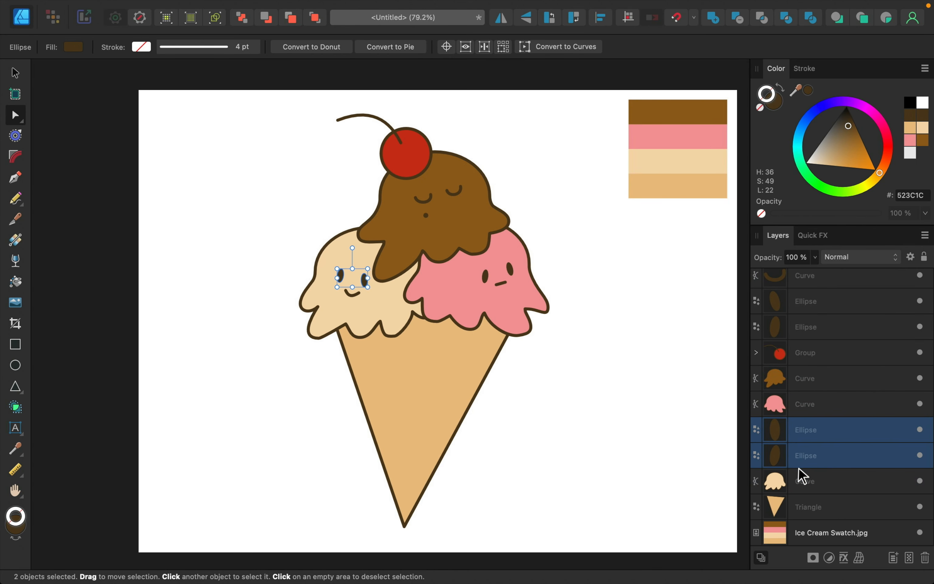
Move the cream scoop's smile curve directly above its eyes in the layer order and group the smile, eyes and cream scoop.
scroll(801, 386, "up", 3)
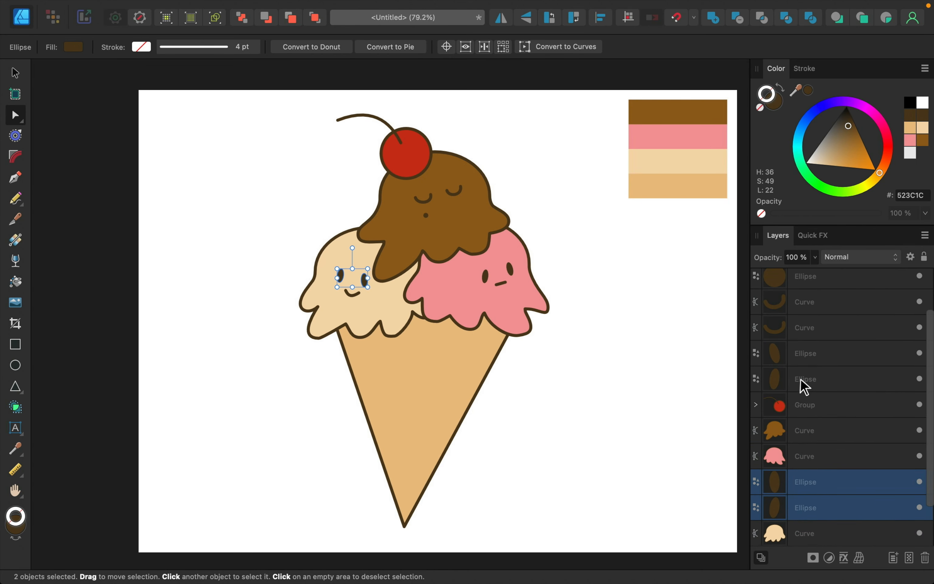
scroll(818, 308, "up", 2)
left_click(809, 313)
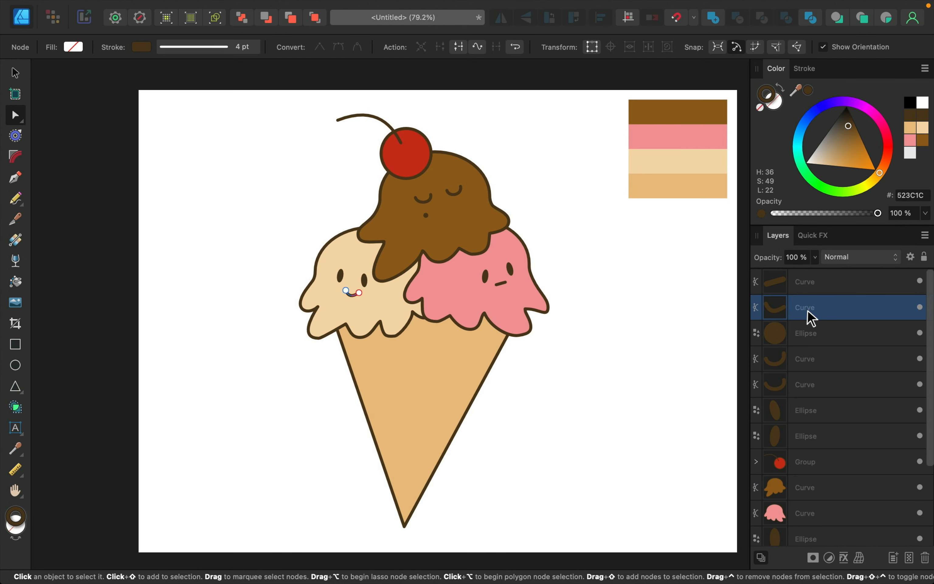
left_click_drag(809, 313, 803, 525)
scroll(802, 526, "down", 3)
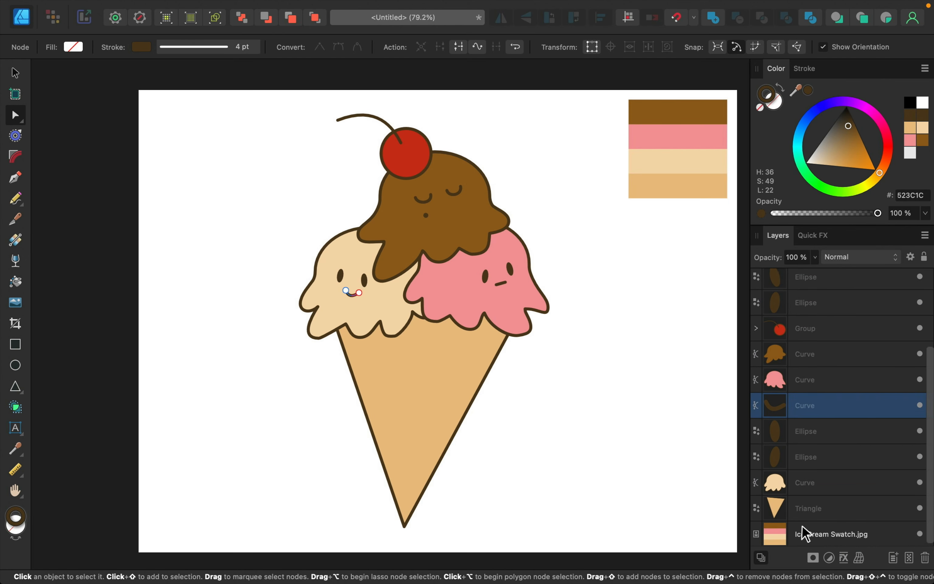
left_click(812, 480, "shift")
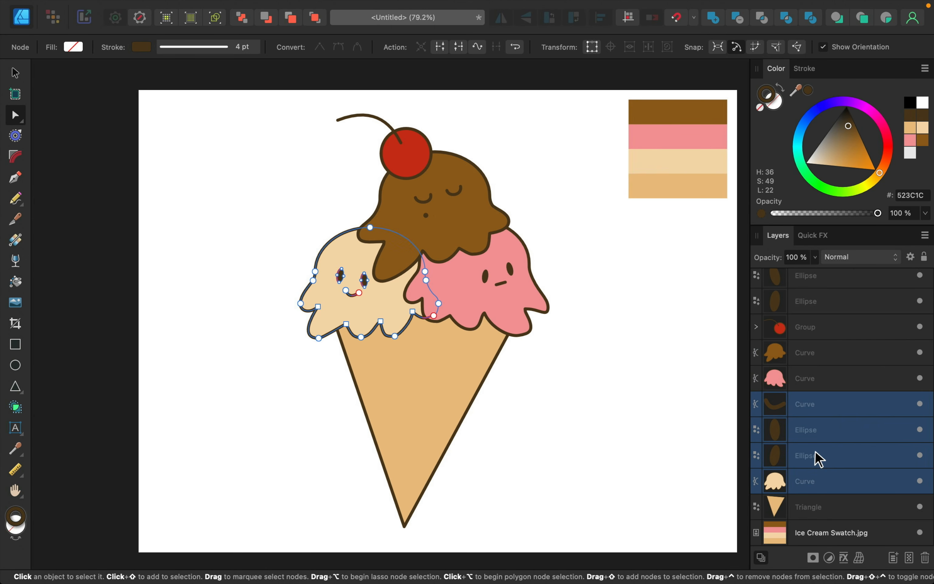
key("super+g")
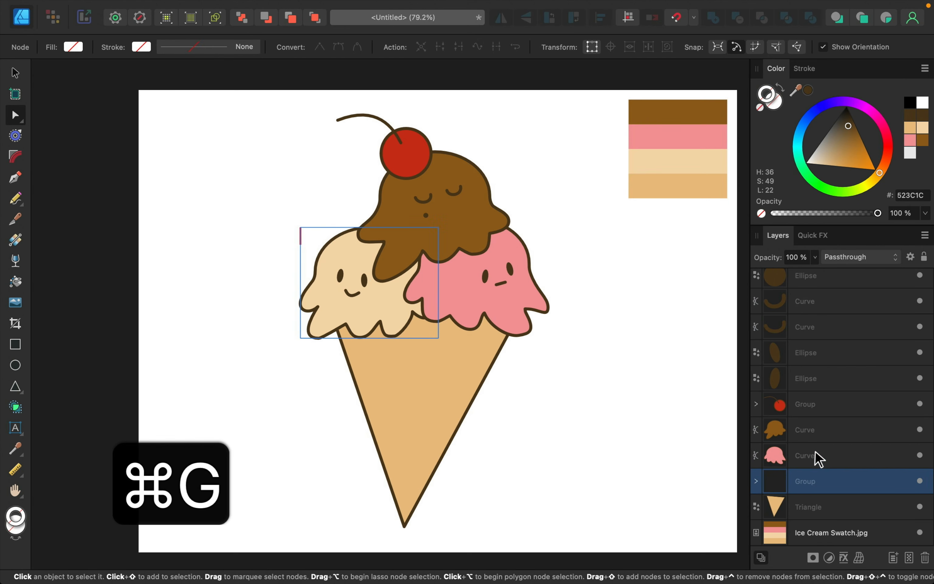
Move the pink scoop's eyes and straight mouth directly above the pink scoop in the layer order and group them with it.
left_click(809, 384)
scroll(809, 384, "up", 1)
left_click(808, 383, "shift")
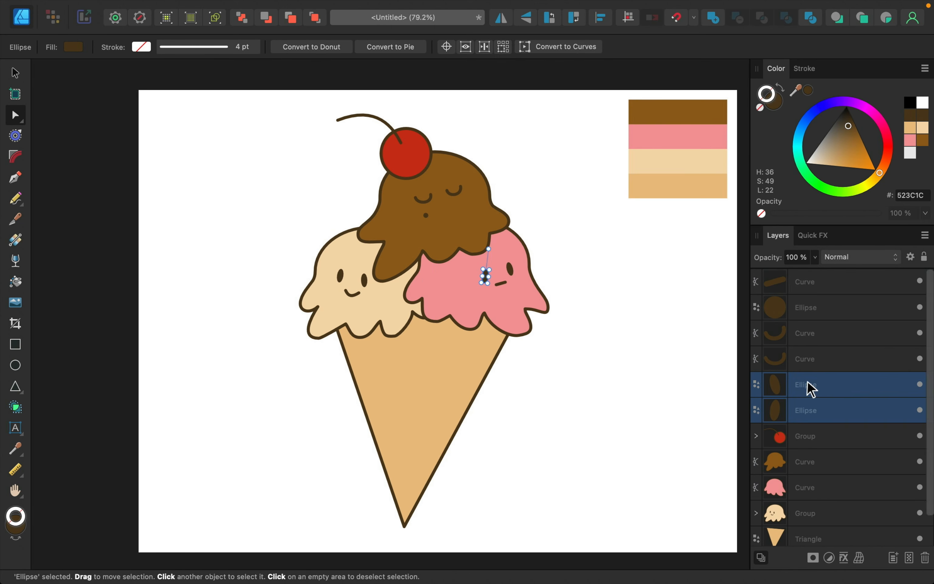
left_click(816, 281, "shift")
left_click_drag(816, 281, 815, 474)
left_click(817, 486, "shift")
key("super+g")
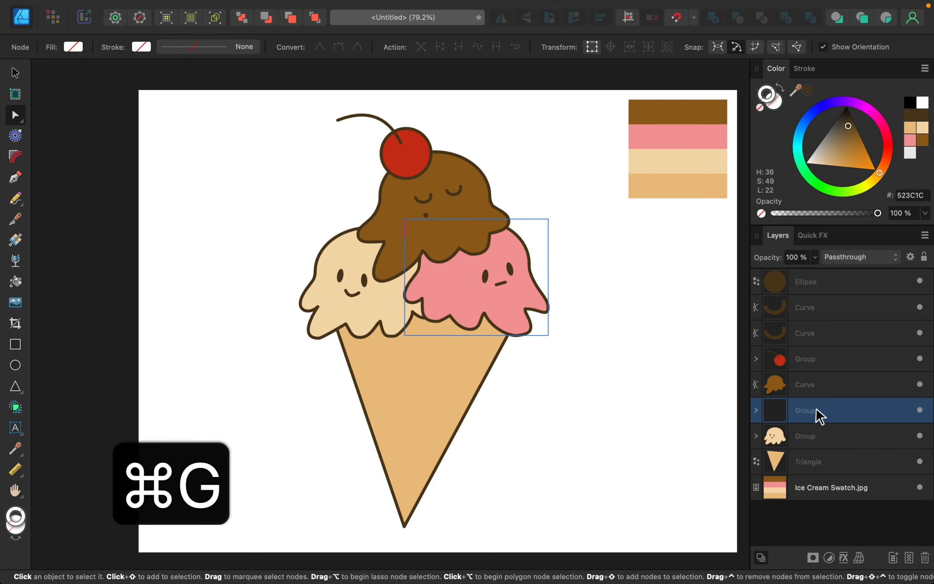
Move the brown scoop's closed eyes and round mouth directly above the brown scoop in the layer order and group them with it.
left_click(806, 325)
left_click(807, 281, "shift")
left_click_drag(807, 281, 809, 382)
left_click(809, 383, "shift")
key("super+g")
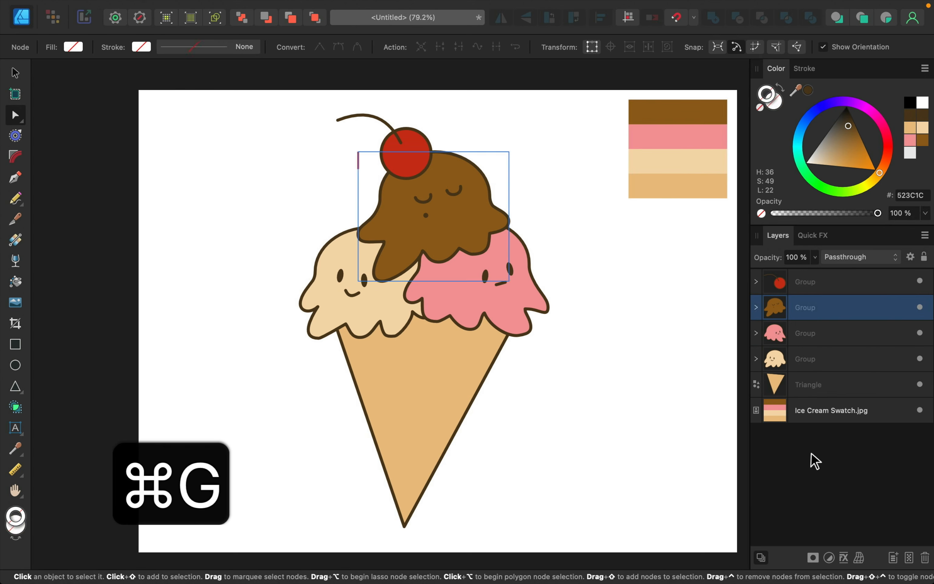
left_click(811, 456)
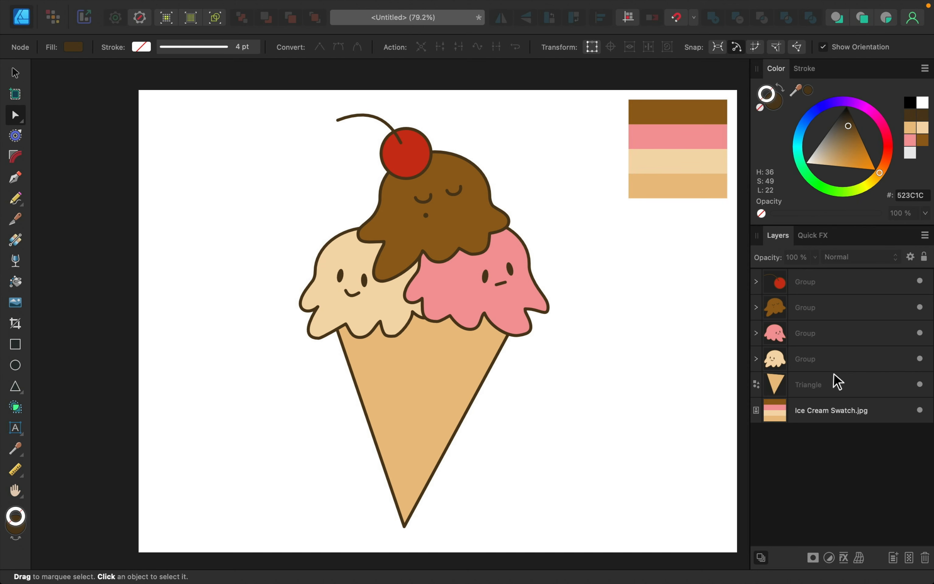
Duplicate the brown scoop group and nudge the lower copy slightly down so it peeks out beneath the original.
left_click(812, 319)
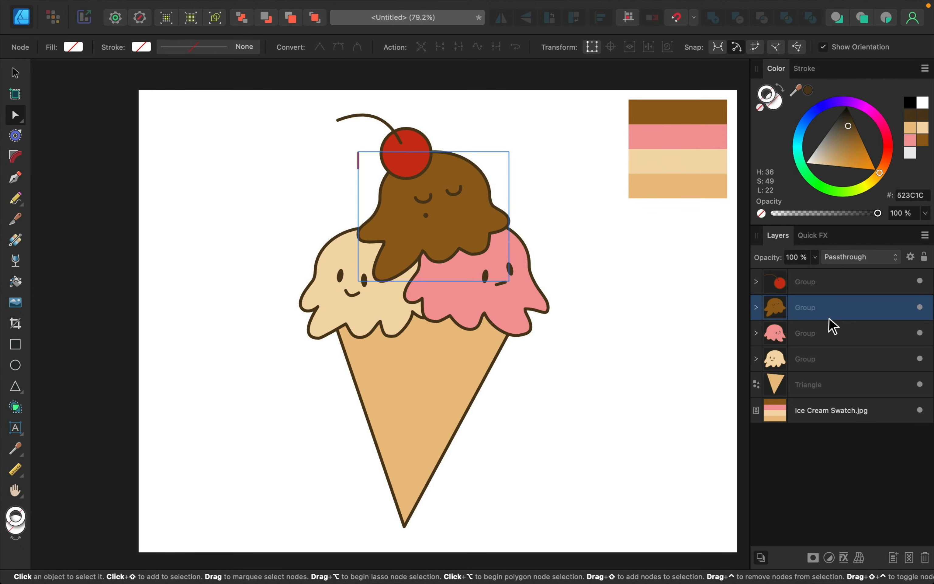
key("super+j")
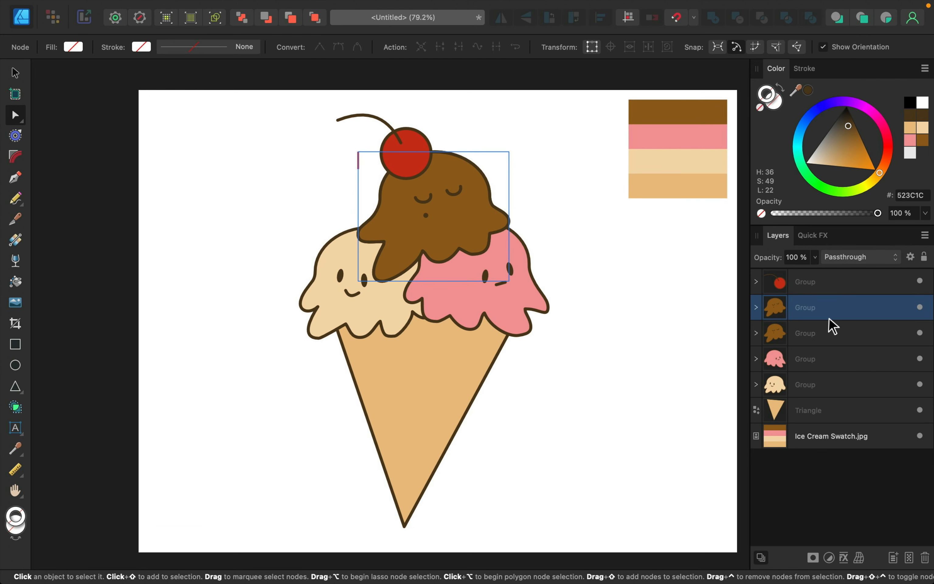
left_click(806, 335)
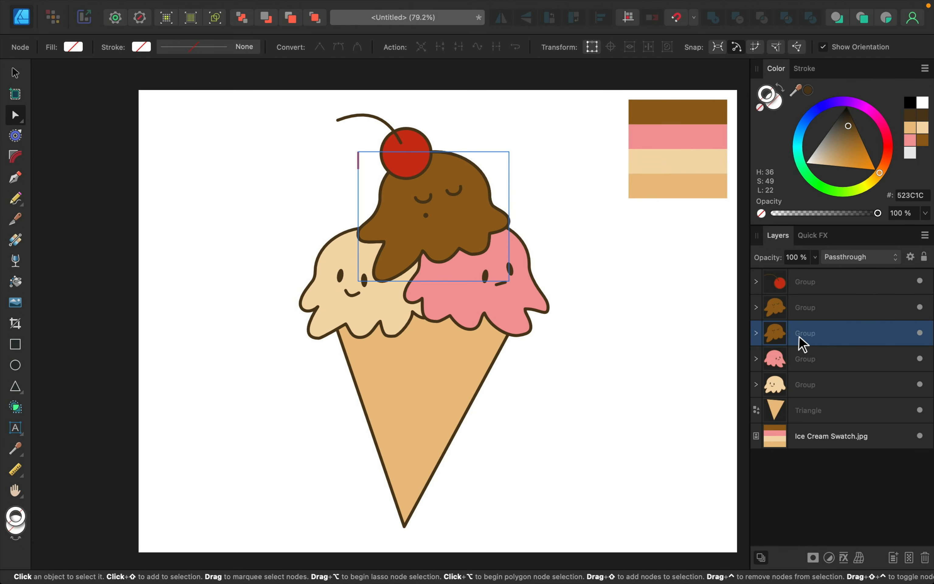
left_click(16, 74)
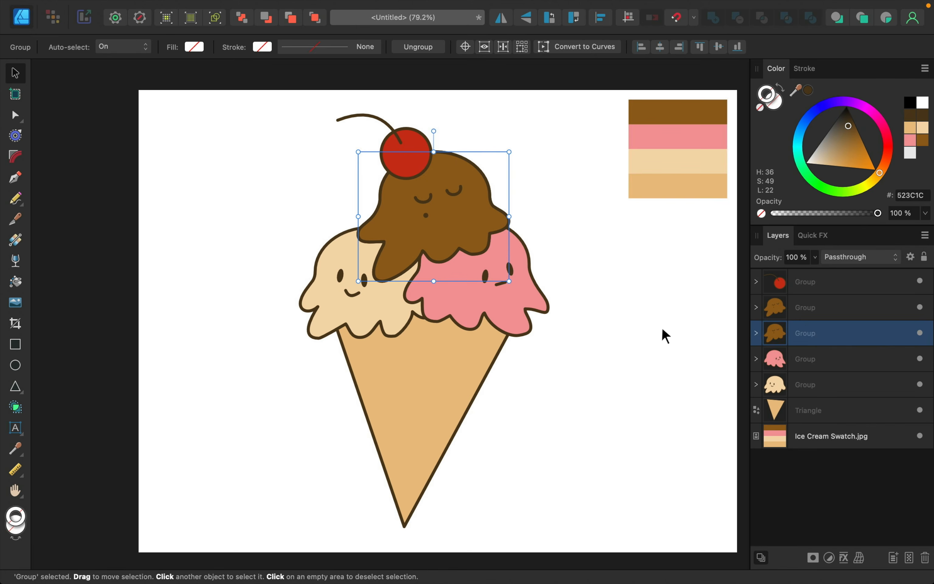
key("shift+Down")
key("shift+Down")
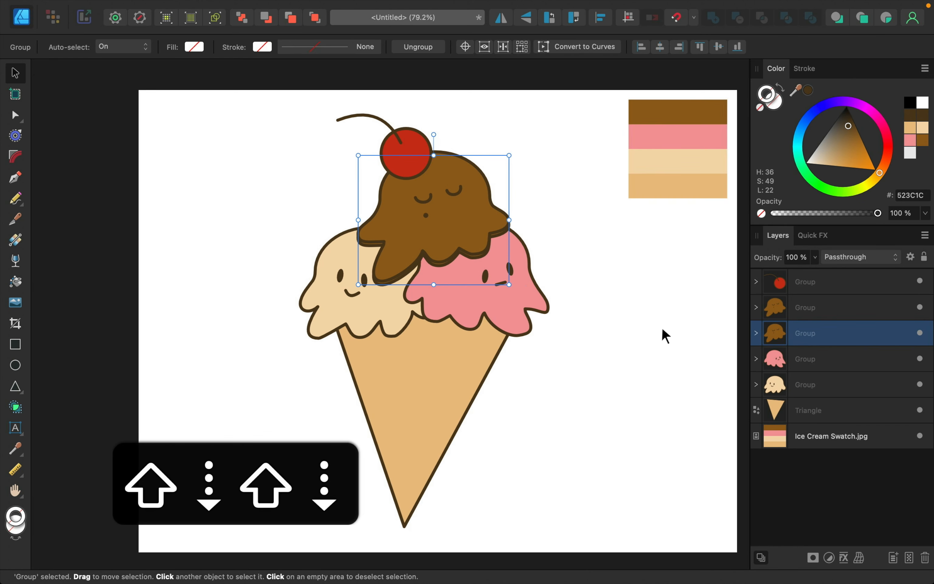
key("shift+Down")
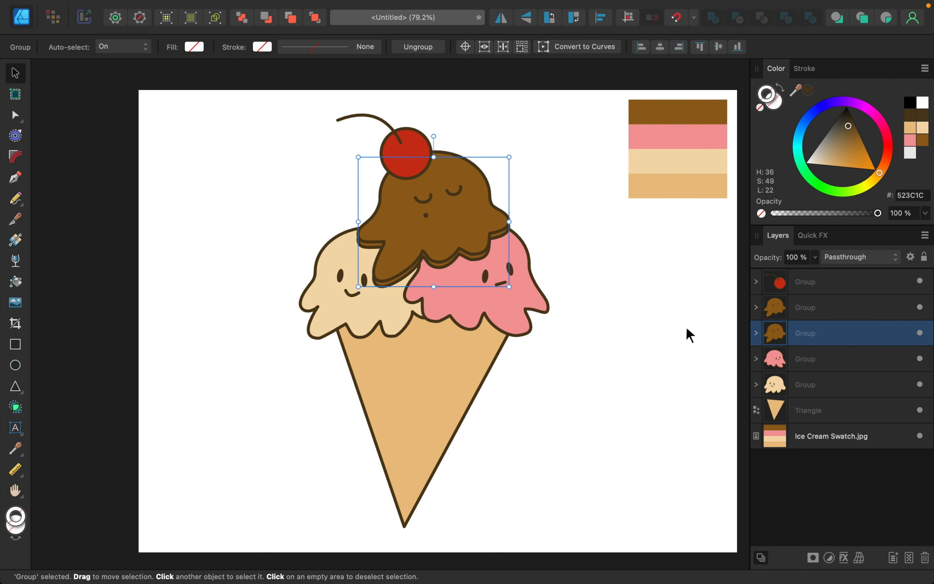
Fill the scoop curve inside the lower brown copy with the dark brown outline colour 523C1C.
left_click(756, 333)
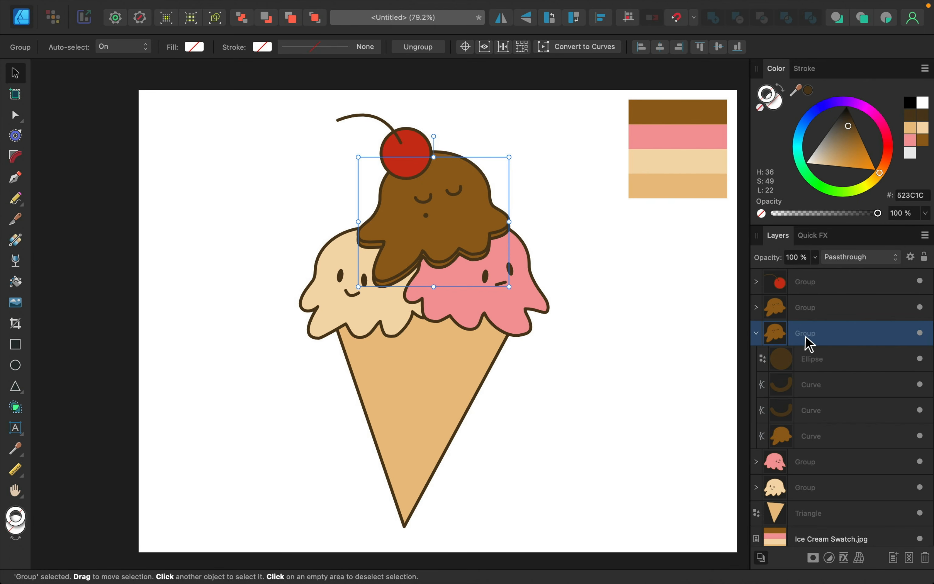
left_click(808, 447)
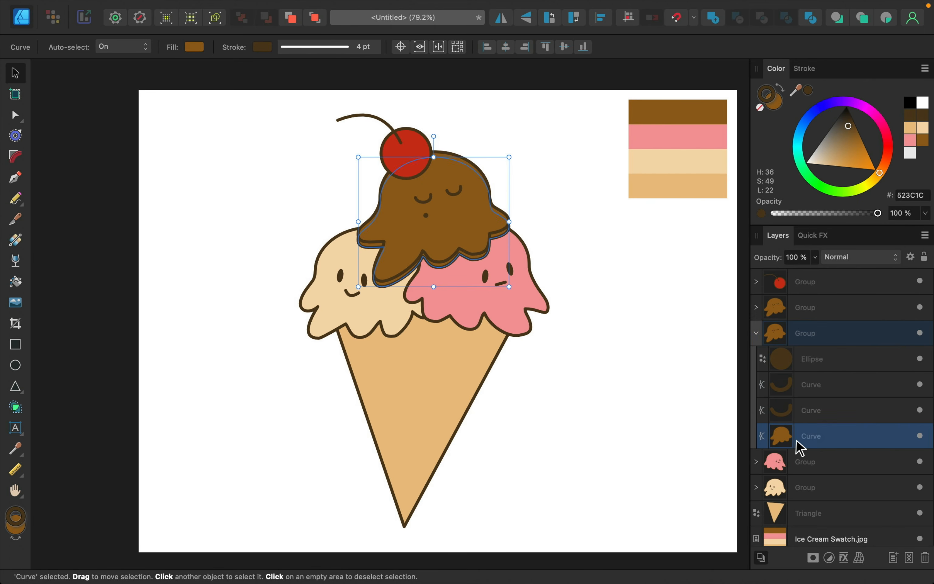
left_click(778, 102)
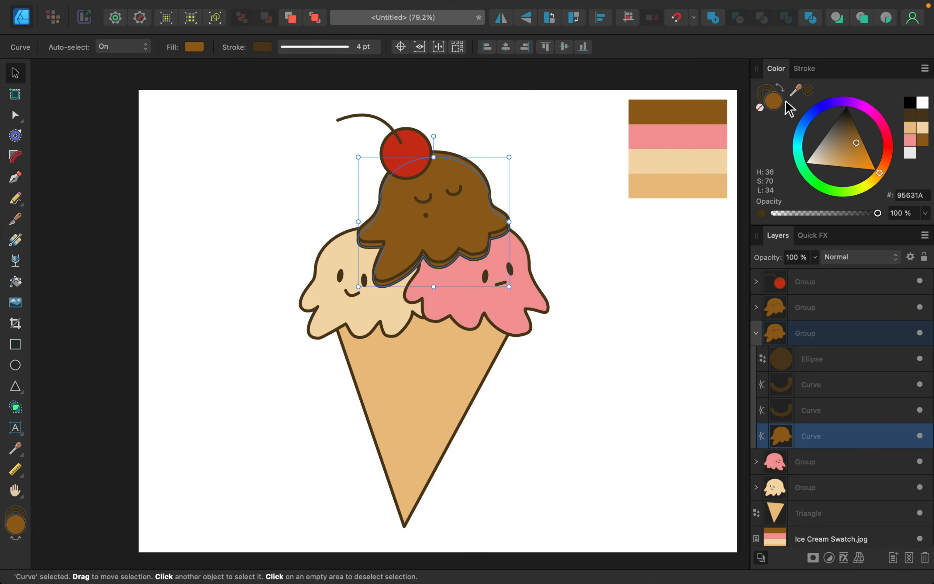
left_click(808, 91)
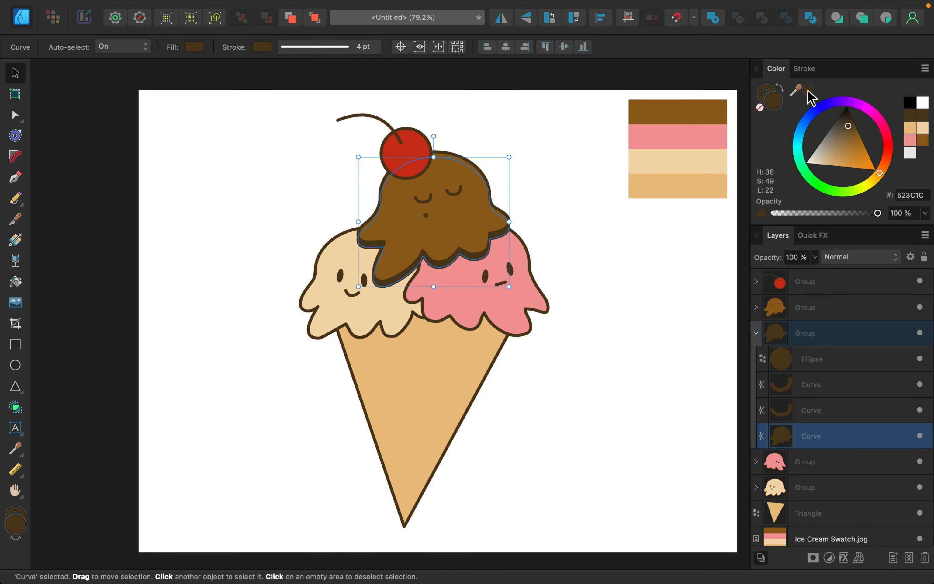
Set the dark brown scoop copy group's opacity to 20% to make it a soft shadow.
scroll(427, 277, "up", 5)
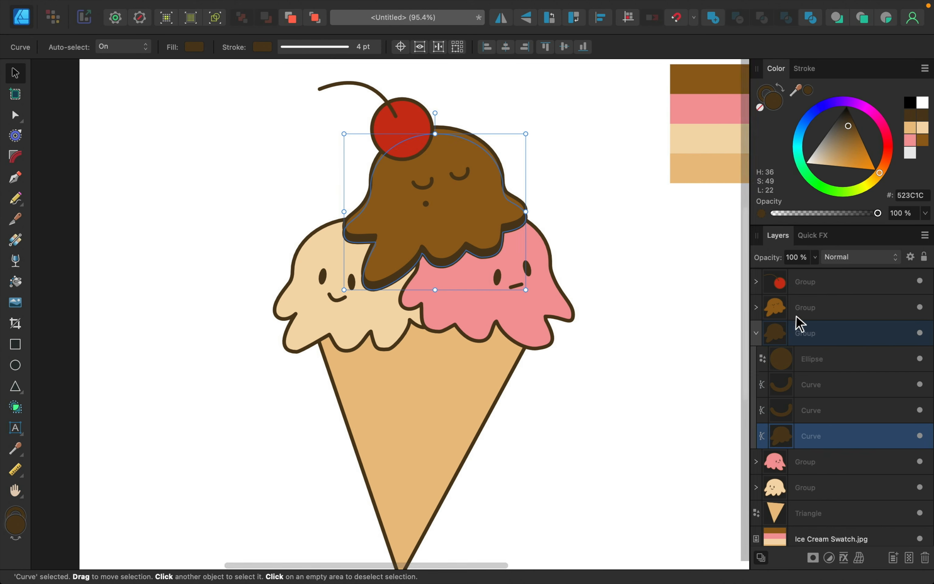
left_click(806, 312)
left_click(801, 335)
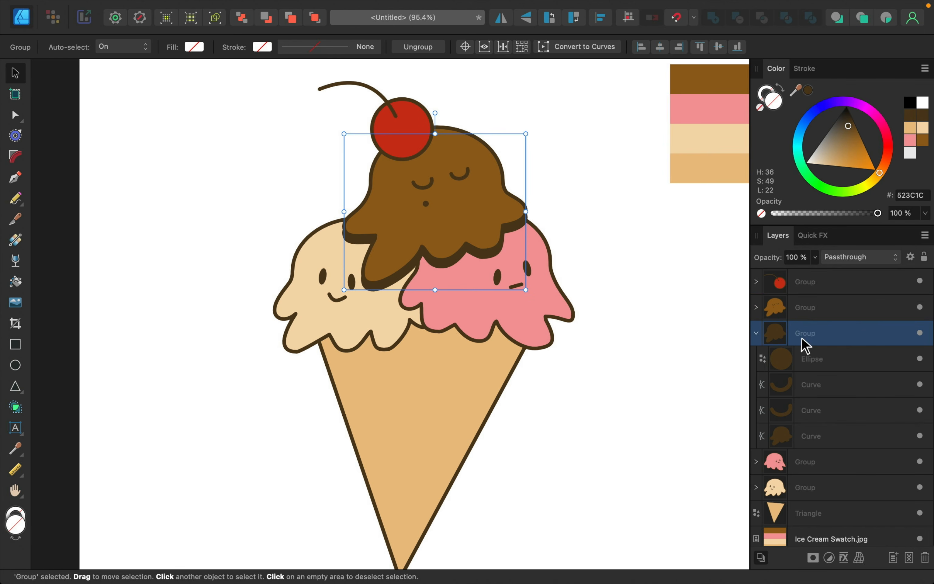
left_click(757, 333)
left_click(815, 258)
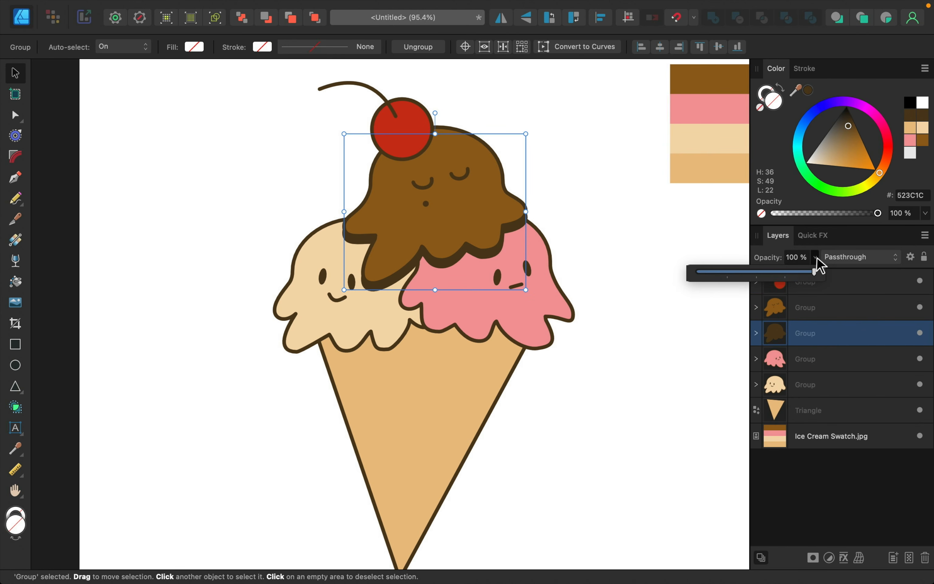
left_click_drag(814, 279, 732, 281)
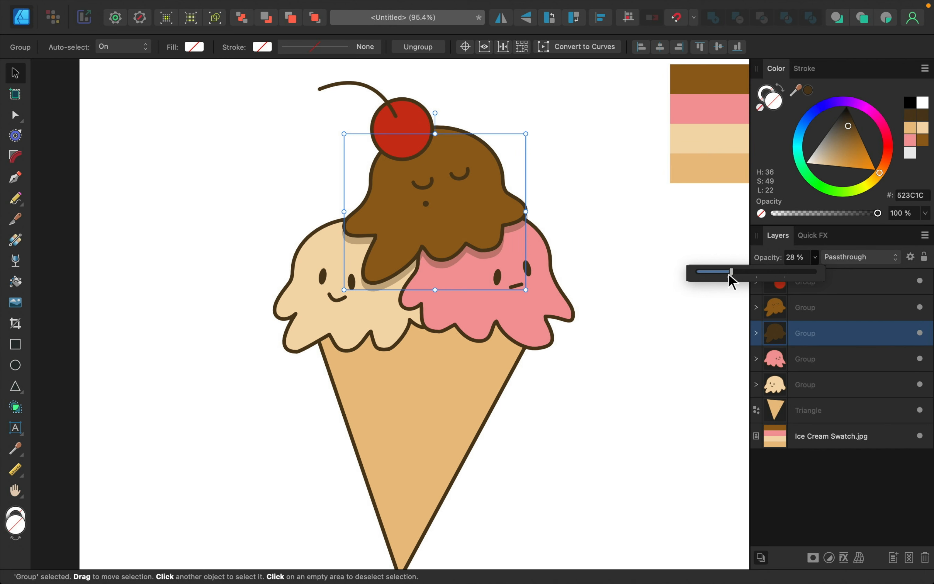
left_click_drag(728, 276, 719, 276)
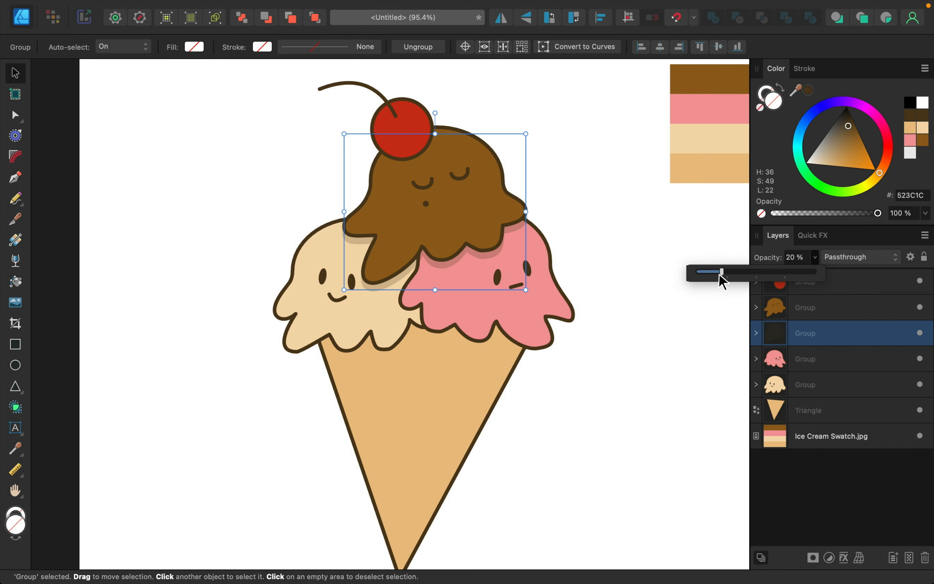
left_click(814, 257)
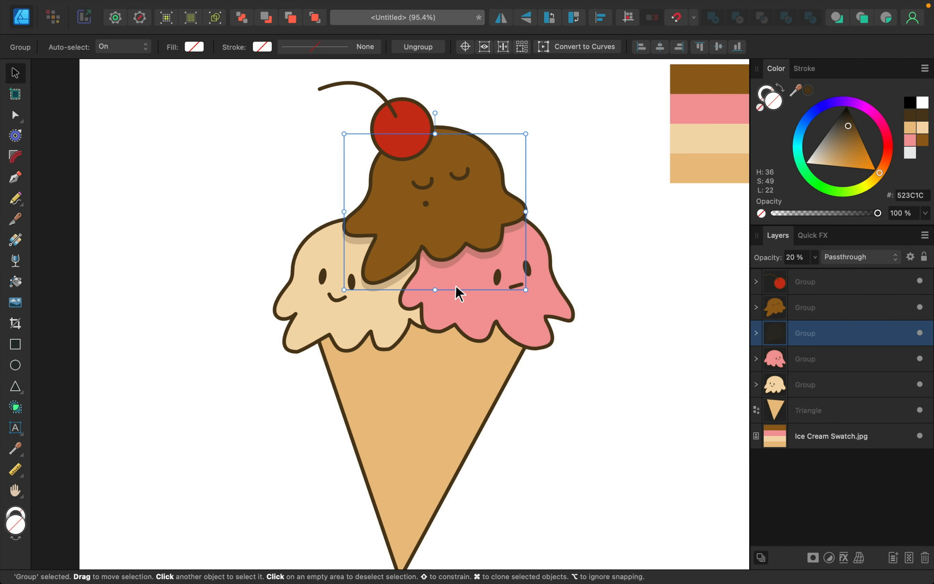
Duplicate the pink and cream scoop groups and place one copy of each below both originals, just above the cone triangle.
left_click(818, 358)
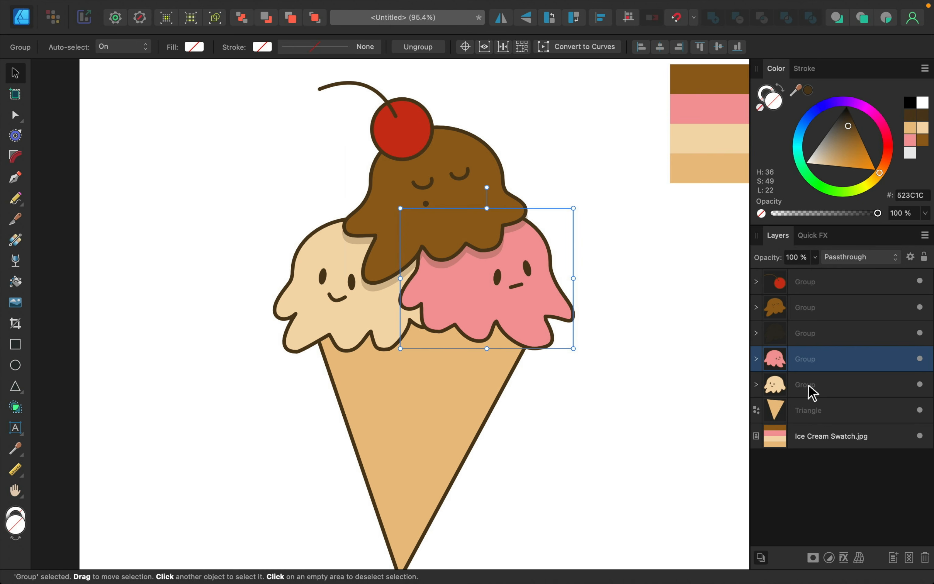
left_click(818, 391, "shift")
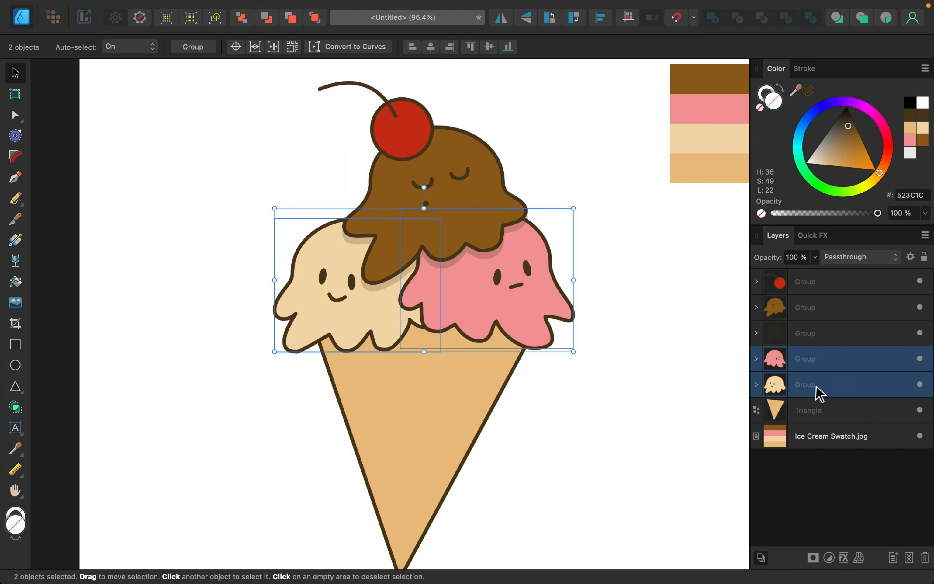
key("super+j")
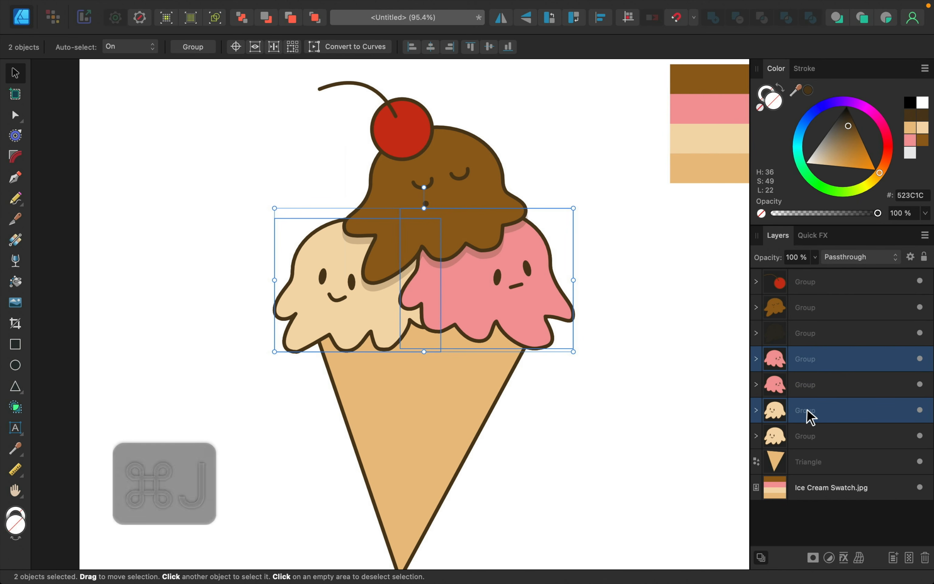
left_click_drag(802, 415, 808, 458)
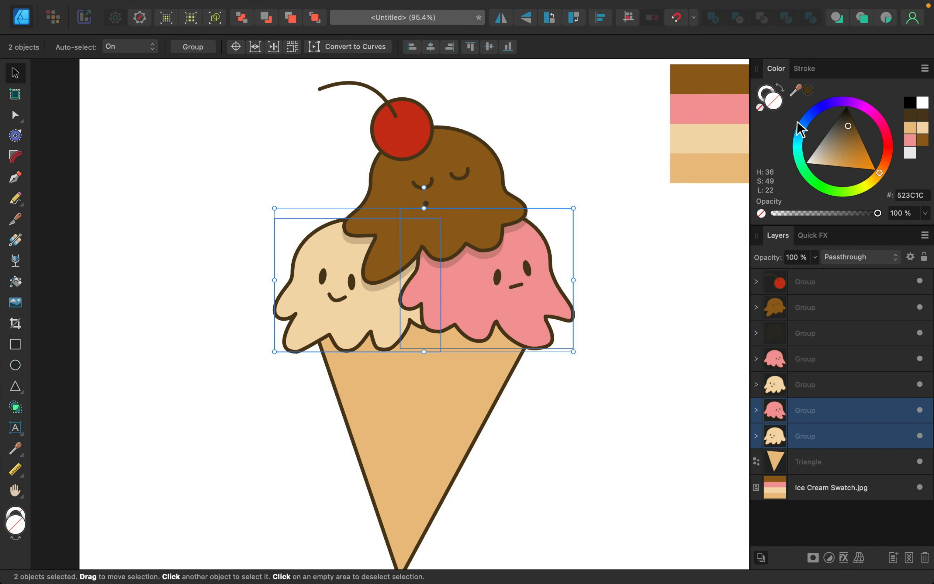
Fill the lower pink and cream scoop copies with dark brown 523C1C and nudge them down beneath the originals.
left_click(807, 92)
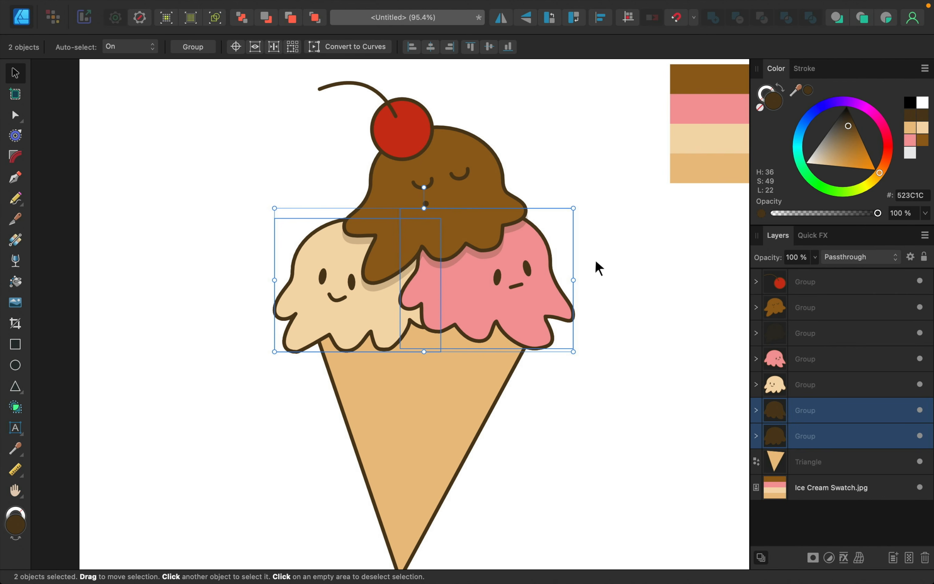
key("shift+Down")
key("shift+Down")
key("shift+Down")
key("shift+Down")
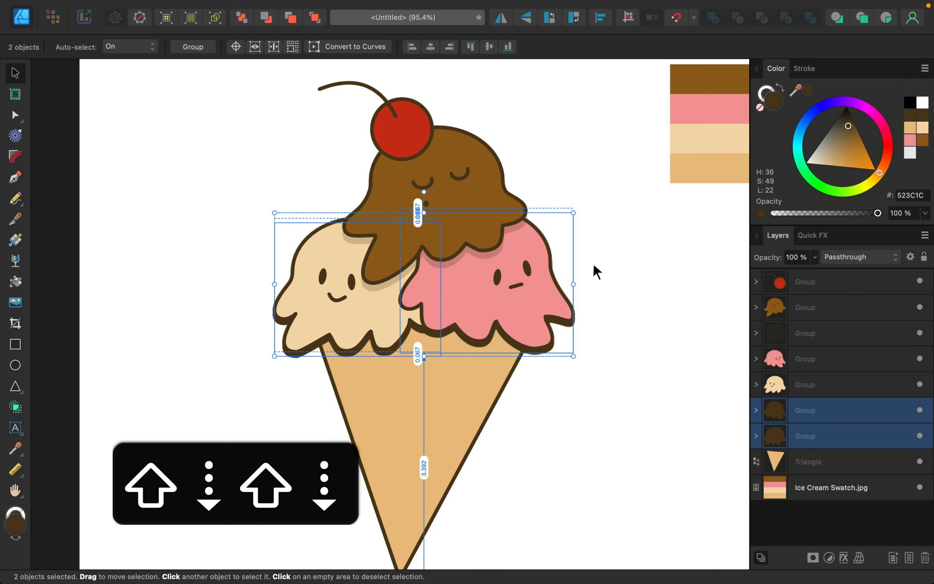
key("shift+Up")
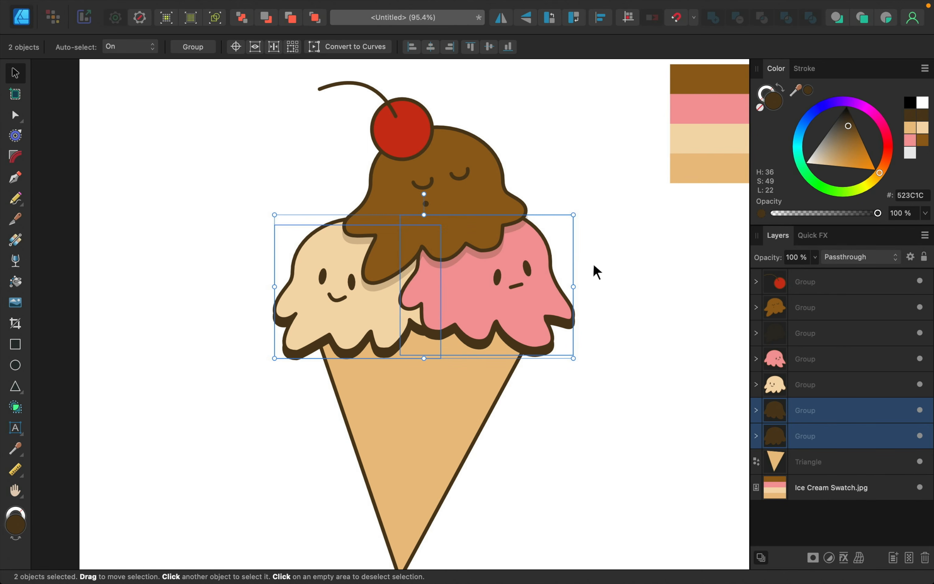
key("shift+Down")
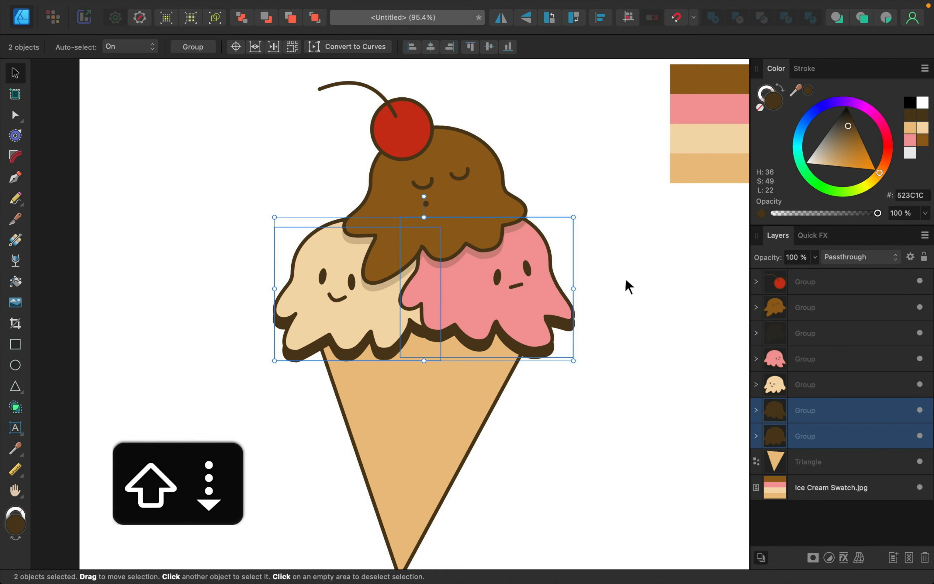
Set the opacity of the pink and cream scoops' dark brown copies to 20%, matching the brown scoop's shadow.
left_click(815, 257)
left_click_drag(813, 271, 722, 274)
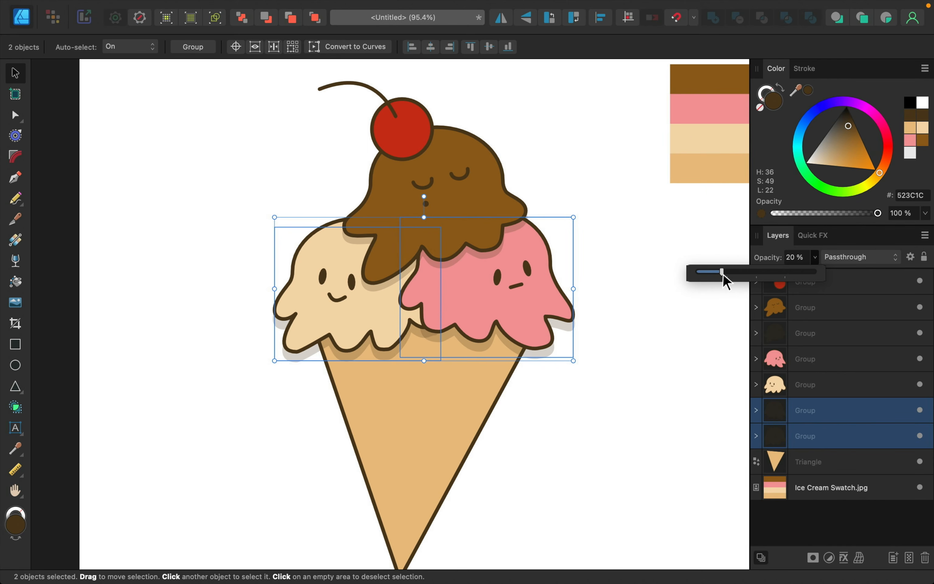
left_click(809, 331)
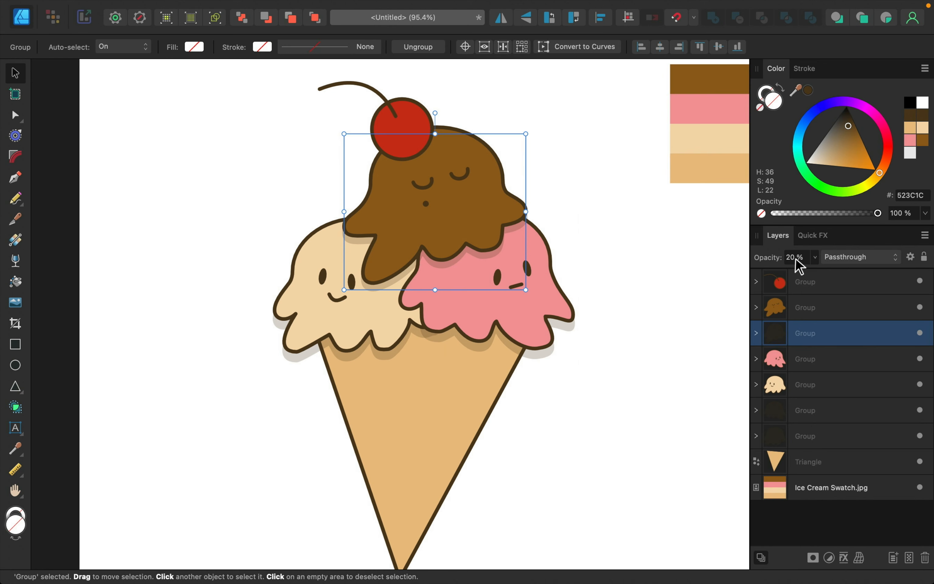
Expand the pink and cream scoops' shadow groups in the layer list to expose their curves and ellipses.
left_click(802, 417)
left_click(800, 434, "shift")
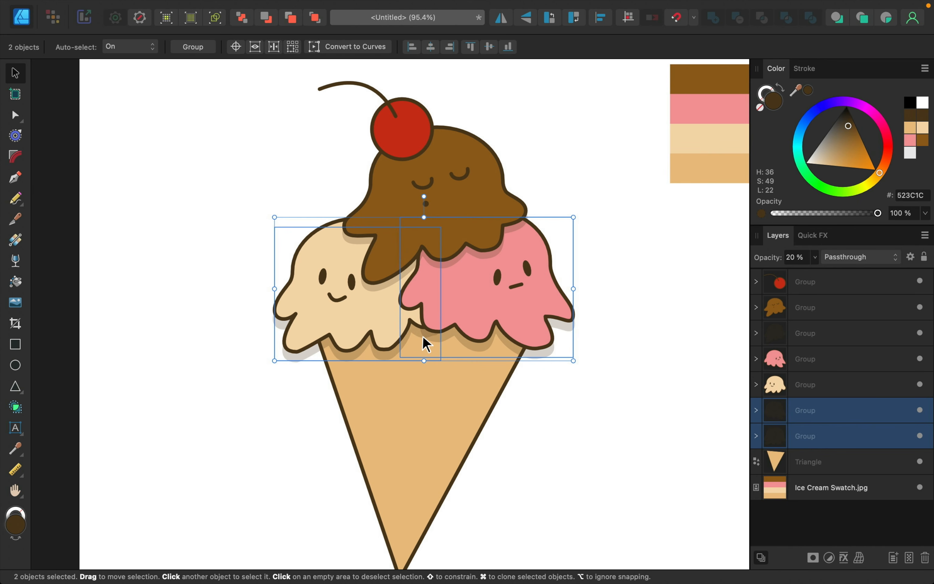
scroll(424, 340, "up", 5)
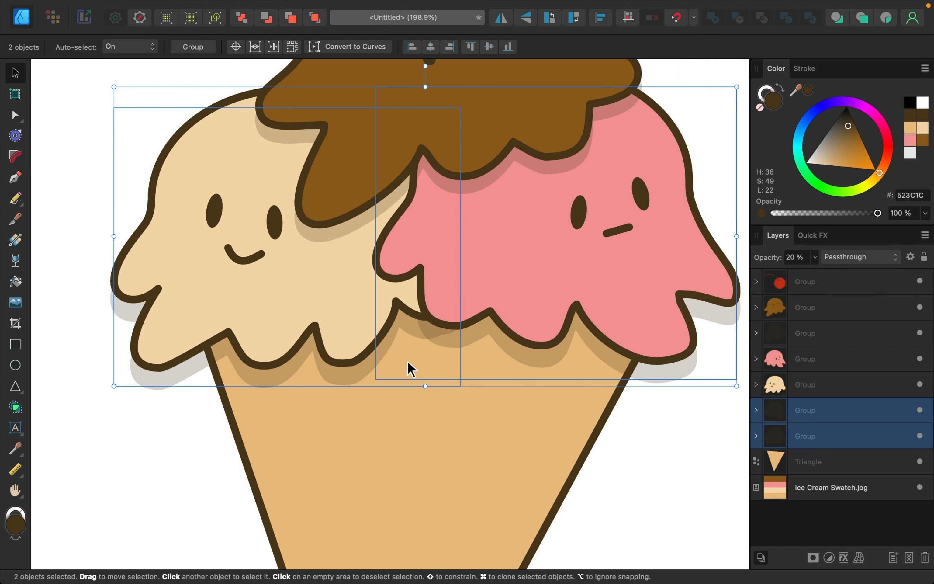
scroll(431, 312, "down", 3)
scroll(430, 305, "down", 4)
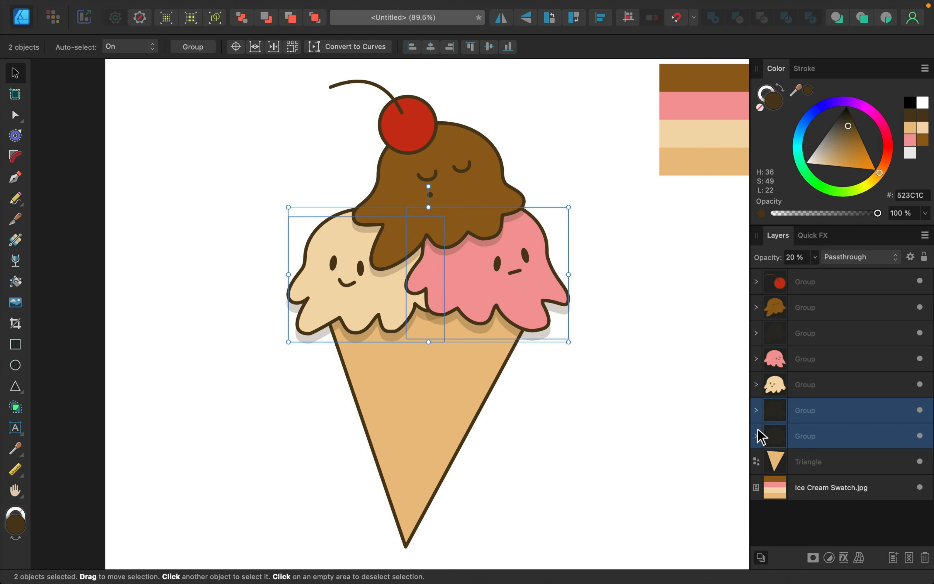
left_click(757, 410)
scroll(805, 438, "down", 3)
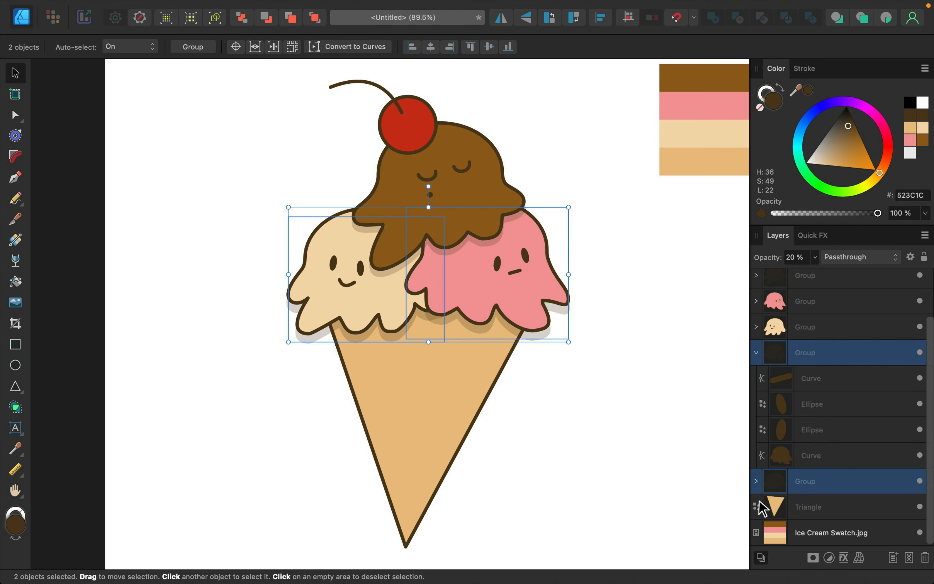
left_click(755, 482)
scroll(811, 457, "down", 1)
scroll(810, 458, "down", 2)
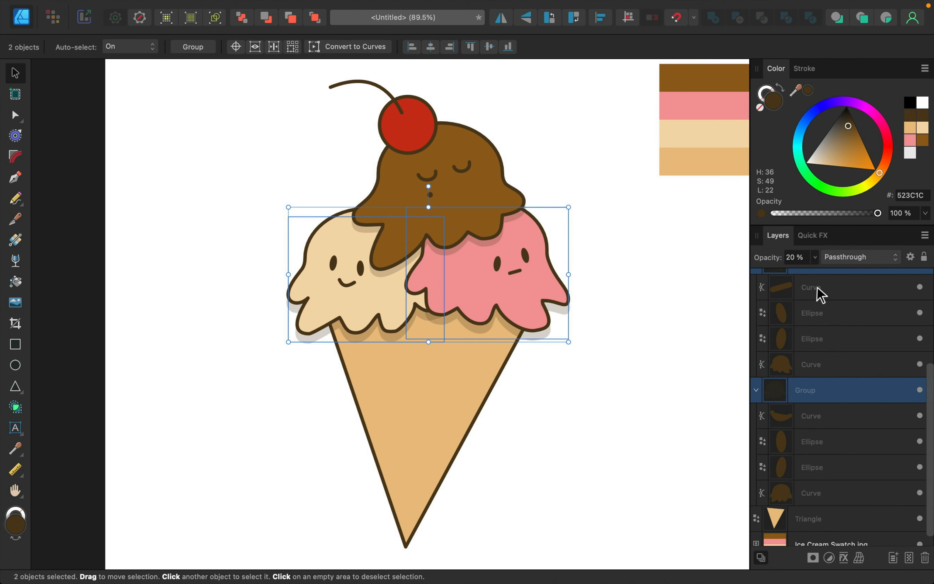
Merge all curves and ellipses from the pink and cream shadow groups into one curve with the Add operation.
left_click(813, 296)
left_click(815, 367, "shift")
left_click(812, 416, "super")
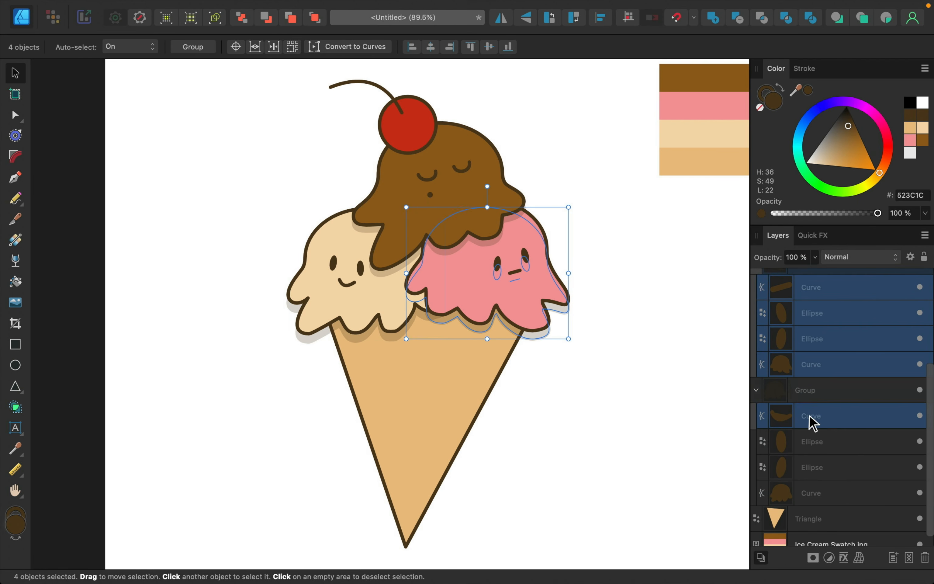
left_click(802, 438, "super")
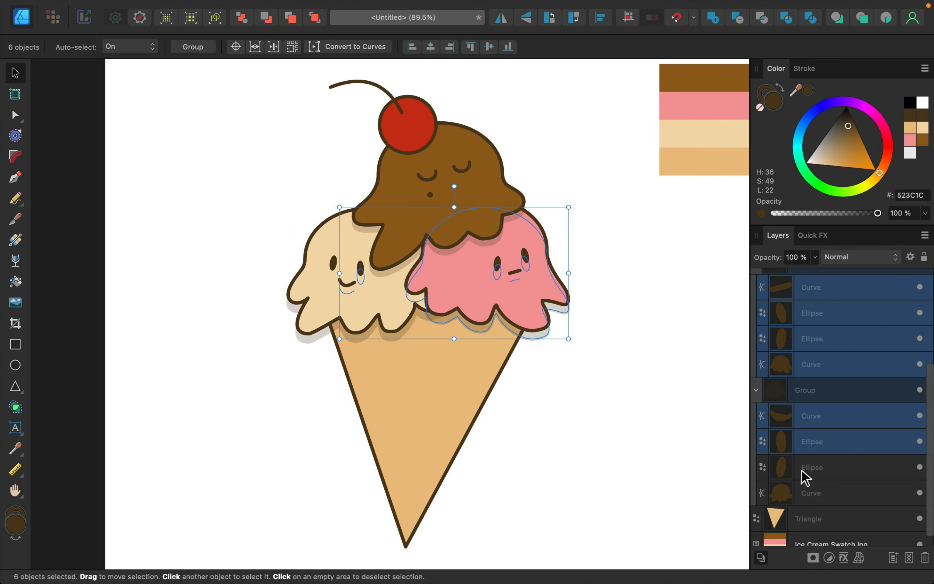
left_click(802, 475, "super")
left_click(802, 497, "super")
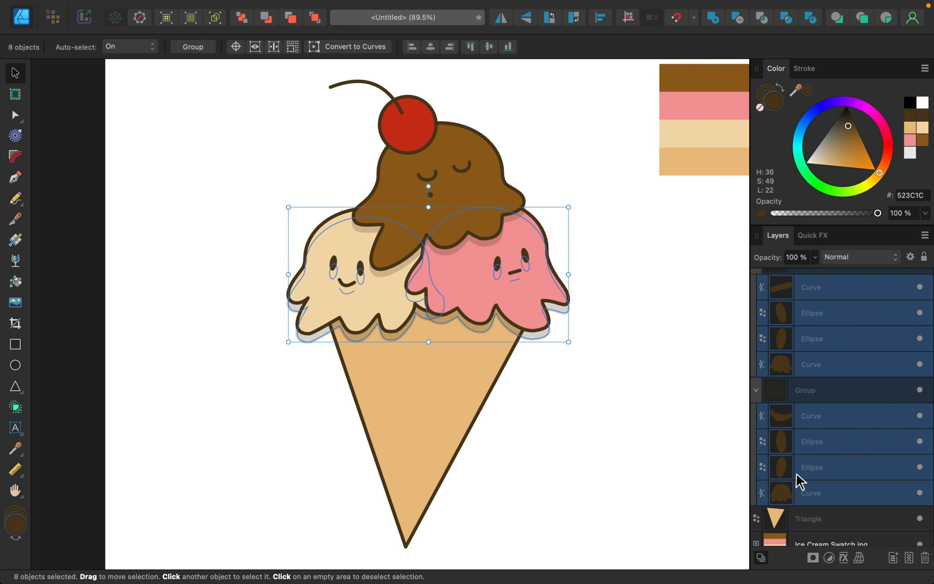
left_click(712, 23)
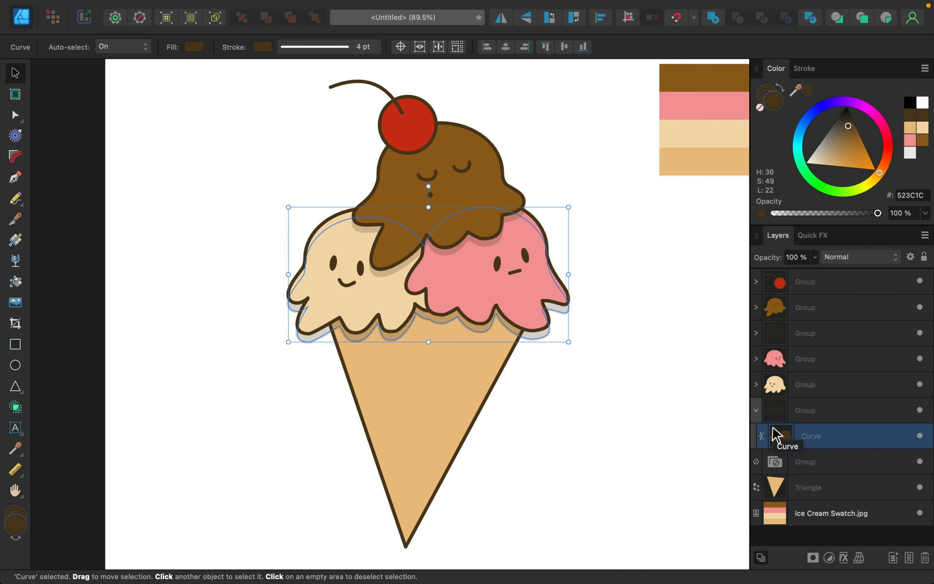
Collapse the merged shadow's group and delete the empty group above the cone triangle.
left_click(757, 411)
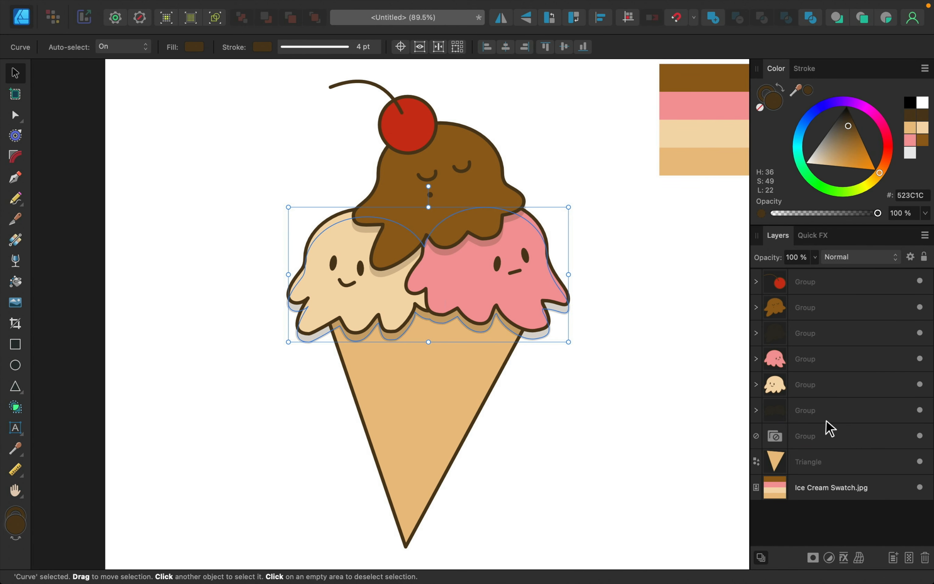
left_click(812, 439)
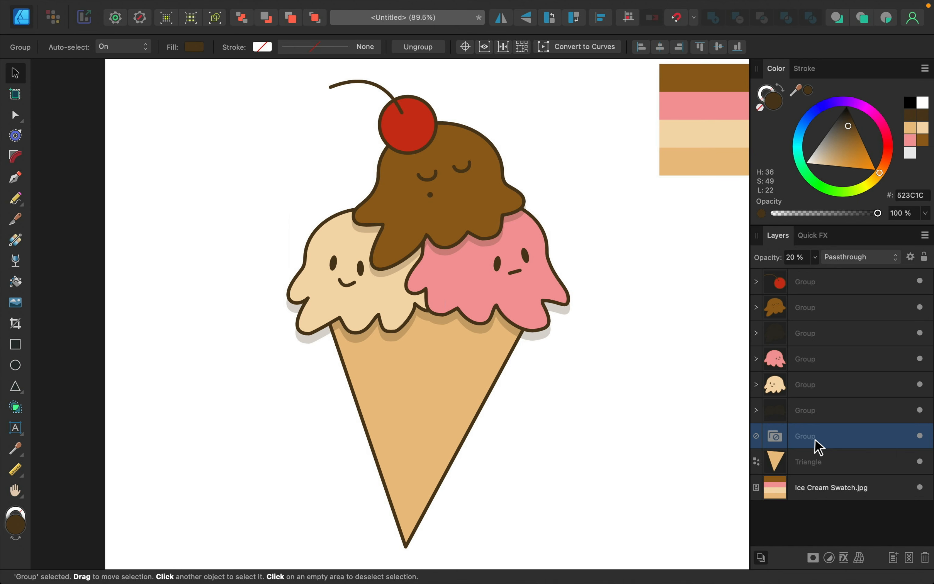
left_click(925, 558)
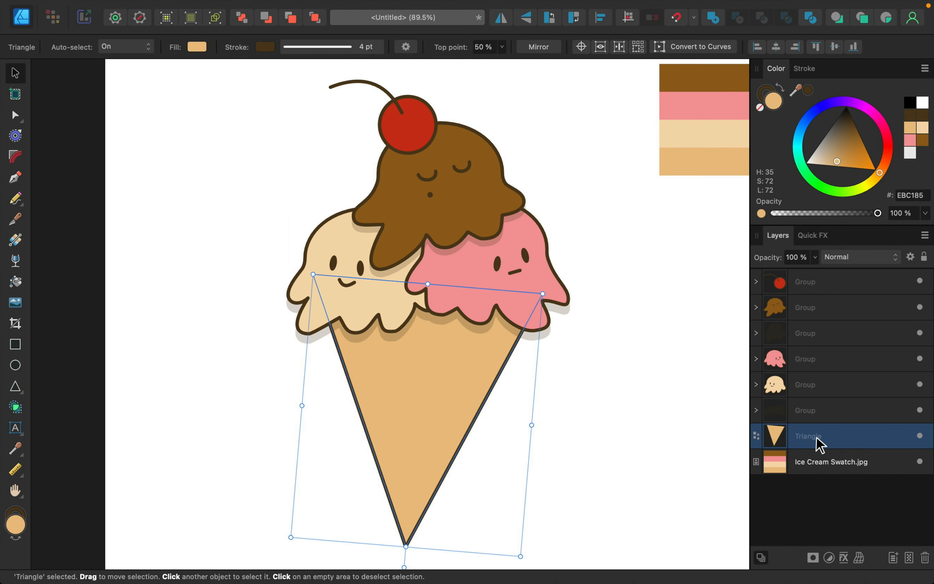
Duplicate the cone triangle, then rotate and move the copy so it covers the cone's right part with their tips aligned.
key("super+j")
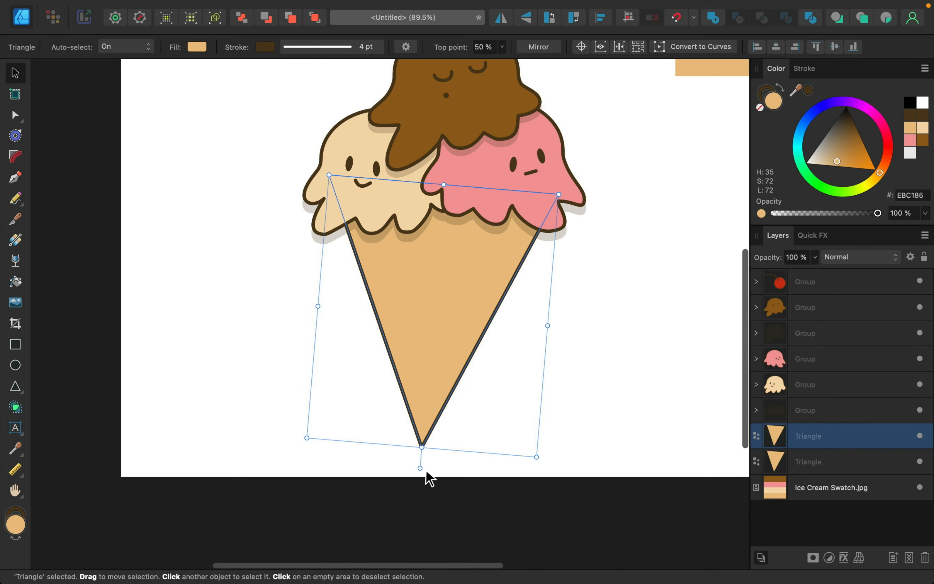
left_click_drag(420, 463, 386, 458)
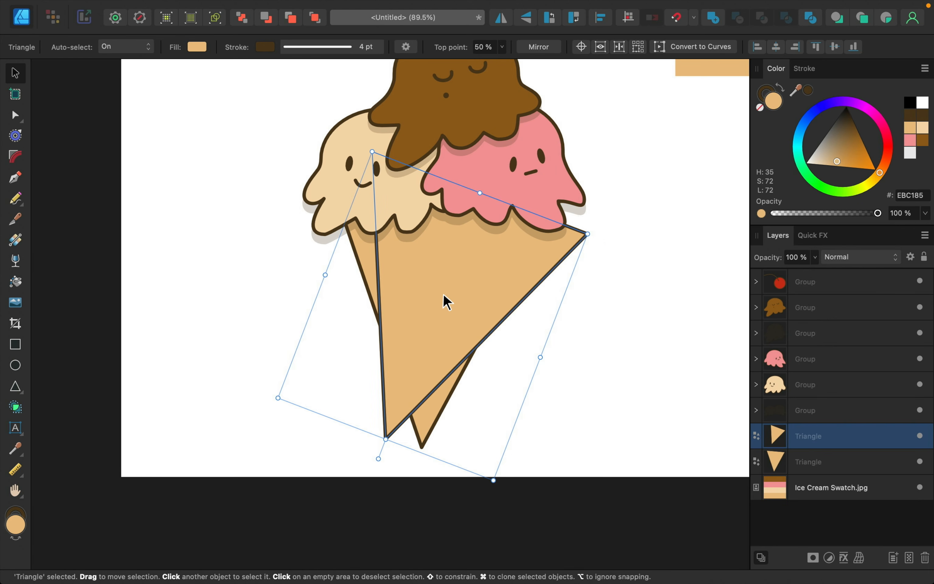
left_click_drag(442, 296, 487, 307)
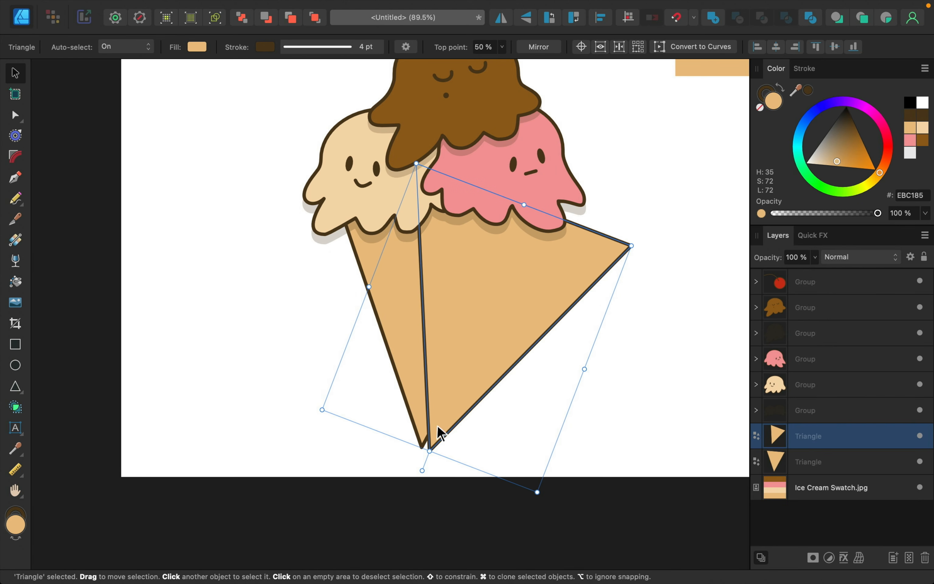
left_click_drag(475, 365, 468, 369)
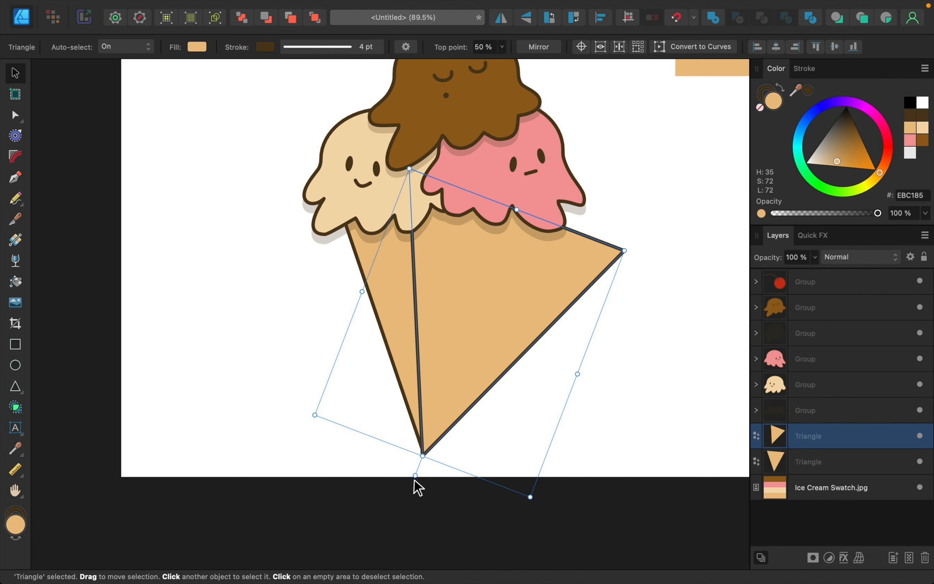
left_click_drag(415, 475, 403, 470)
left_click_drag(468, 371, 478, 371)
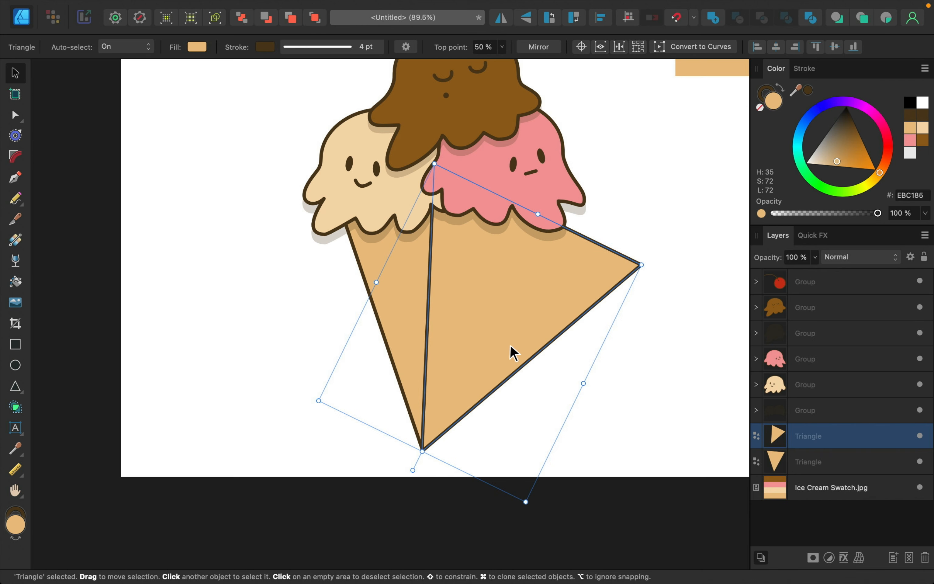
Remove the stroke from the rotated triangle copy and darken its fill to E0AE66.
left_click(767, 93)
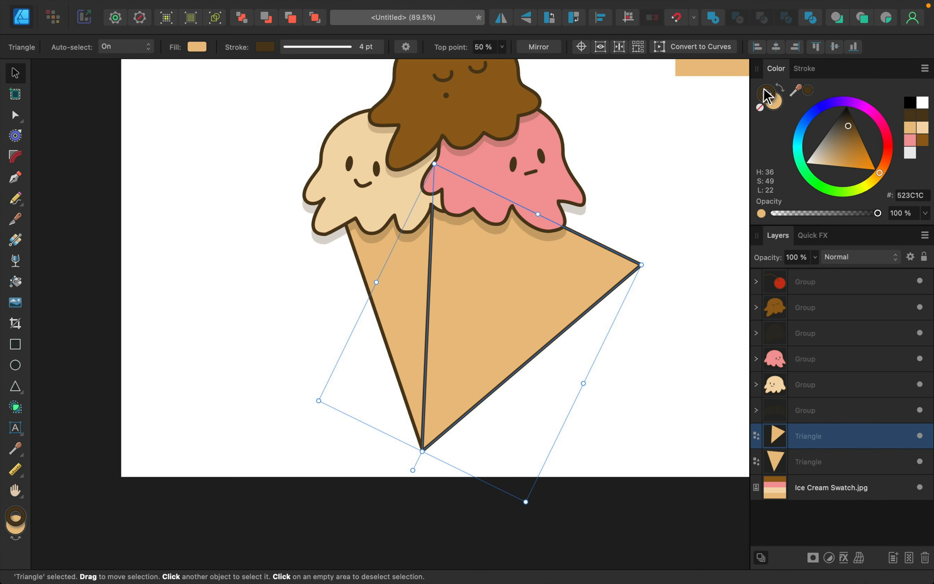
left_click(760, 108)
left_click(776, 109)
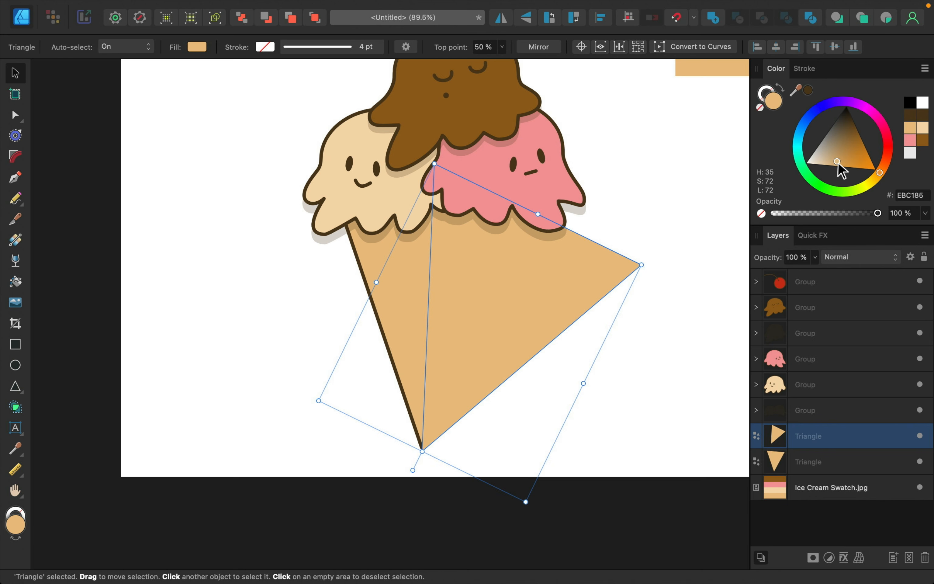
left_click_drag(839, 169, 845, 164)
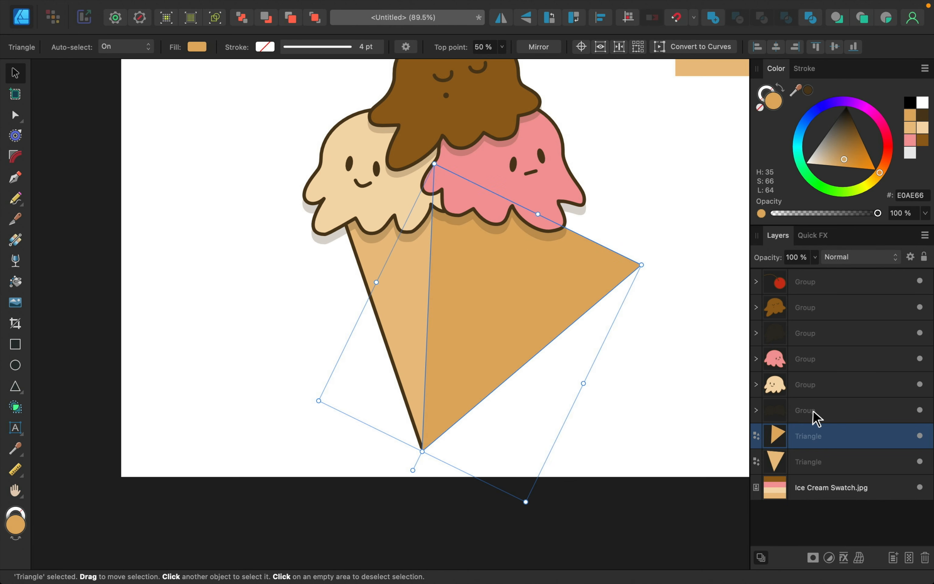
Clip the darker triangle inside the cone triangle, then rotate and shift it so its edge slants up from the cone's tip.
left_click_drag(811, 444, 808, 463)
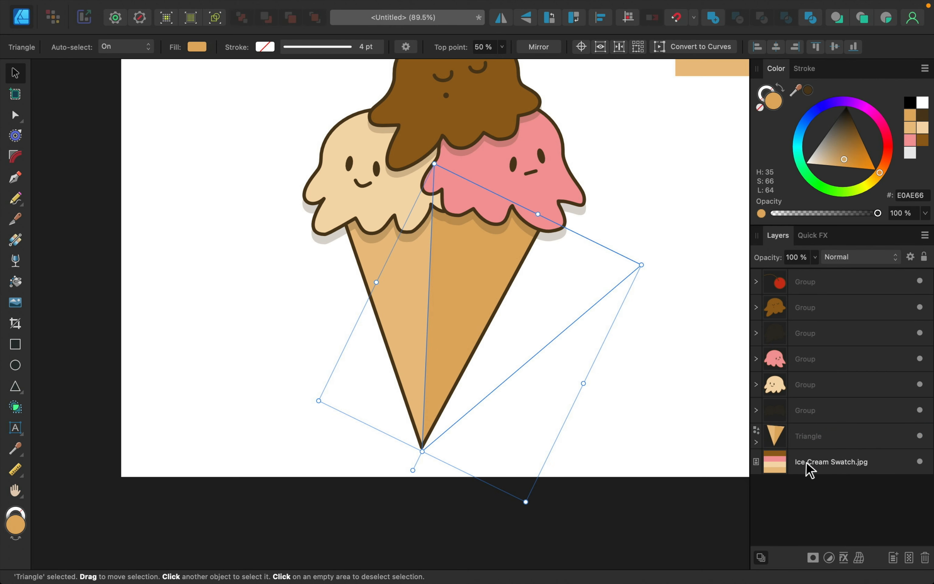
scroll(551, 390, "down", 5)
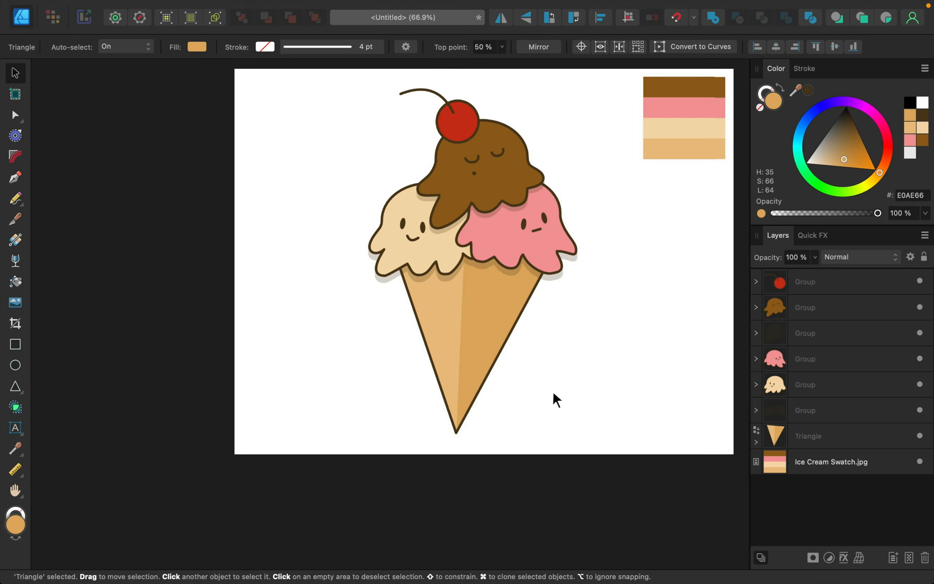
scroll(551, 391, "up", 3)
left_click(554, 393)
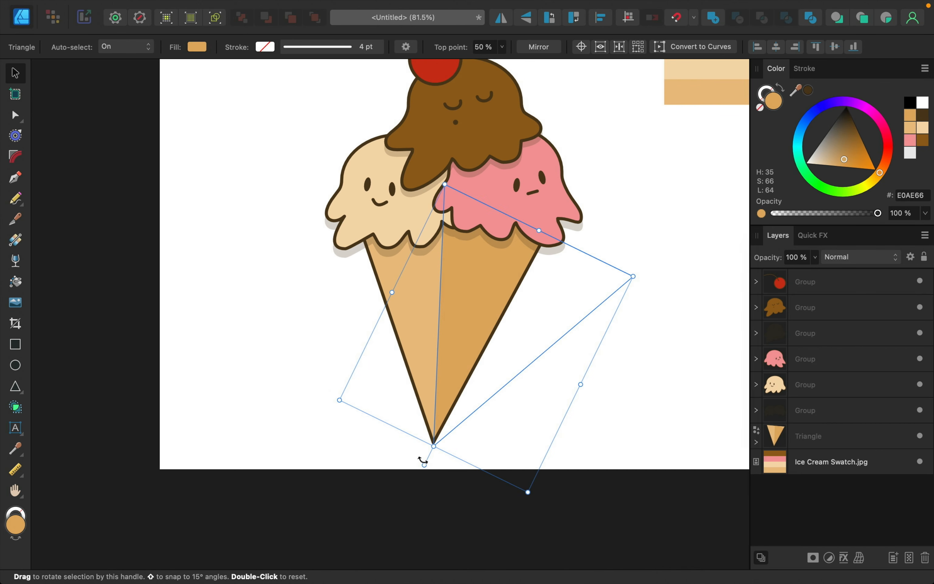
left_click_drag(412, 459, 411, 457)
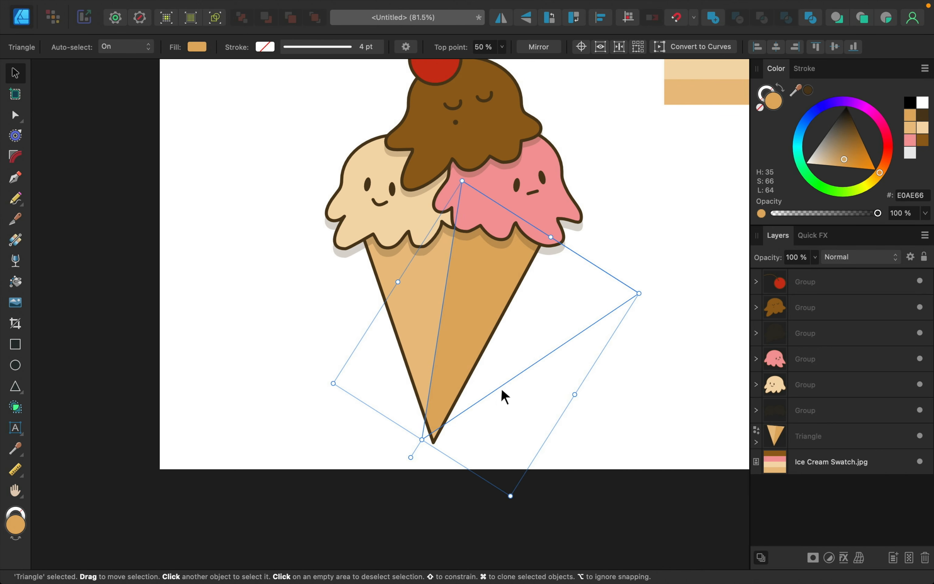
left_click_drag(510, 384, 520, 393)
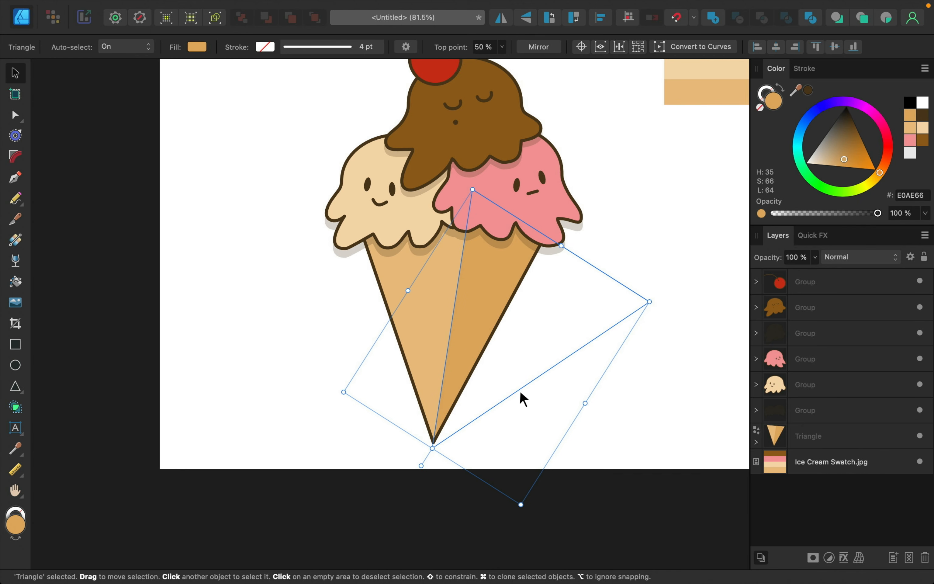
scroll(517, 444, "down", 3)
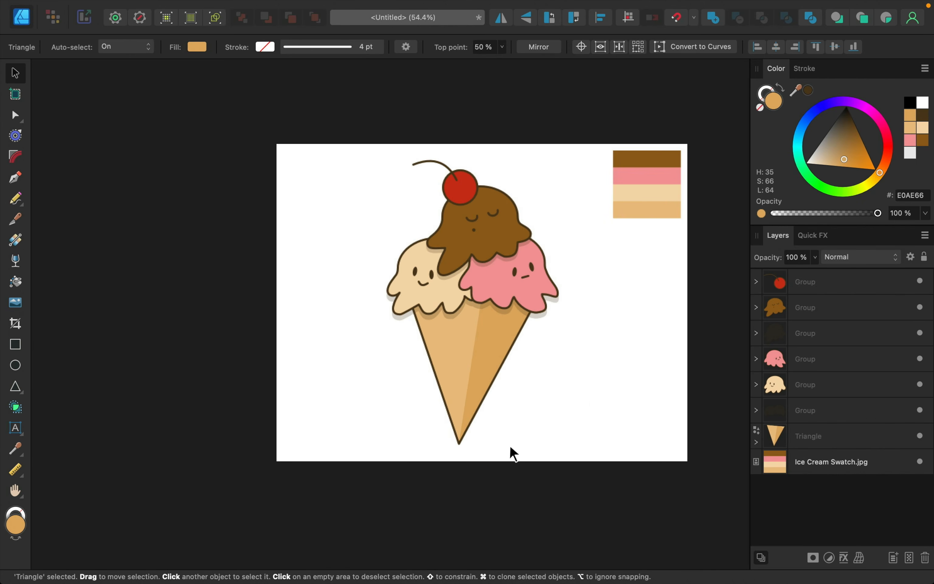
Clip the merged pink and cream shadow group inside the cone triangle, above the darker shading triangle.
scroll(514, 453, "up", 1)
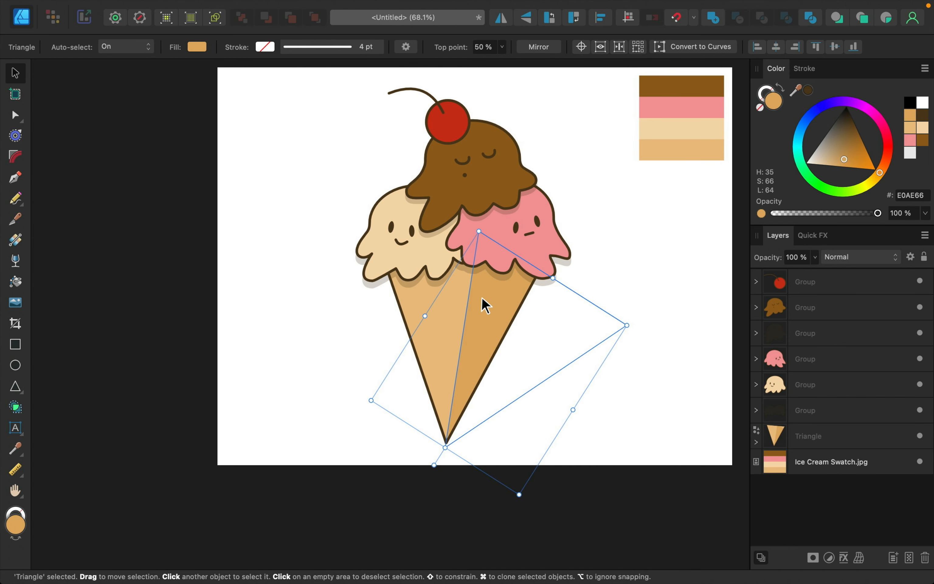
left_click(822, 416)
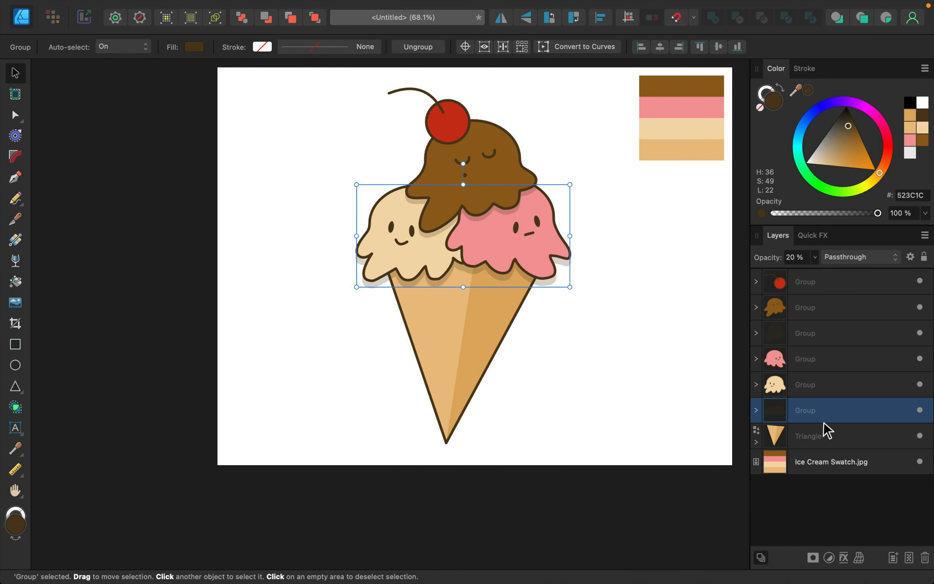
left_click_drag(799, 417, 802, 436)
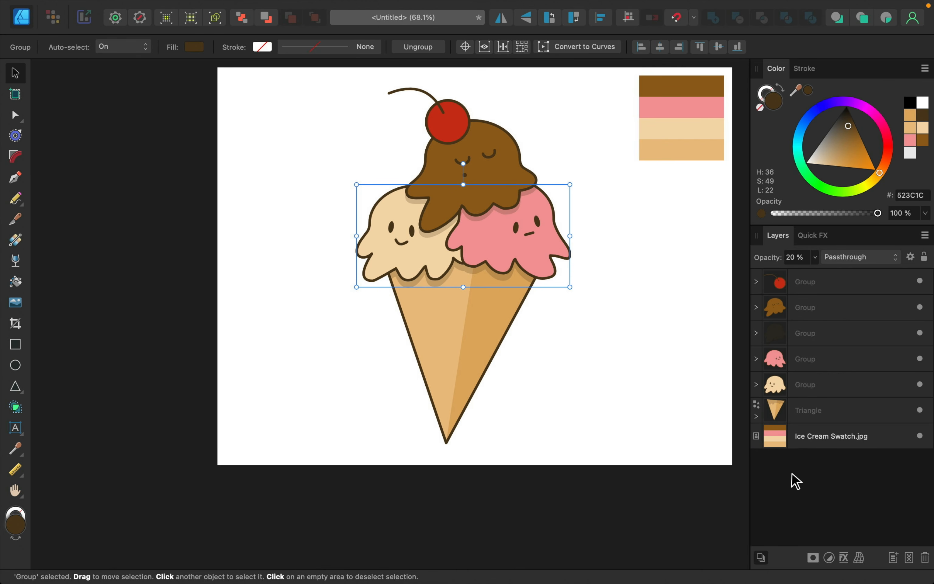
left_click(756, 416)
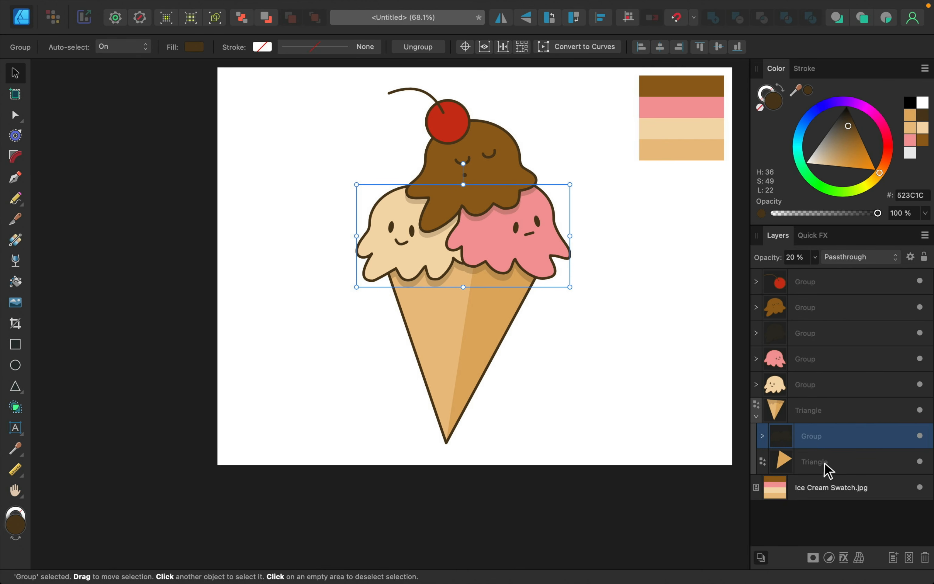
mouse_move(825, 469)
left_mouse_down()
mouse_move(823, 438)
mouse_move(815, 477)
left_mouse_up()
left_click(756, 416)
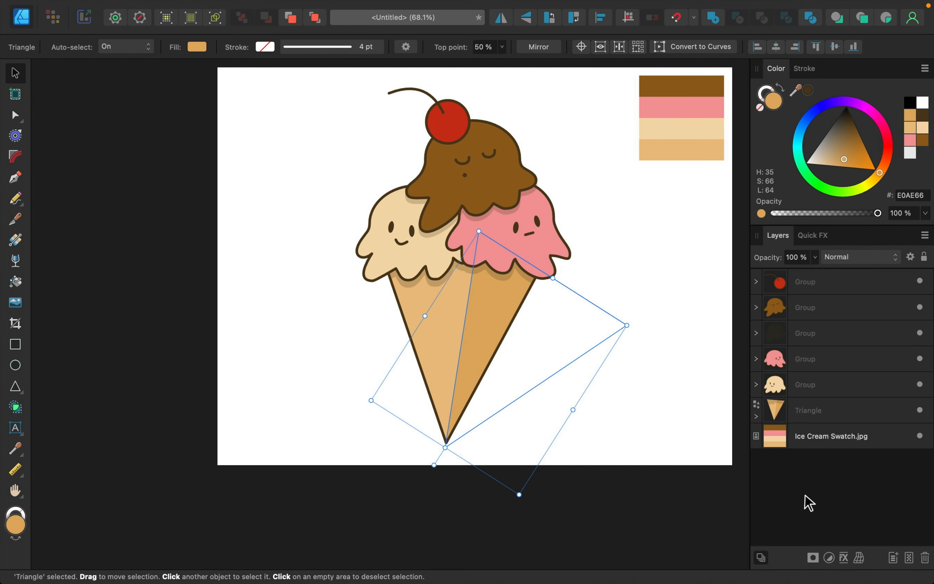
Clear the selection and fit the whole page in view to check the illustration.
left_click(649, 513)
scroll(652, 513, "right", 2)
scroll(652, 513, "up", 2)
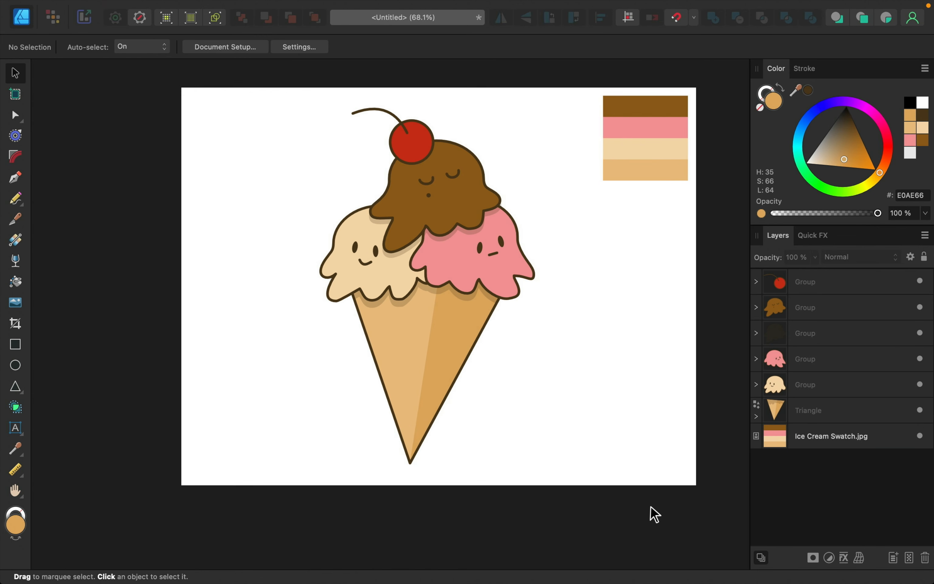
key("super+0")
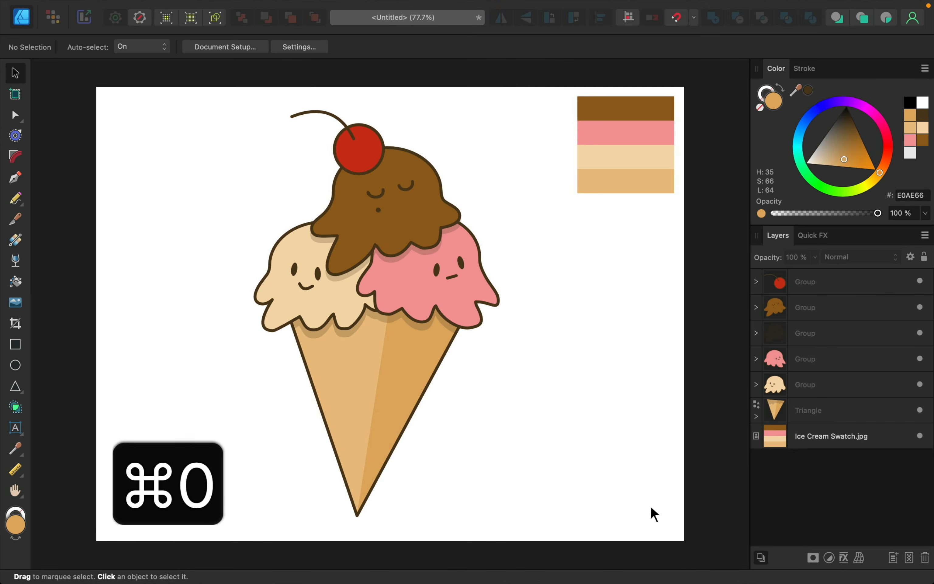